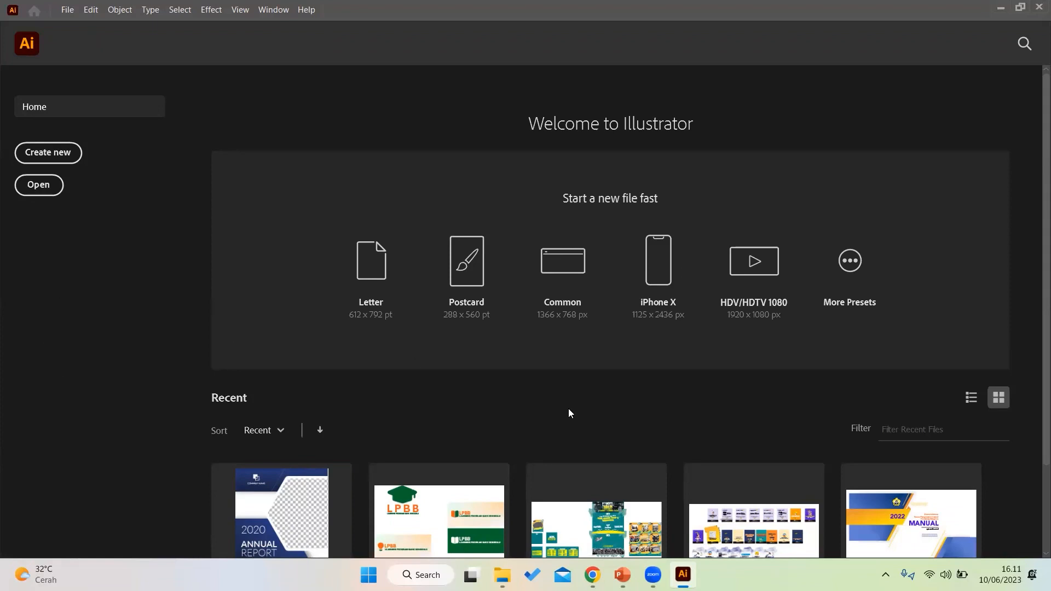
Switch to PowerPoint and highlight the word Freepik in the slide's list of design resources
left_click(623, 575)
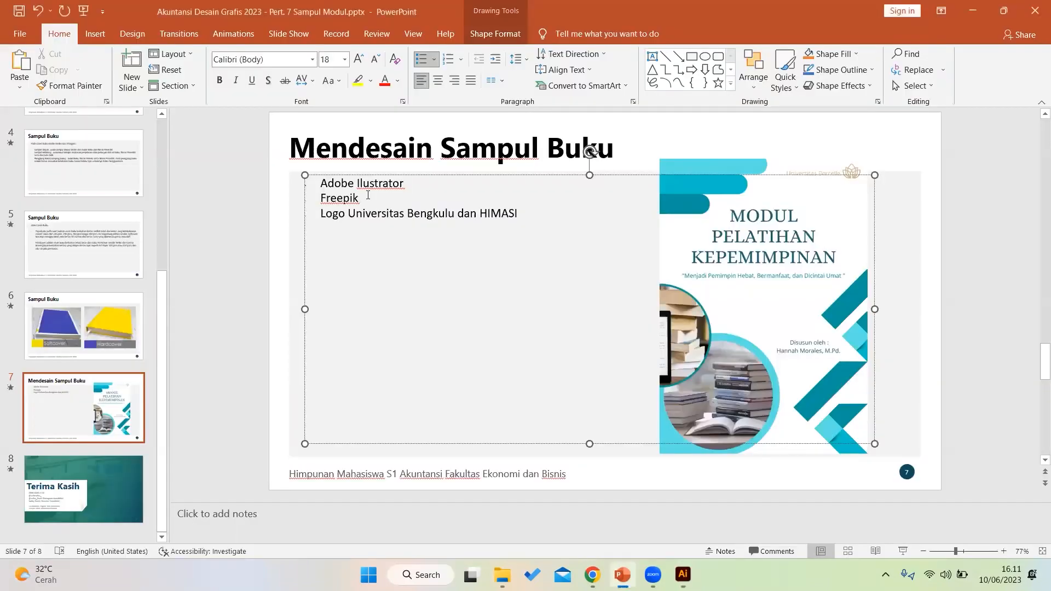
double_click(334, 203)
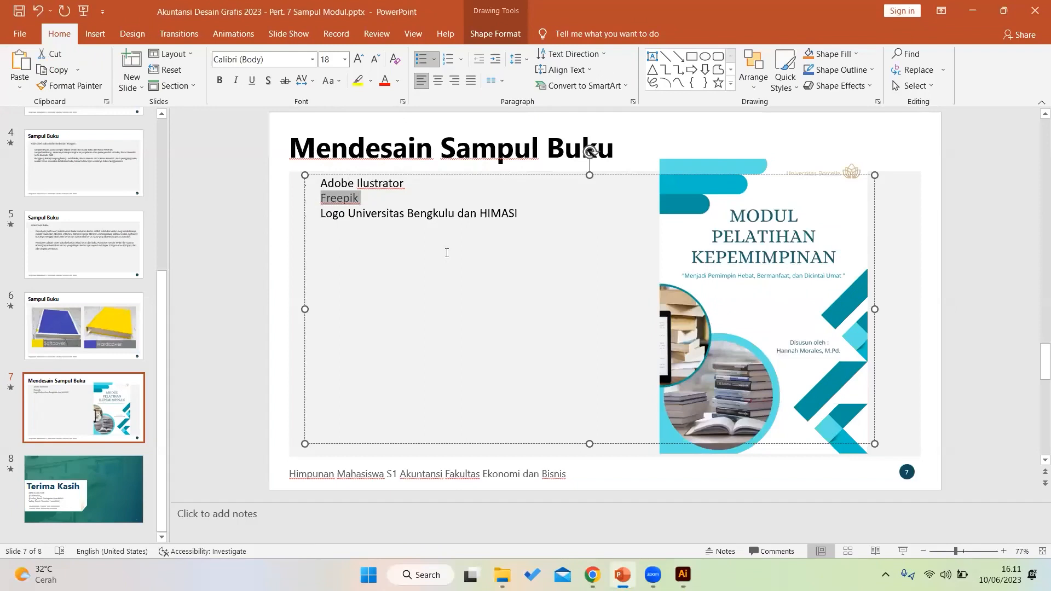
left_click(592, 574)
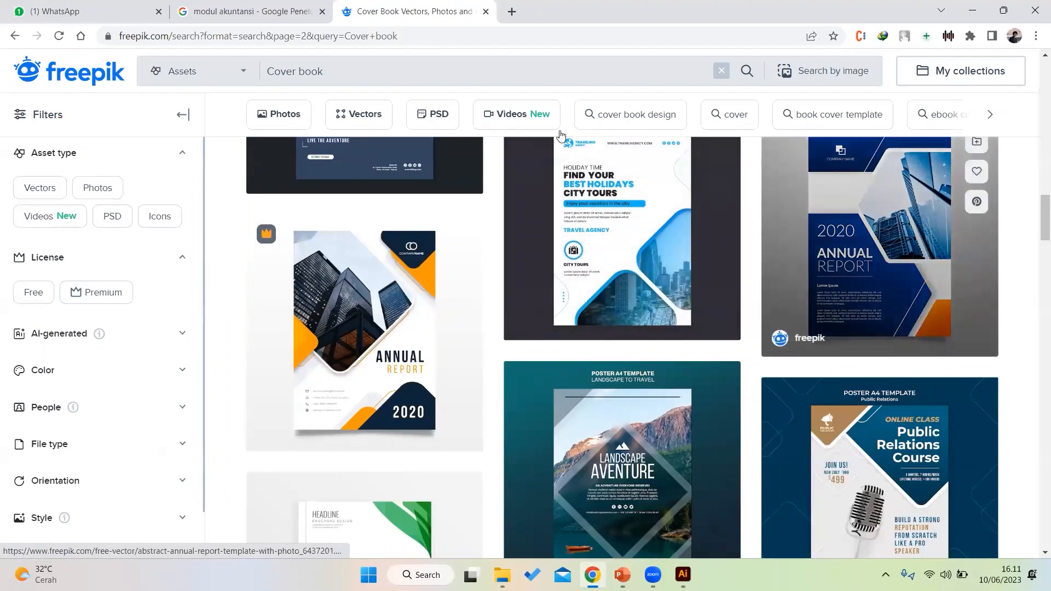
left_click(493, 71)
scroll(586, 145, "up", 10)
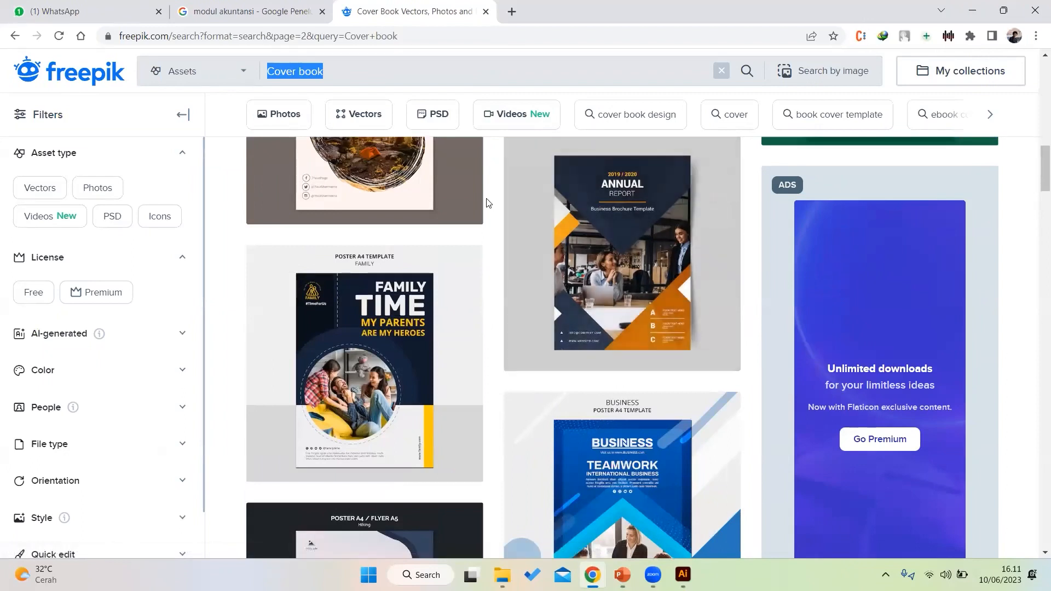
left_click(455, 70)
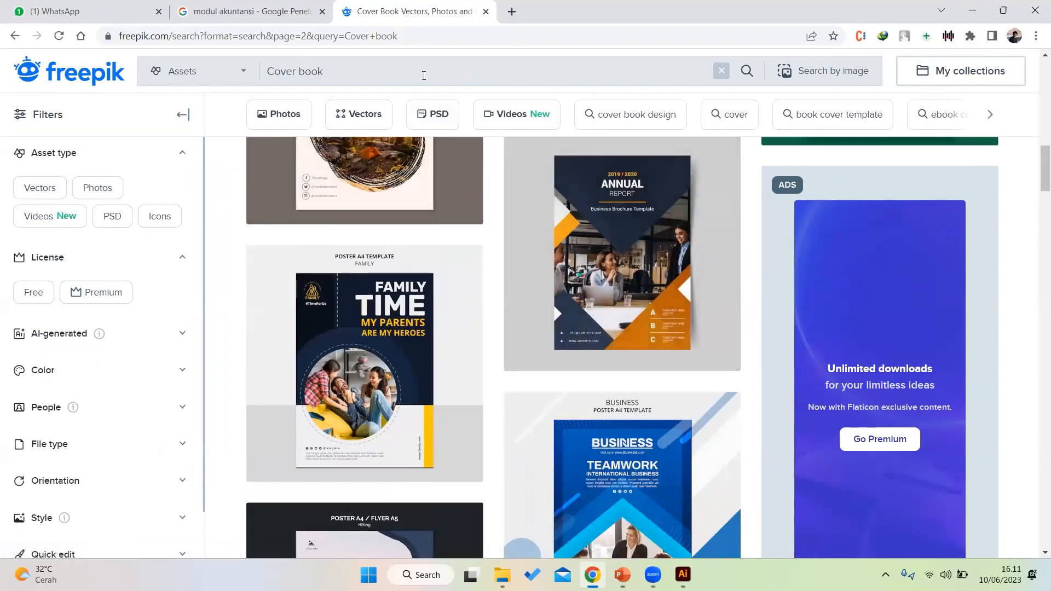
left_click(166, 34)
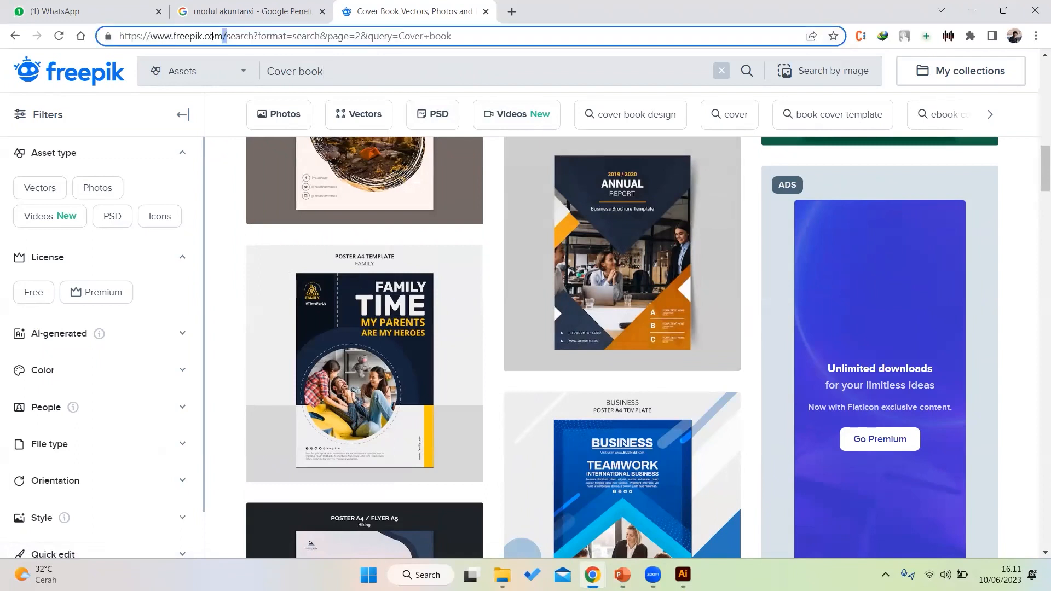
left_click_drag(224, 36, 83, 38)
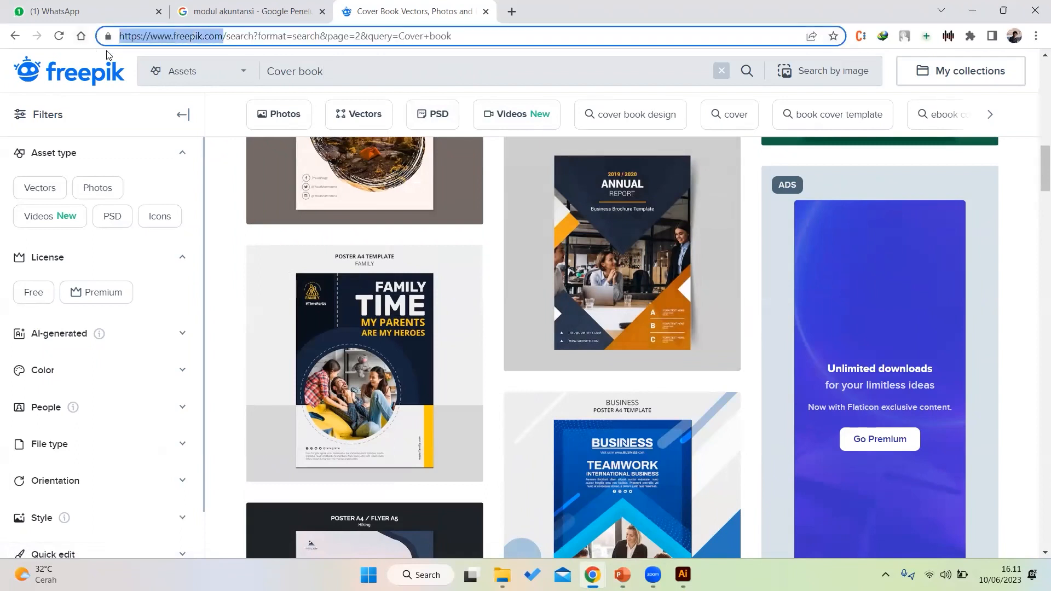
left_click(526, 34)
scroll(579, 253, "up", 15)
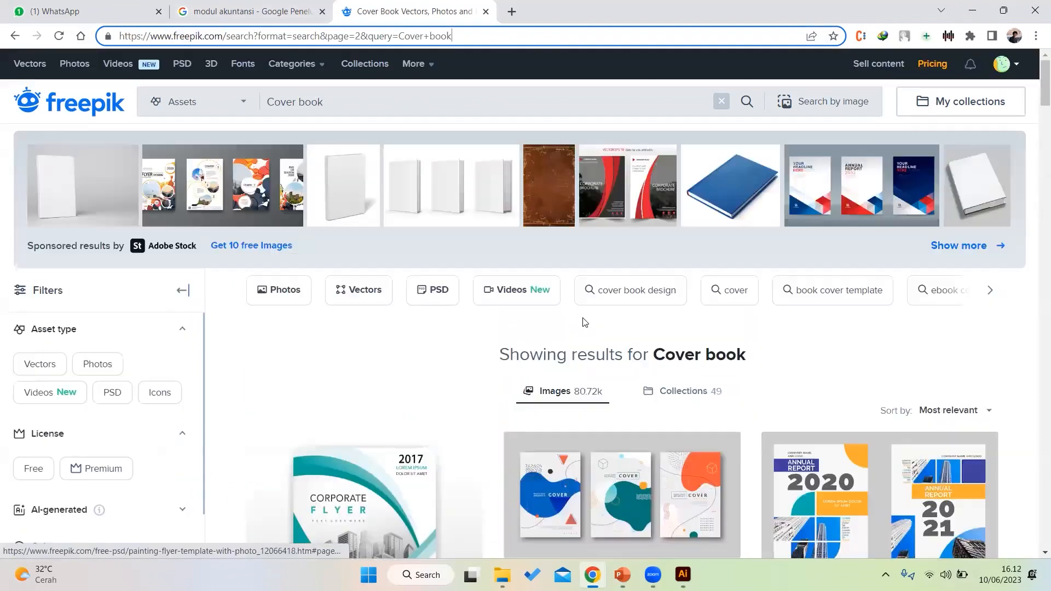
left_click(1016, 71)
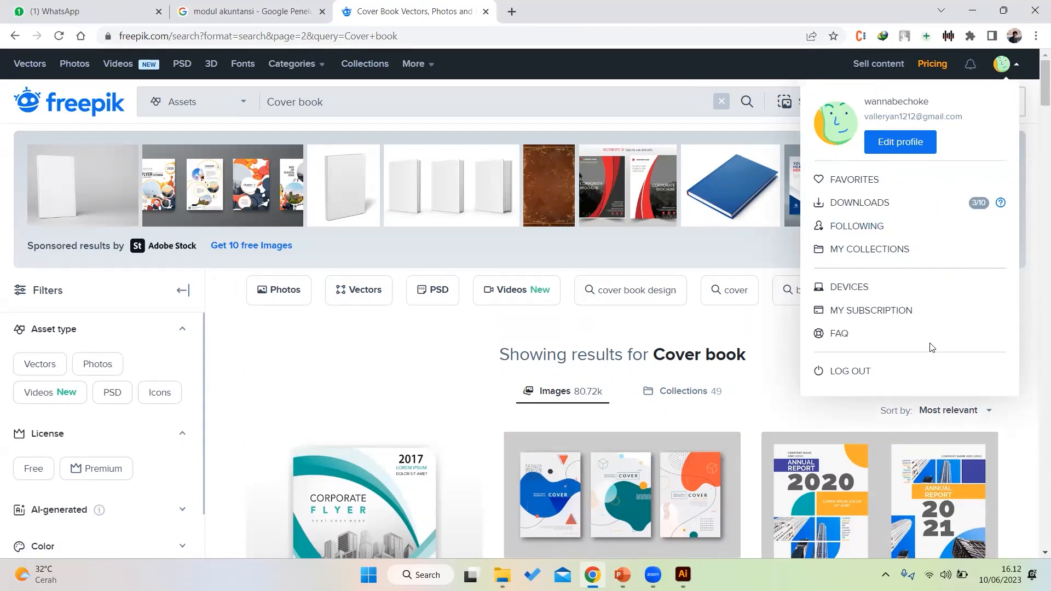
Search the Freepik assets for "cover book"
left_click(424, 110)
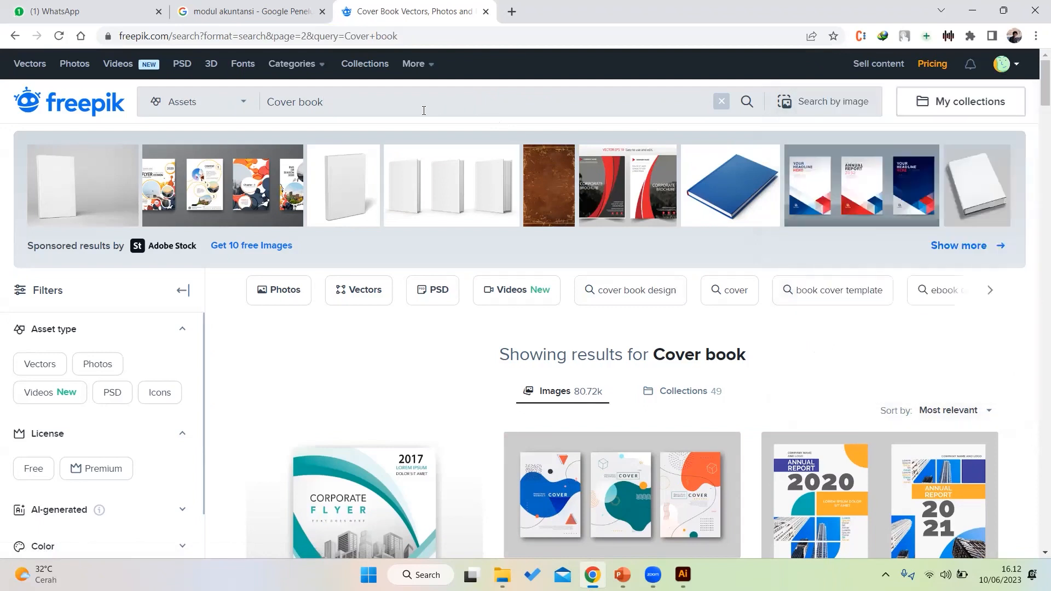
key("ctrl+a")
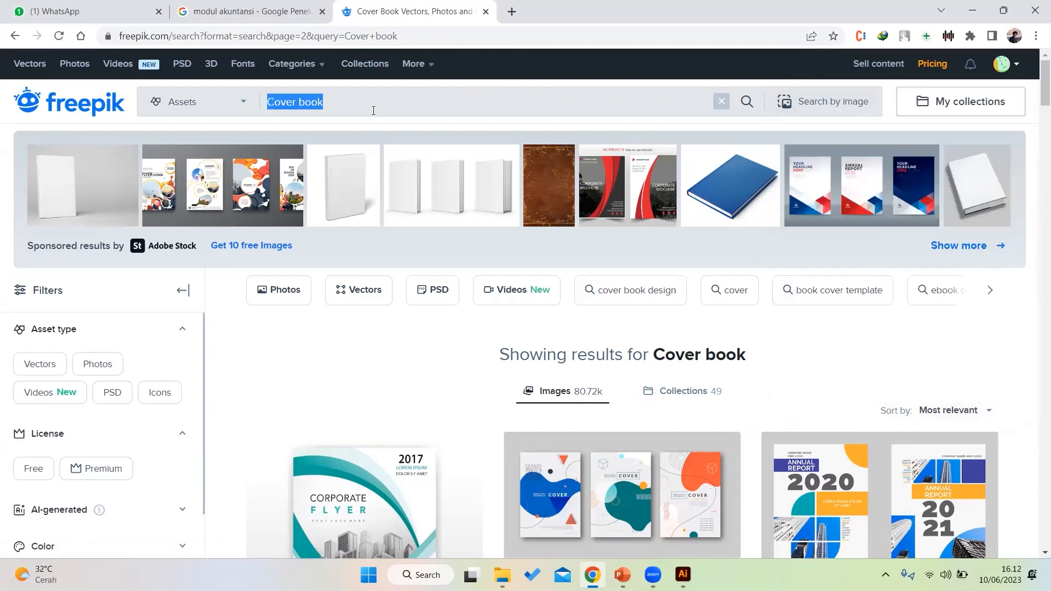
key("BackSpace")
type("cover book")
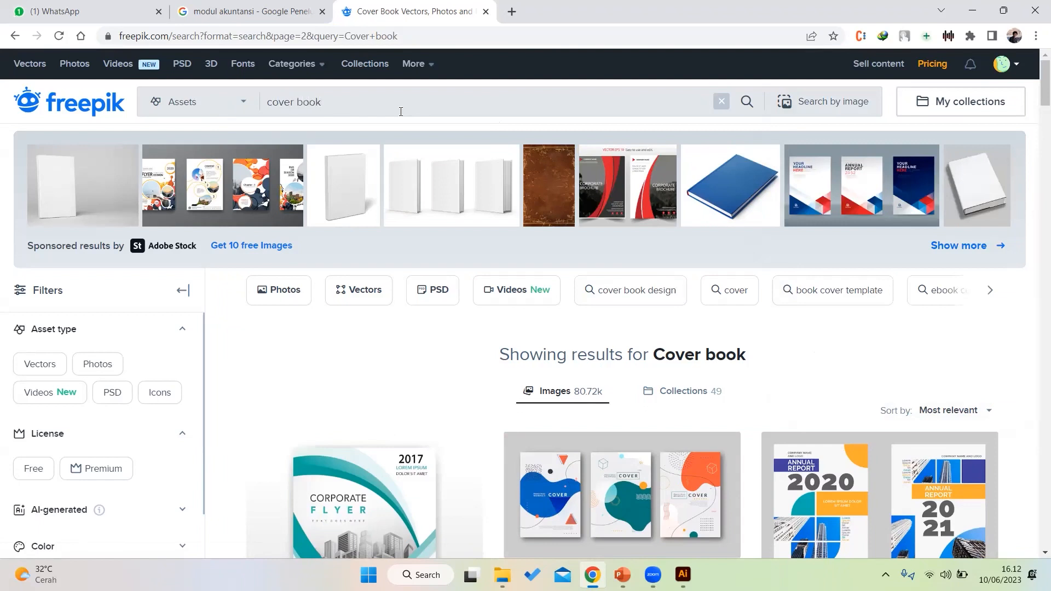
key("Return")
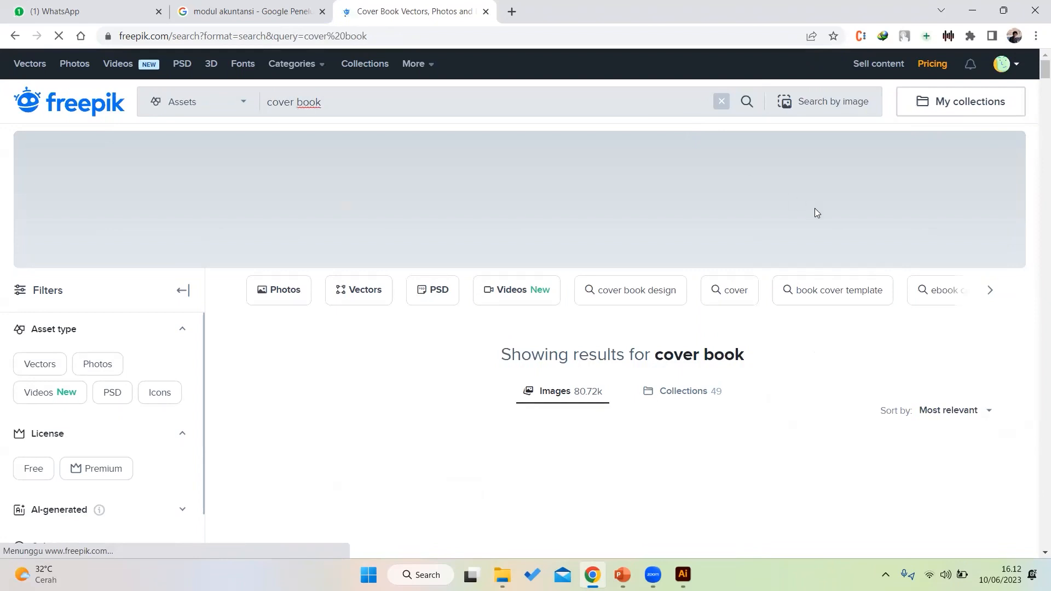
Examine the cover book search results for a free annual report template that could serve as a cover design
scroll(753, 274, "down", 5)
scroll(598, 266, "up", 3)
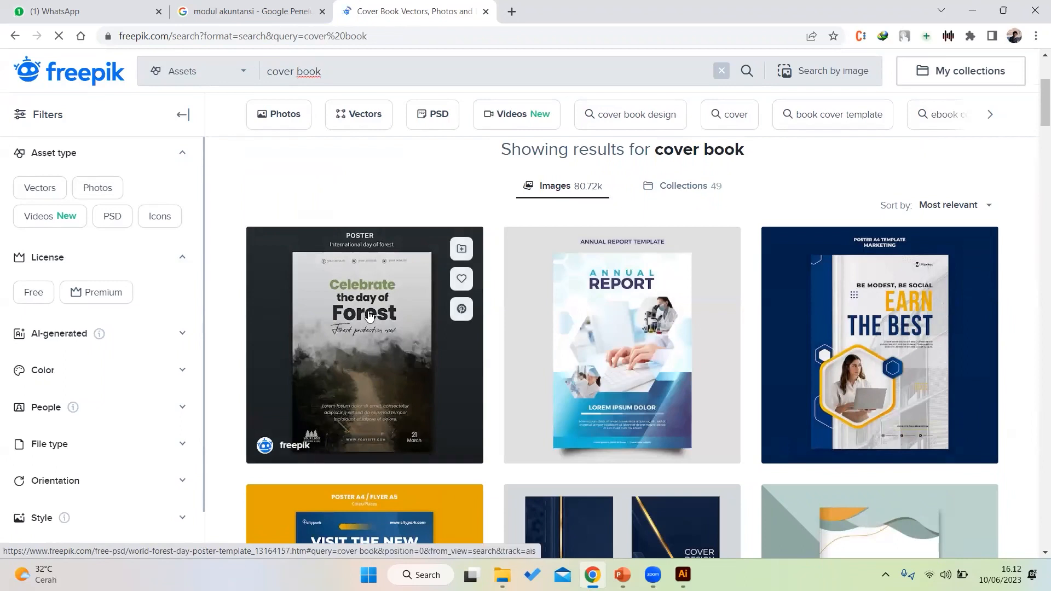
scroll(581, 354, "down", 2)
scroll(580, 354, "down", 6)
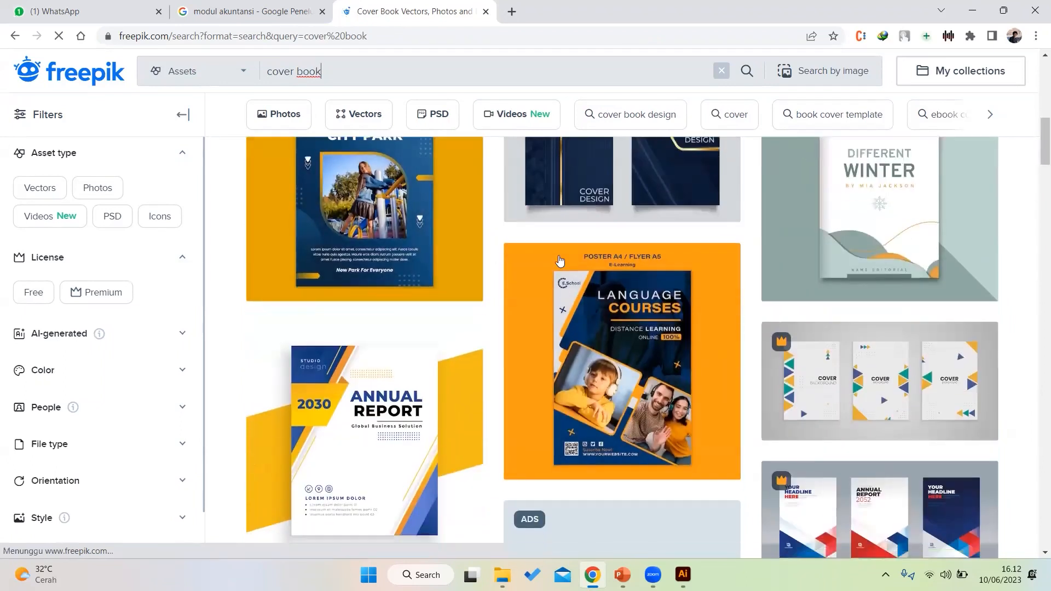
scroll(899, 310, "down", 4)
scroll(899, 310, "down", 5)
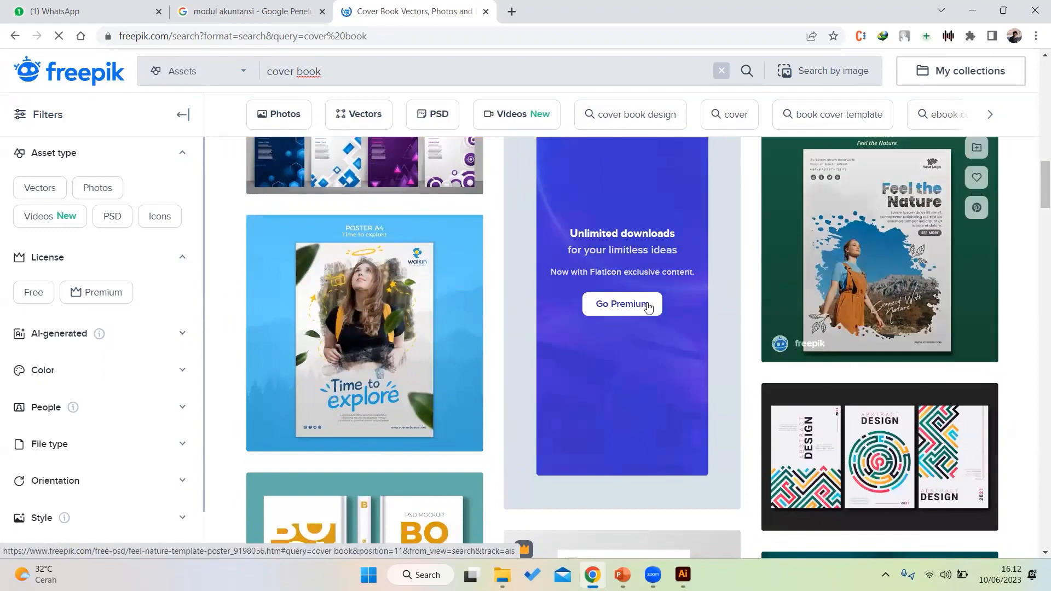
scroll(579, 310, "down", 5)
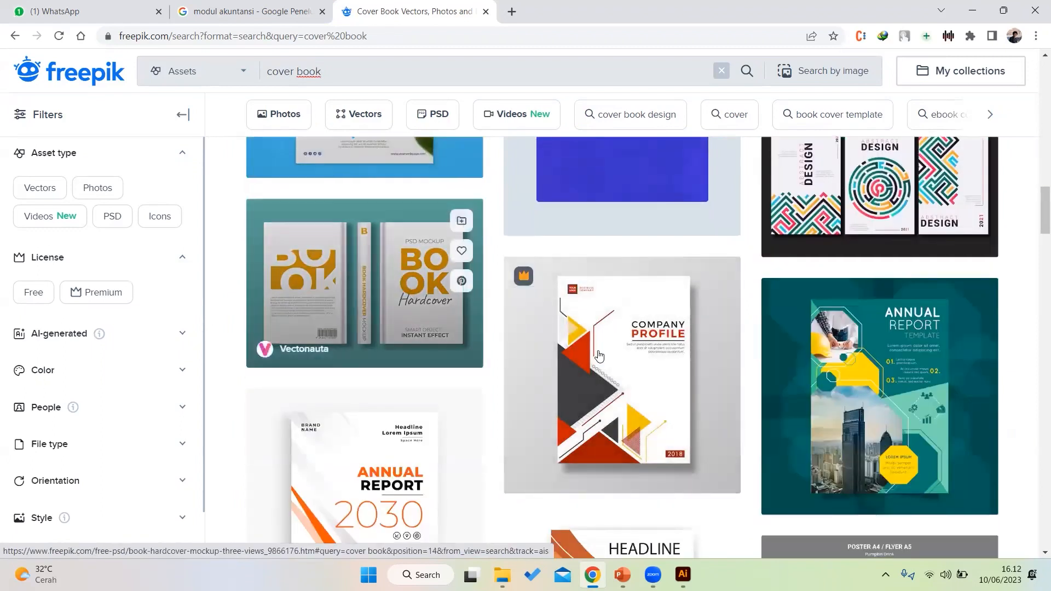
scroll(871, 365, "down", 5)
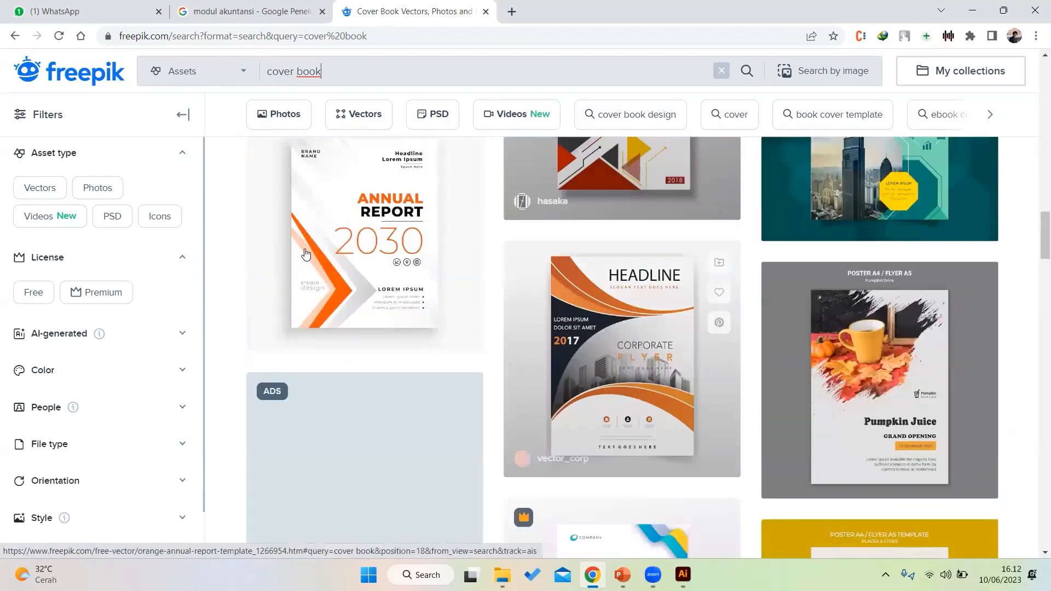
scroll(880, 366, "down", 5)
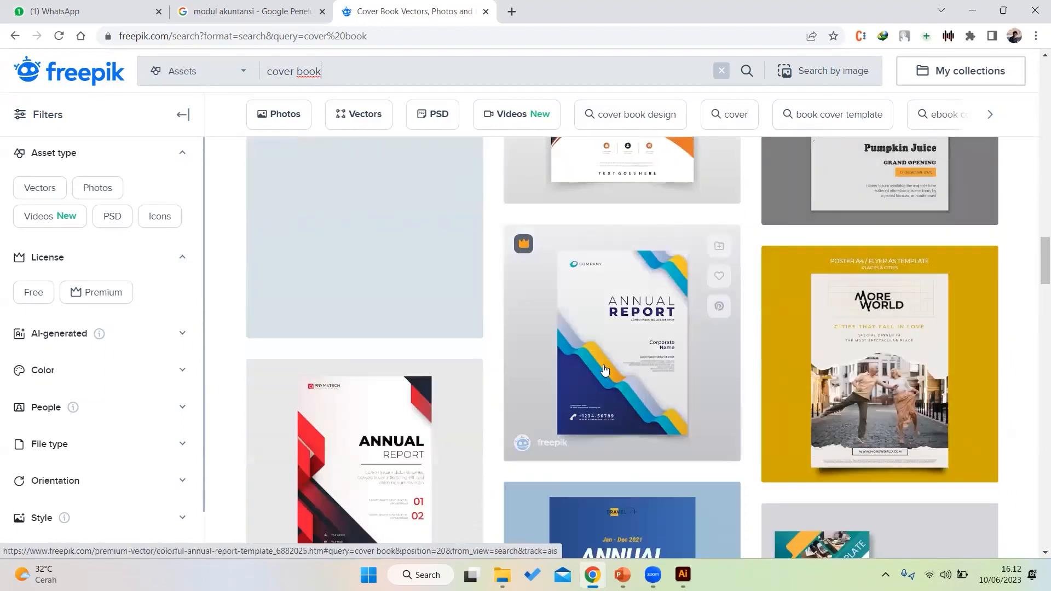
scroll(605, 371, "down", 3)
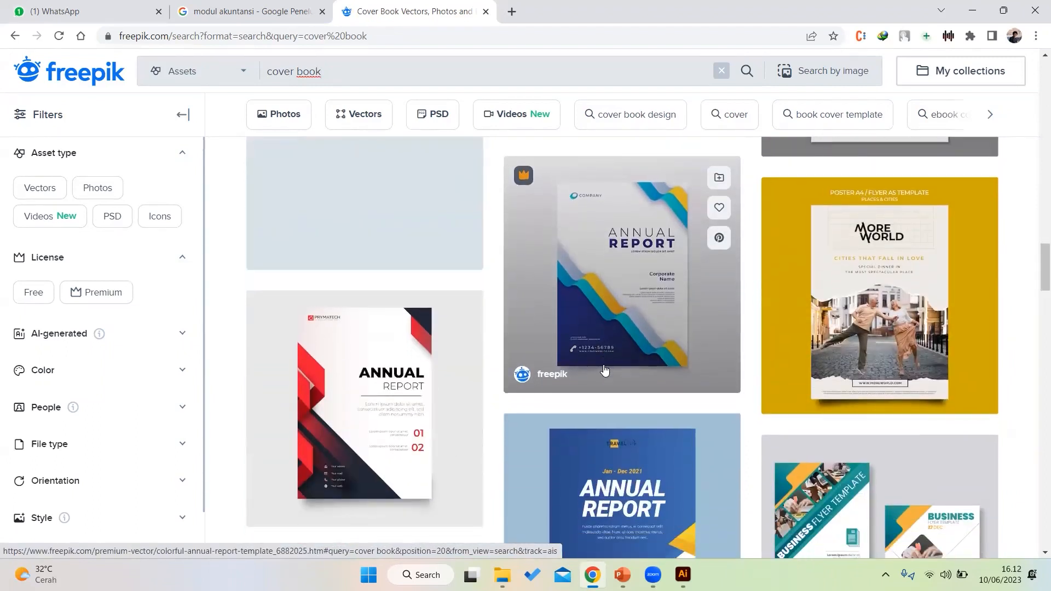
scroll(536, 346, "down", 2)
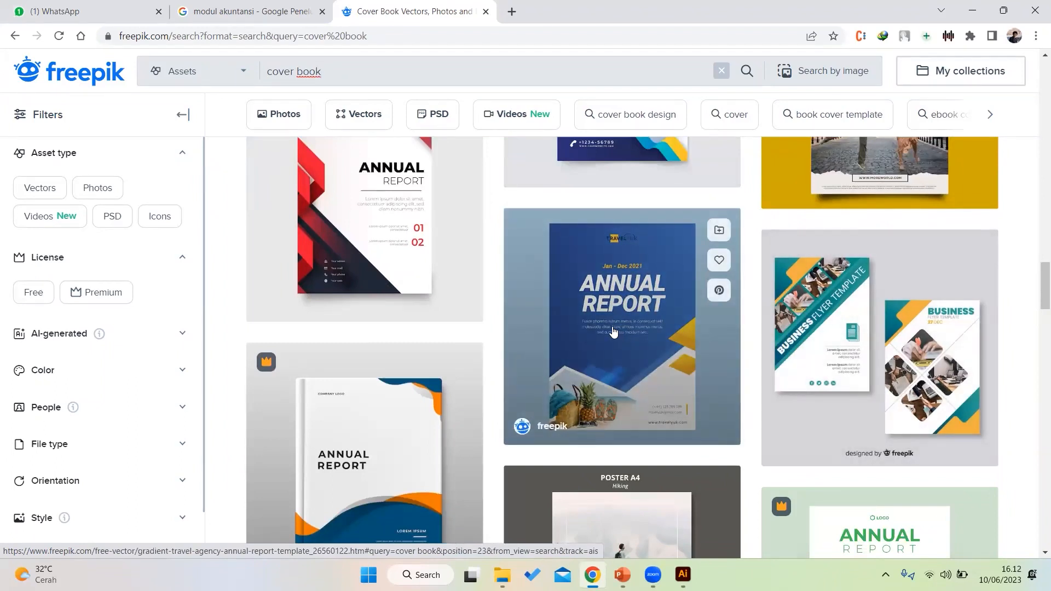
scroll(612, 331, "down", 2)
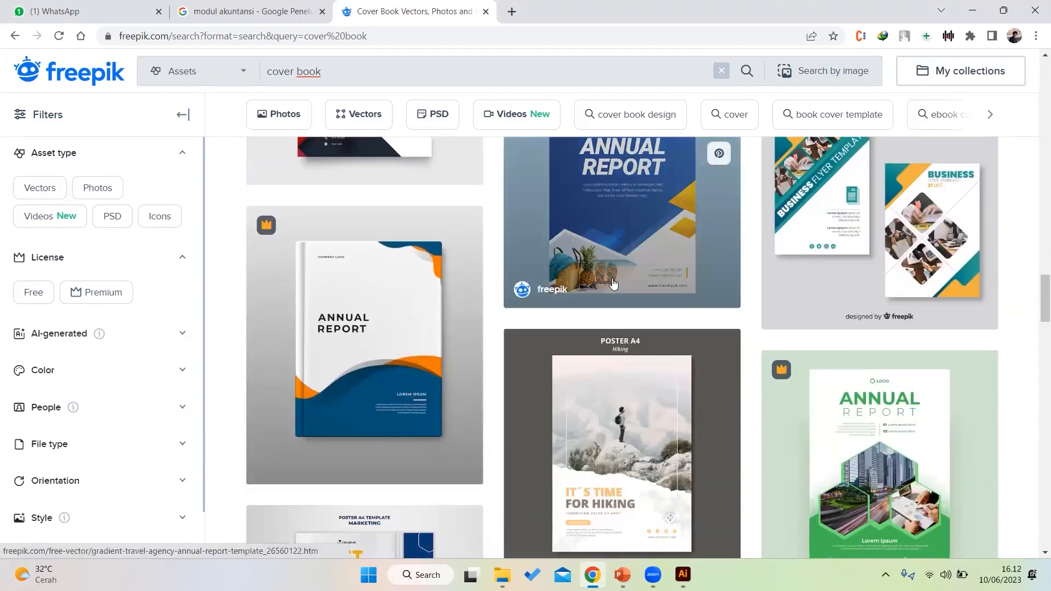
scroll(601, 324, "up", 2)
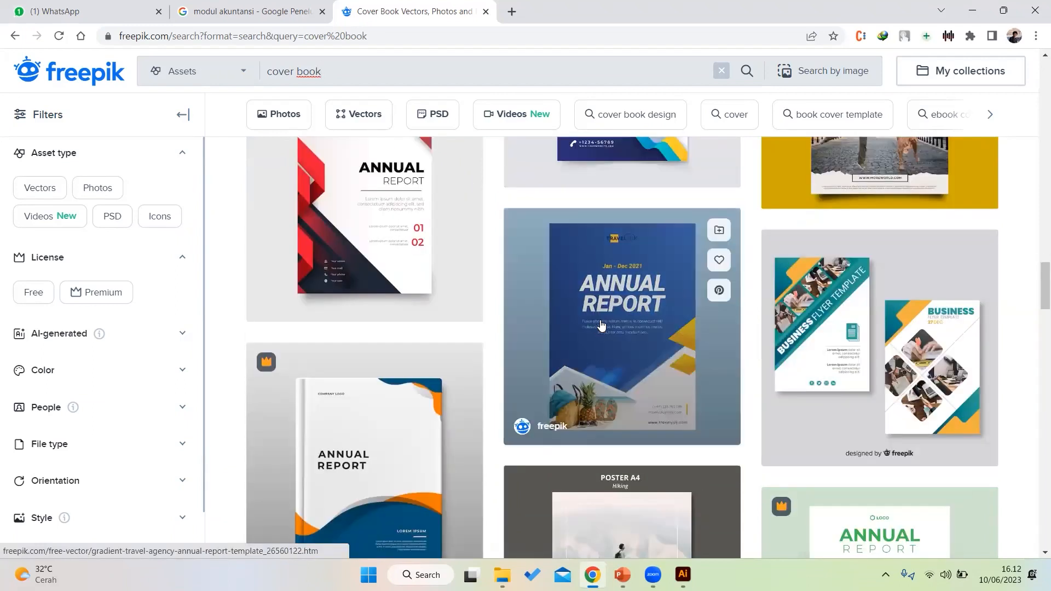
Open the blue gradient travel agency annual report template, bring up its free download option, and close the preview
left_click(601, 324)
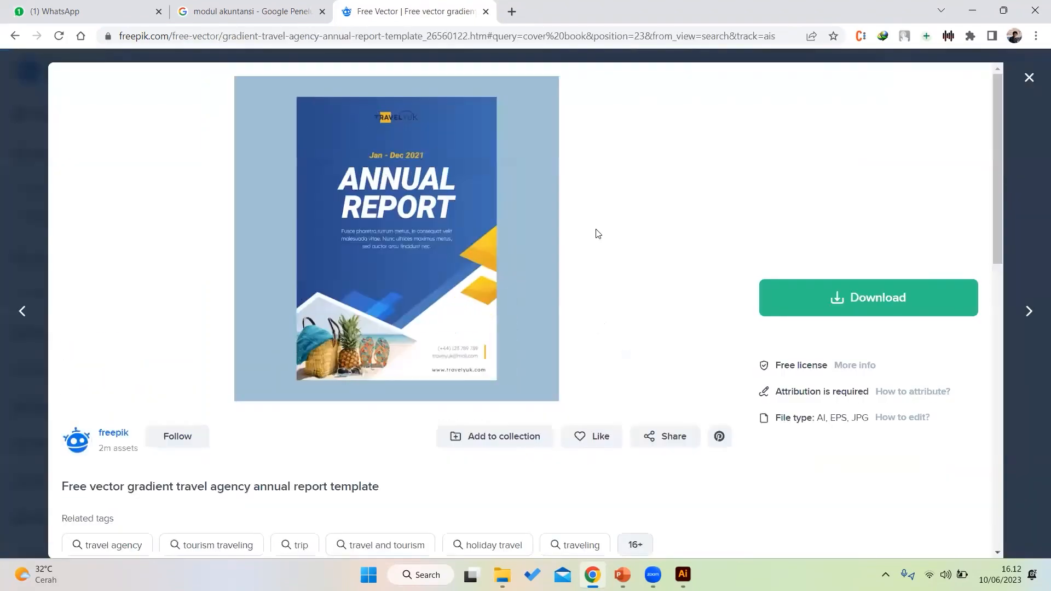
scroll(598, 230, "down", 3)
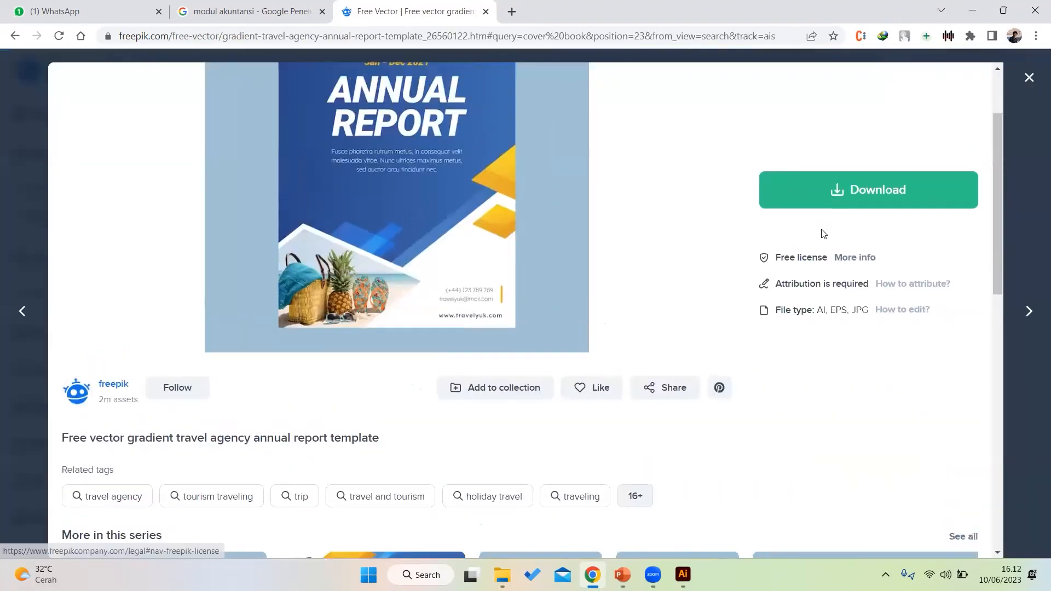
scroll(824, 234, "up", 2)
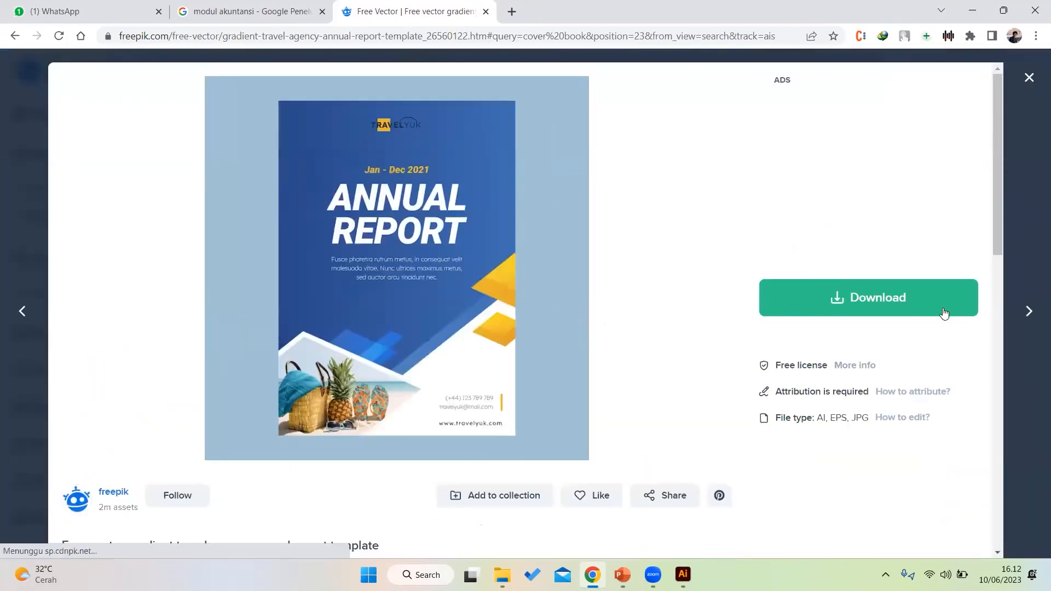
left_click(873, 299)
scroll(855, 483, "down", 1)
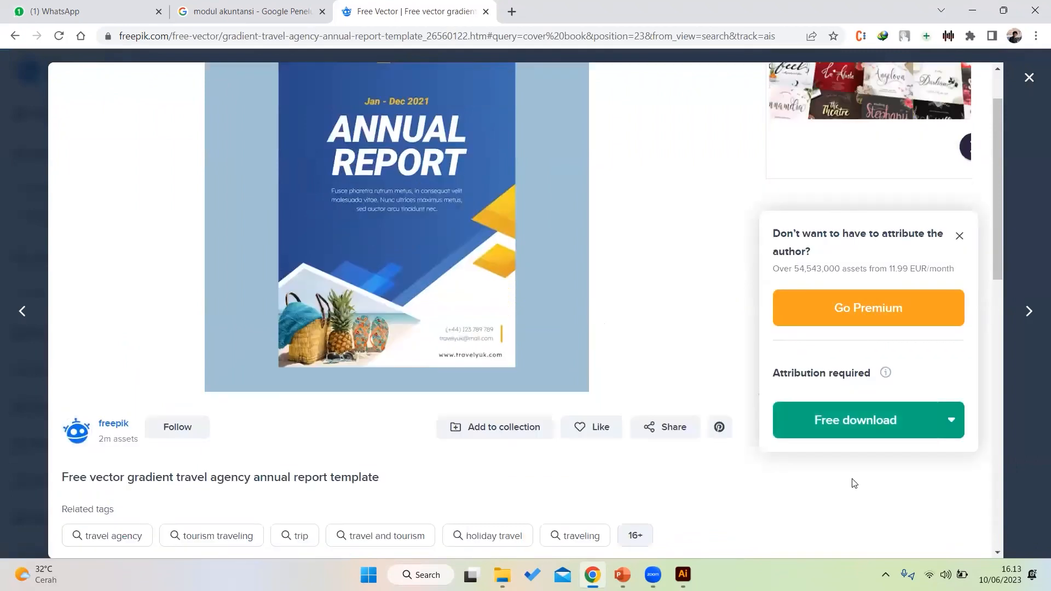
left_click(854, 425)
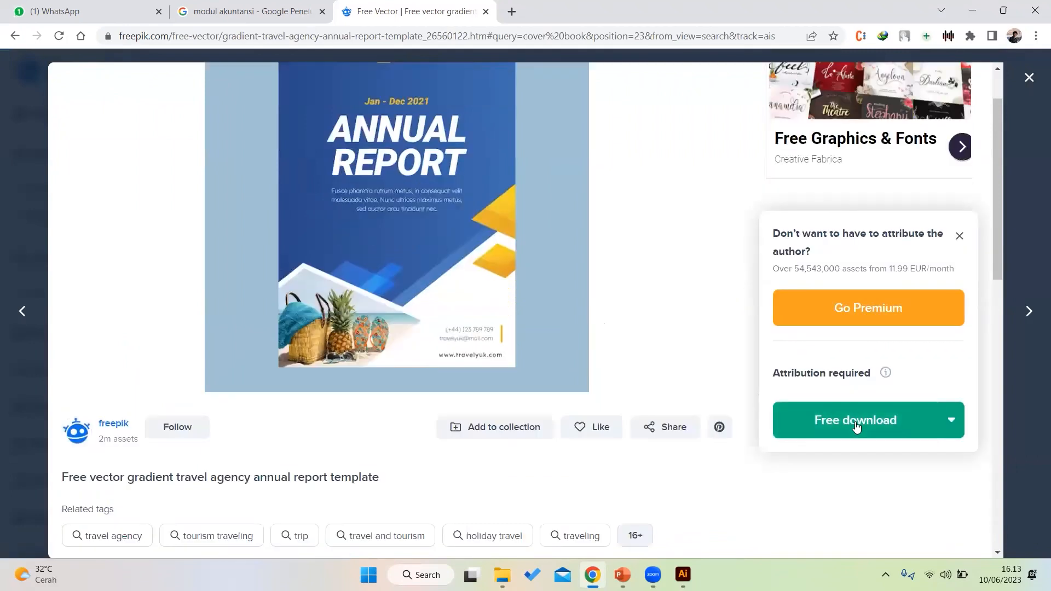
left_click(1036, 389)
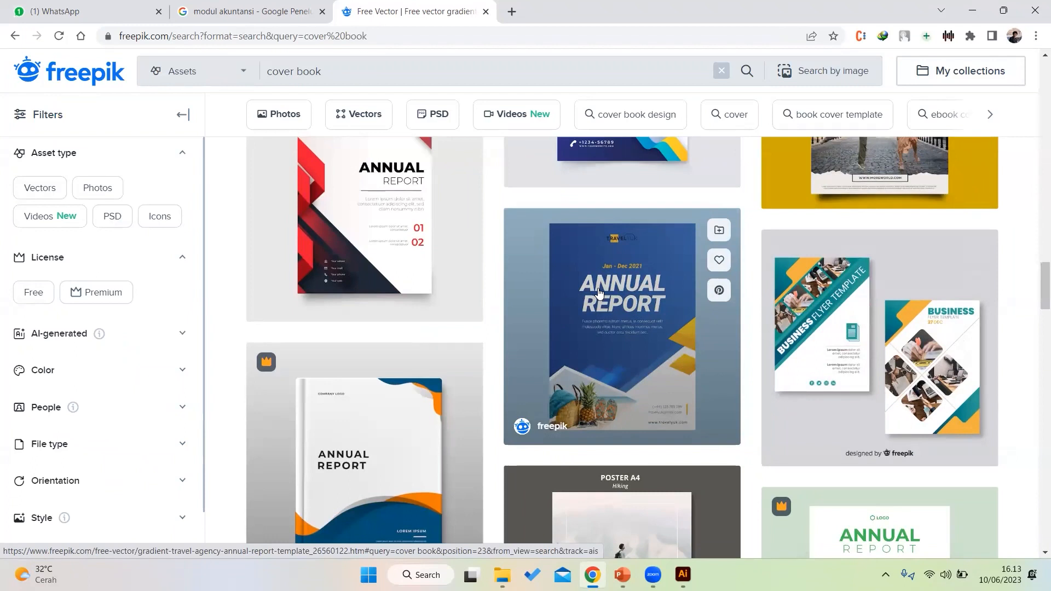
Switch to File Explorer and open the abstract-annual-report-template-with-photo.jpg folder in Downloads, narrowing the Name column slightly
left_click(502, 575)
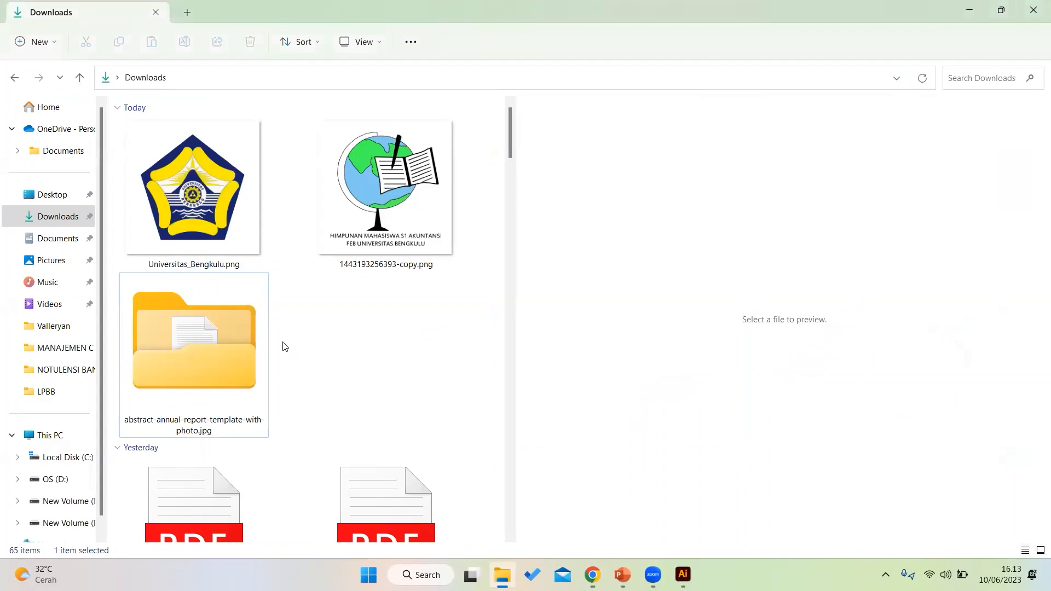
double_click(236, 336)
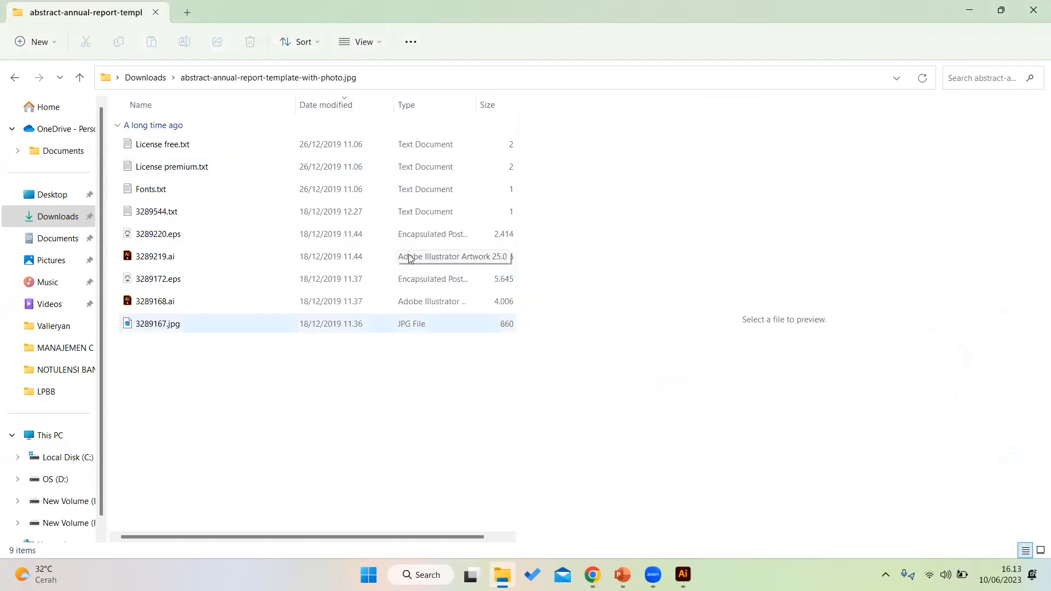
mouse_move(295, 104)
left_mouse_down()
mouse_move(417, 119)
mouse_move(295, 123)
left_mouse_up()
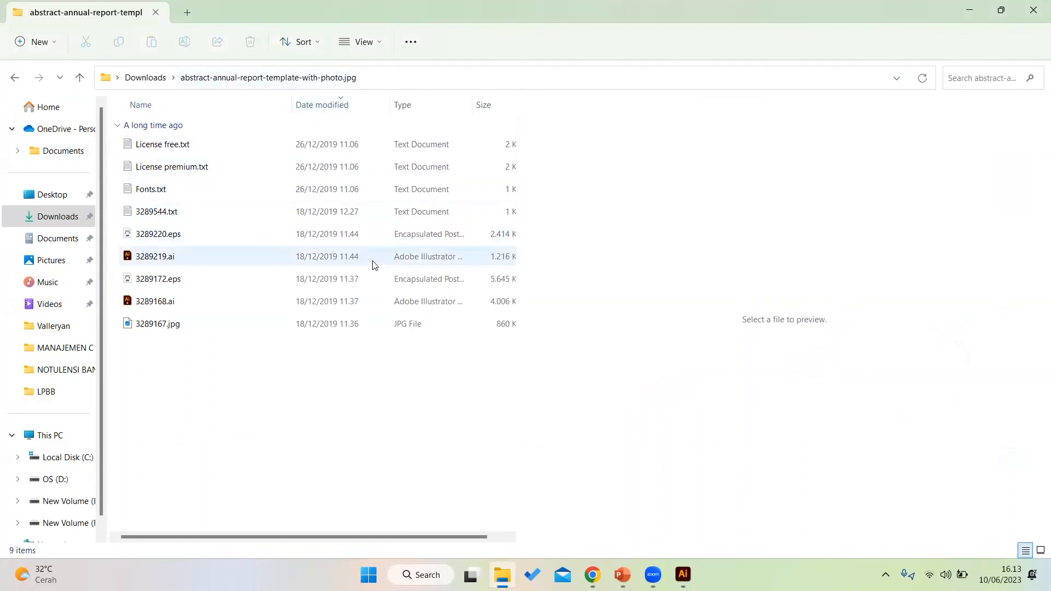
Preview 3289219.ai and 3289172.eps, and widen the Type column so the full file types can be read
left_click(171, 262)
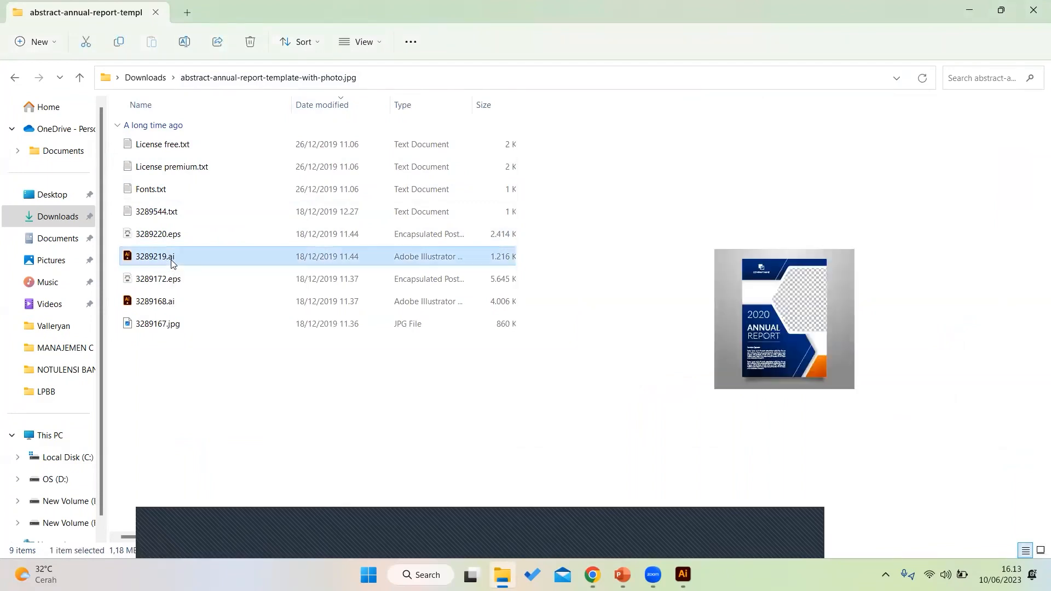
left_click(173, 287)
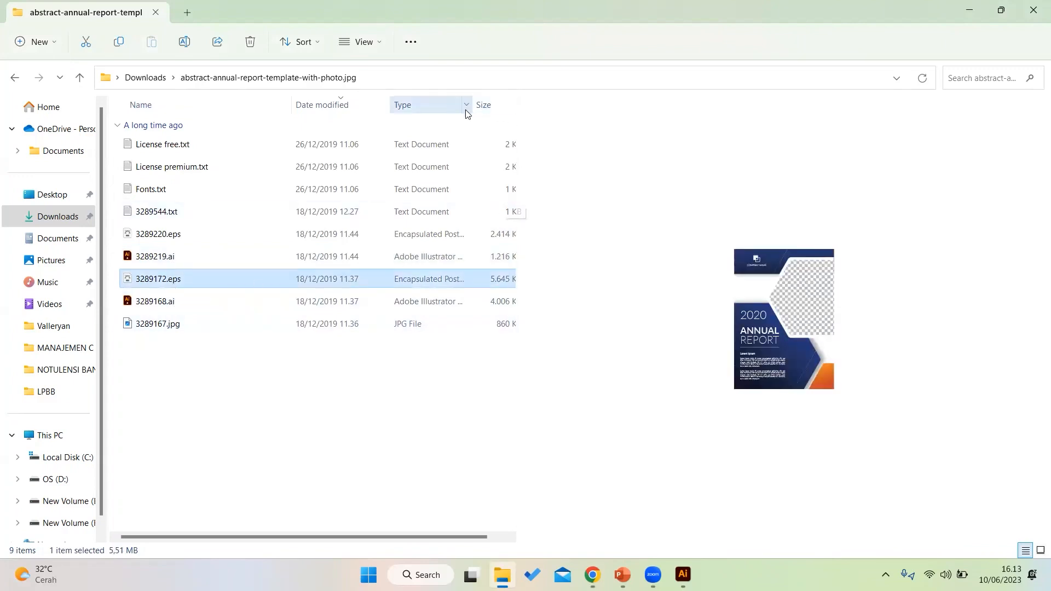
left_click_drag(471, 104, 577, 111)
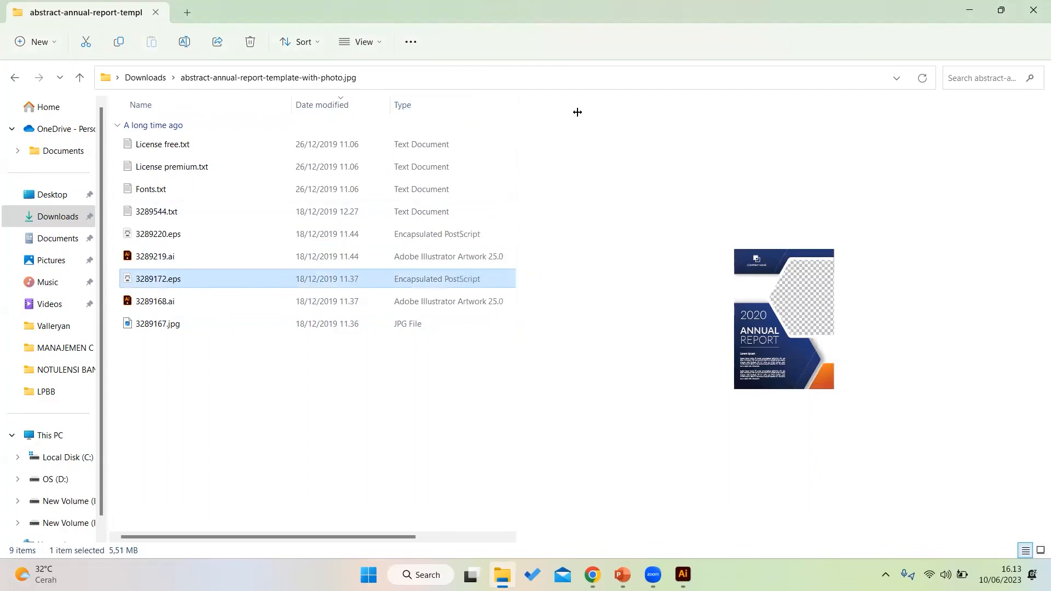
Preview 3289167.jpg, 3289168.ai and 3289219.ai to compare the cover versions in the template folder
left_click(195, 329)
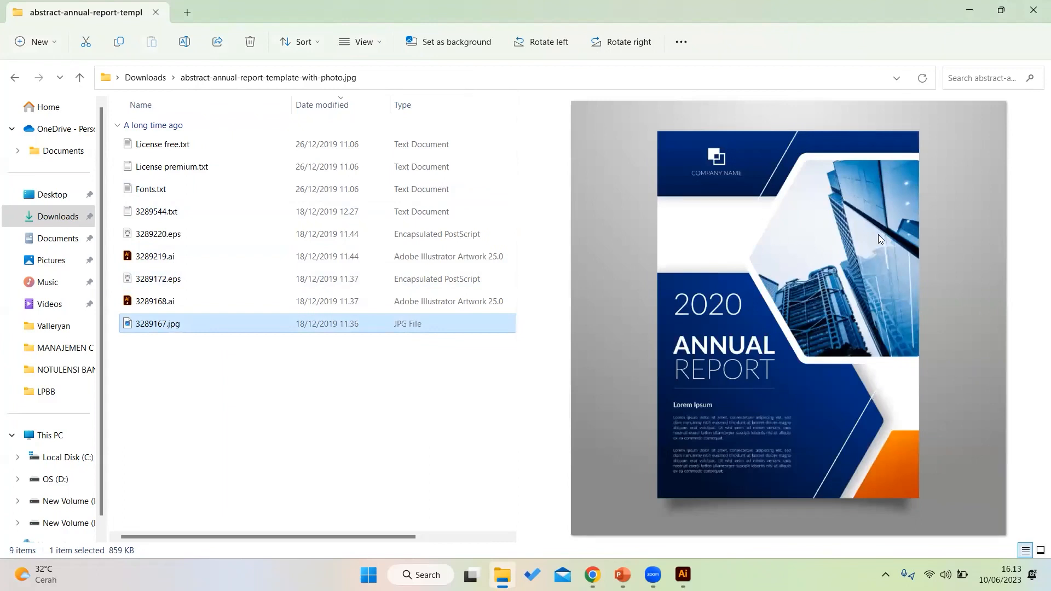
left_click(212, 305)
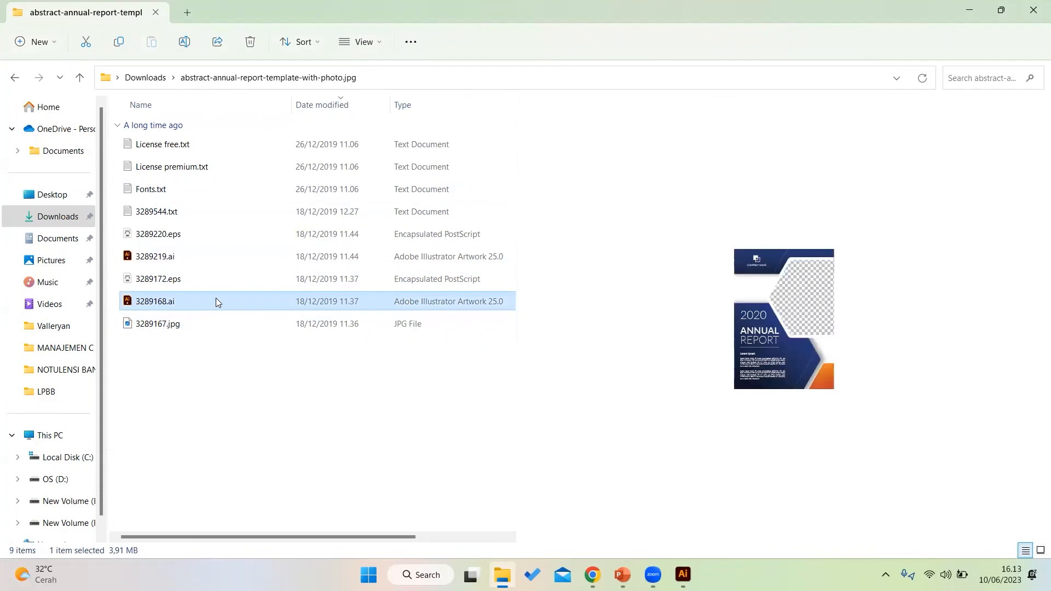
left_click(225, 256)
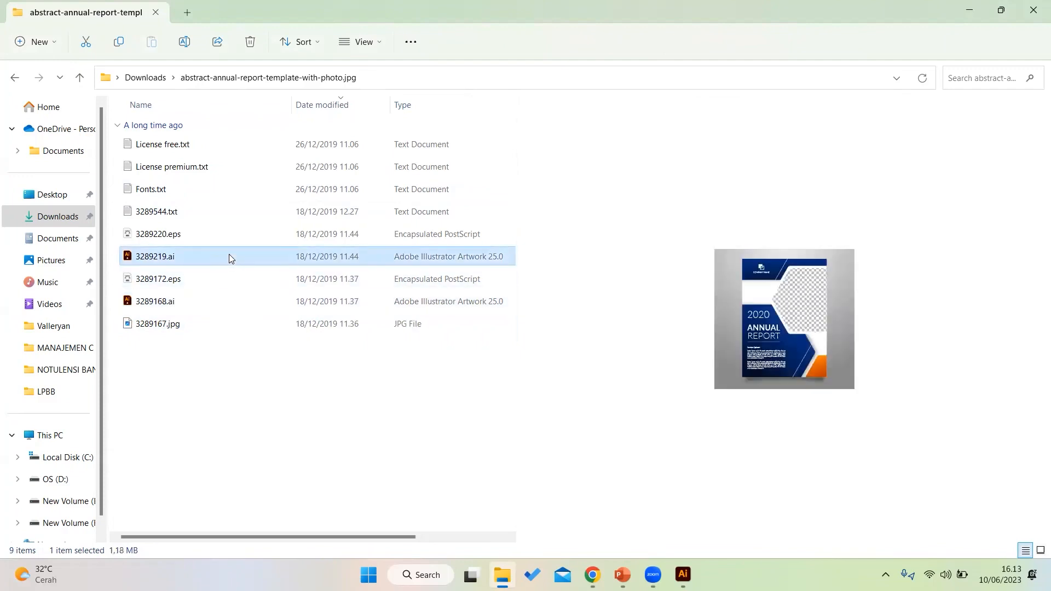
Open 3289168.ai from the template folder in Adobe Illustrator
left_click(181, 302)
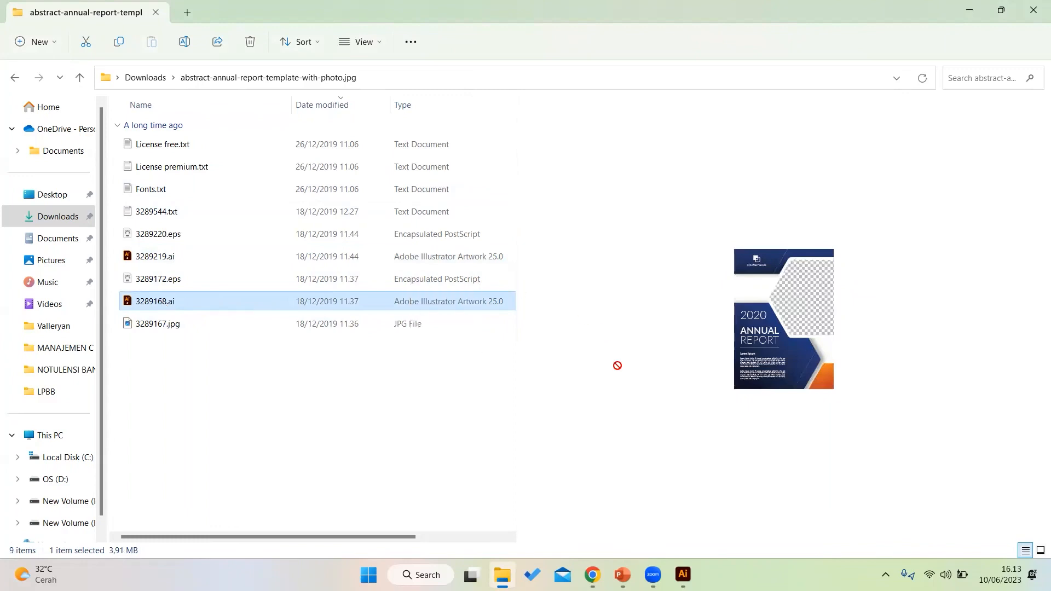
left_click_drag(180, 303, 713, 572)
left_click_drag(259, 206, 239, 218)
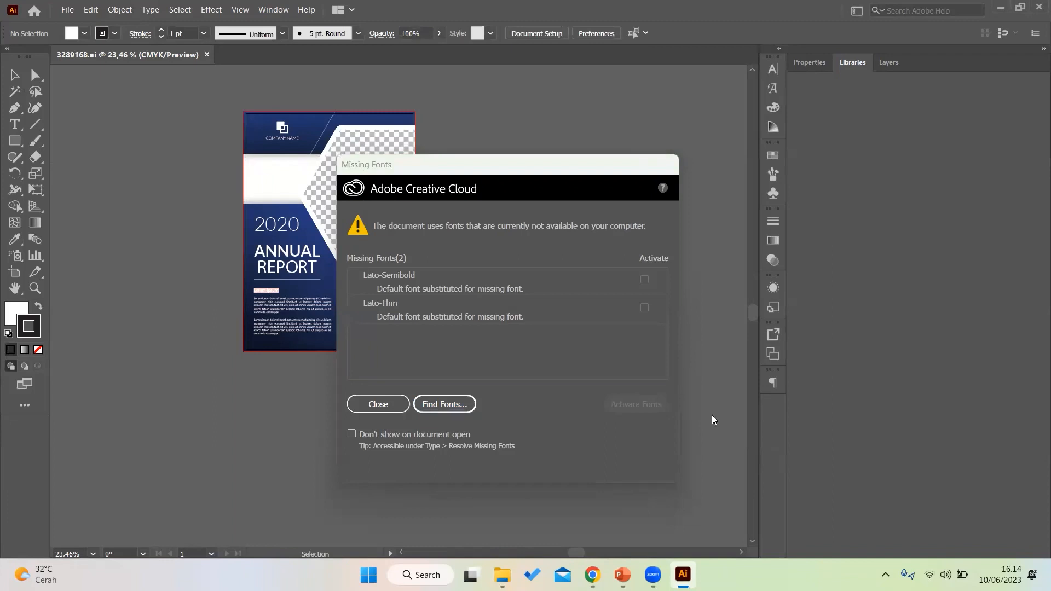
Move the Missing Fonts dialog off the cover artwork and check which fonts the document lacks
left_click(597, 572)
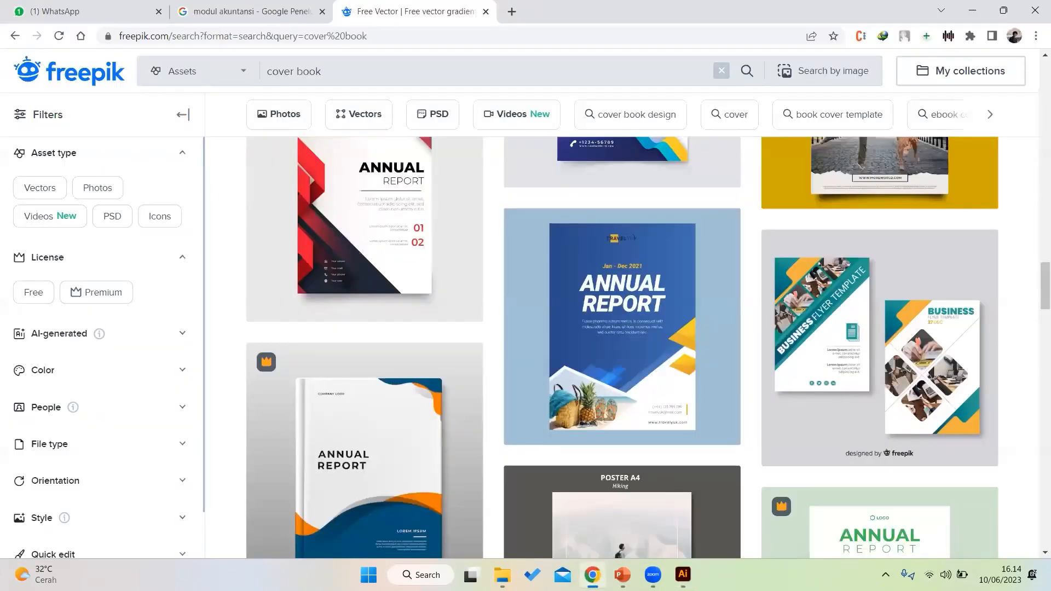
key("alt+Tab")
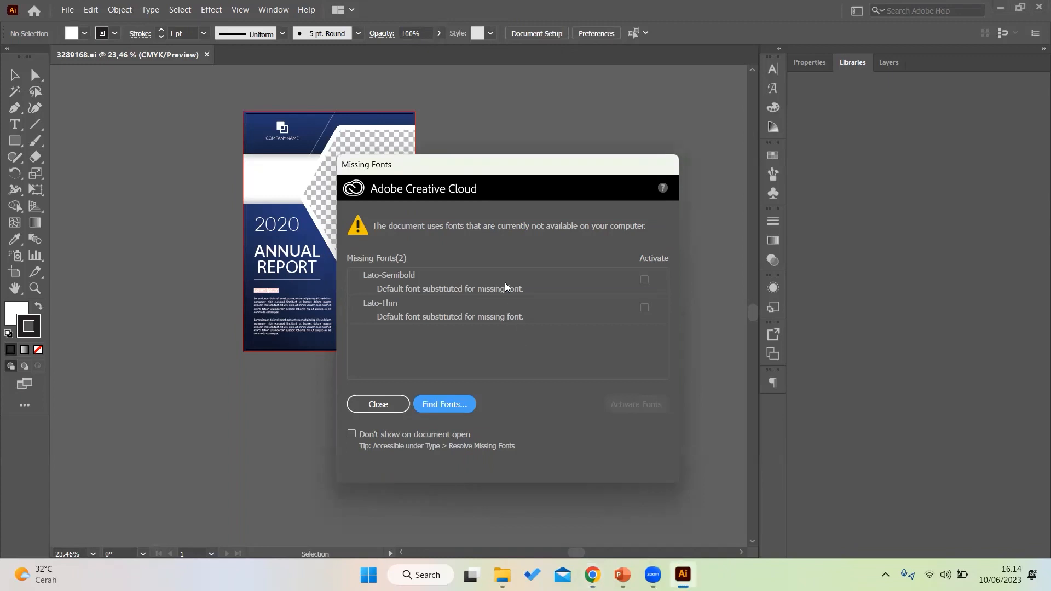
left_click_drag(448, 166, 525, 142)
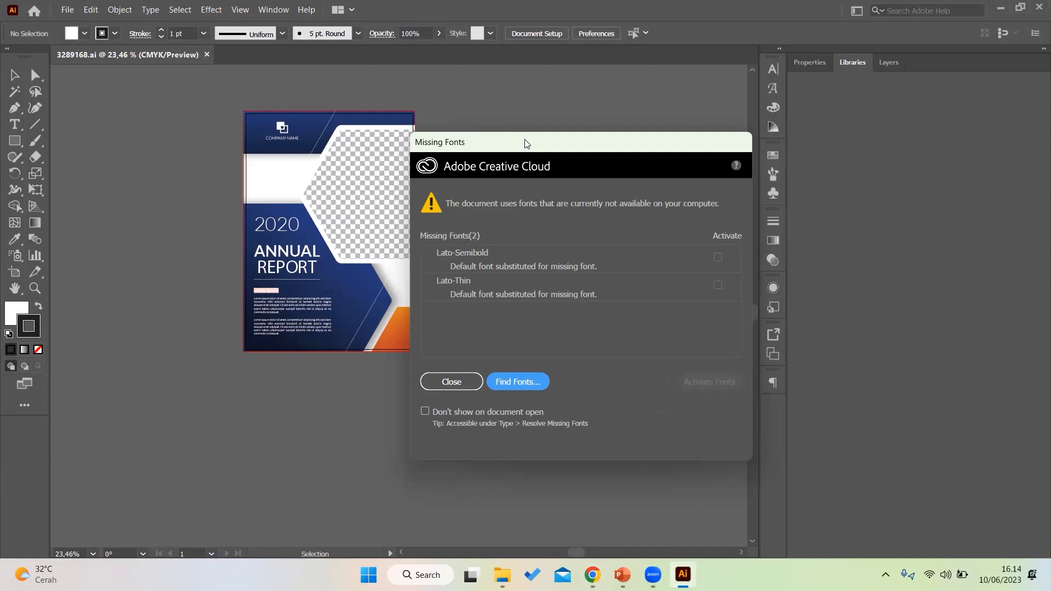
left_click(502, 259)
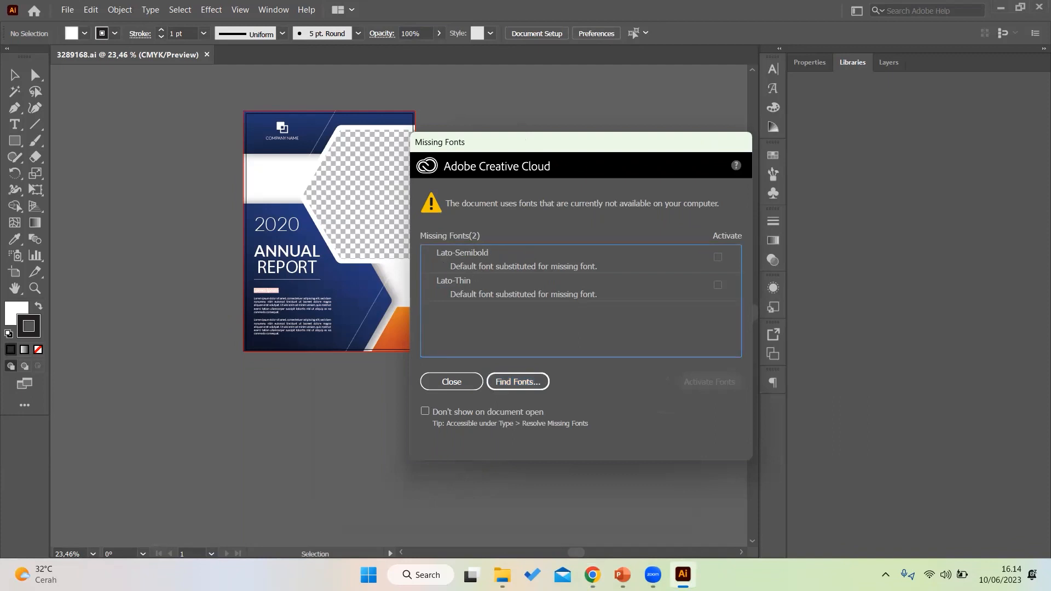
Switch to Chrome and search Google for "download font LATO" in a new tab
left_click(592, 575)
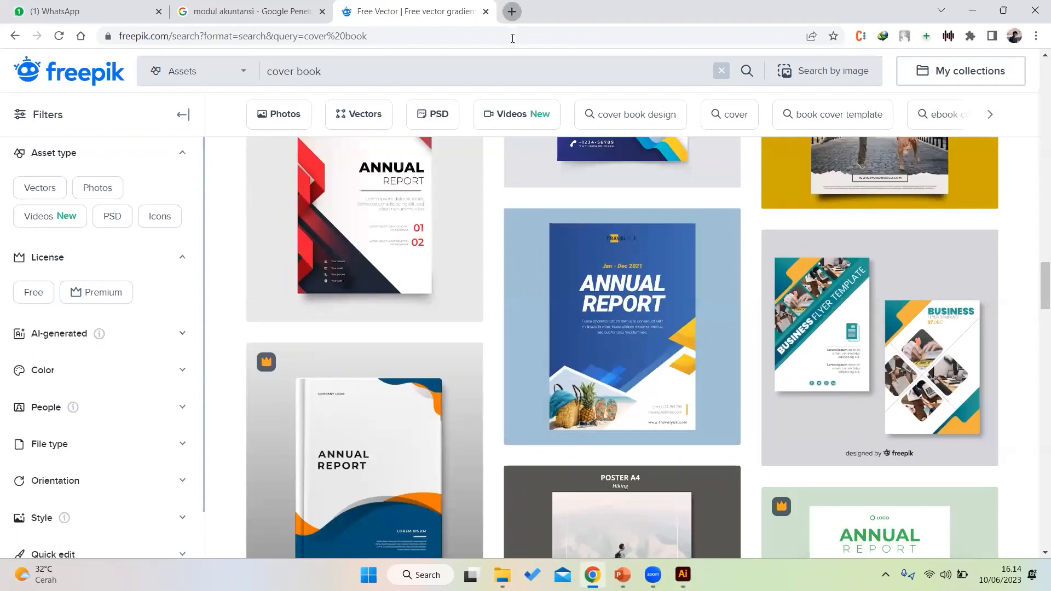
key("ctrl+t")
type("dowbl")
key("BackSpace")
key("BackSpace")
type("nload fotn")
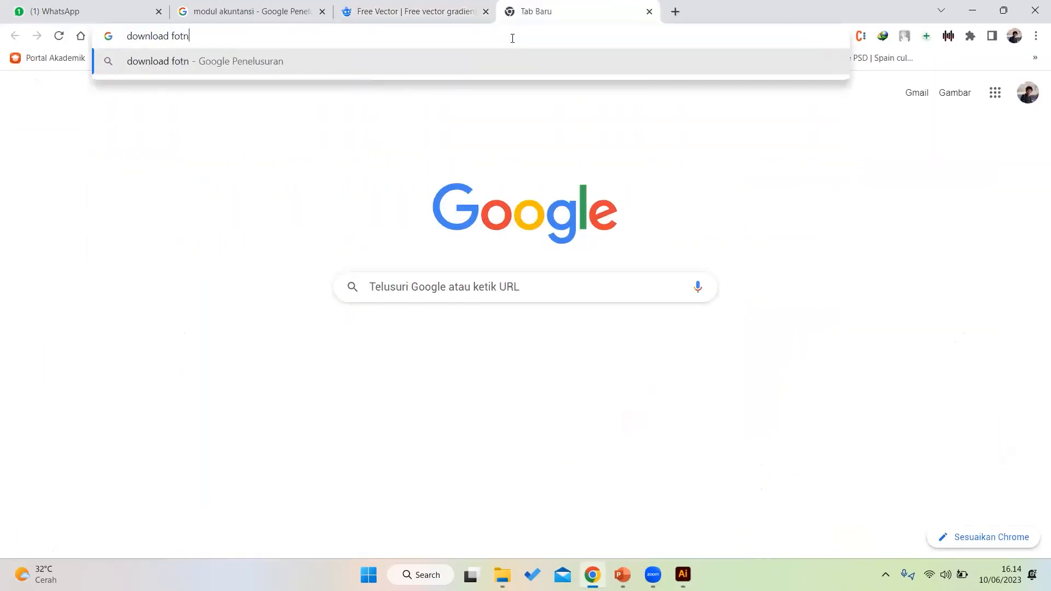
key("BackSpace")
key("BackSpace")
key("BackSpace")
type("nt K")
key("BackSpace")
type("KA")
key("BackSpace")
key("BackSpace")
type("LATO")
key("Return")
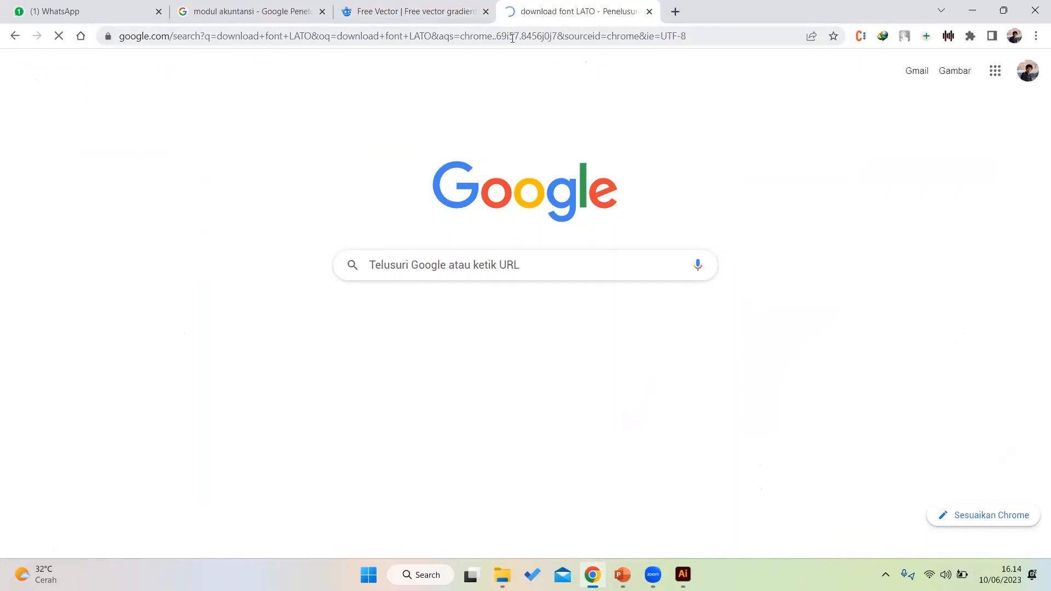
Open the Google Fonts result for Lato and download the whole font family
scroll(229, 158, "down", 2)
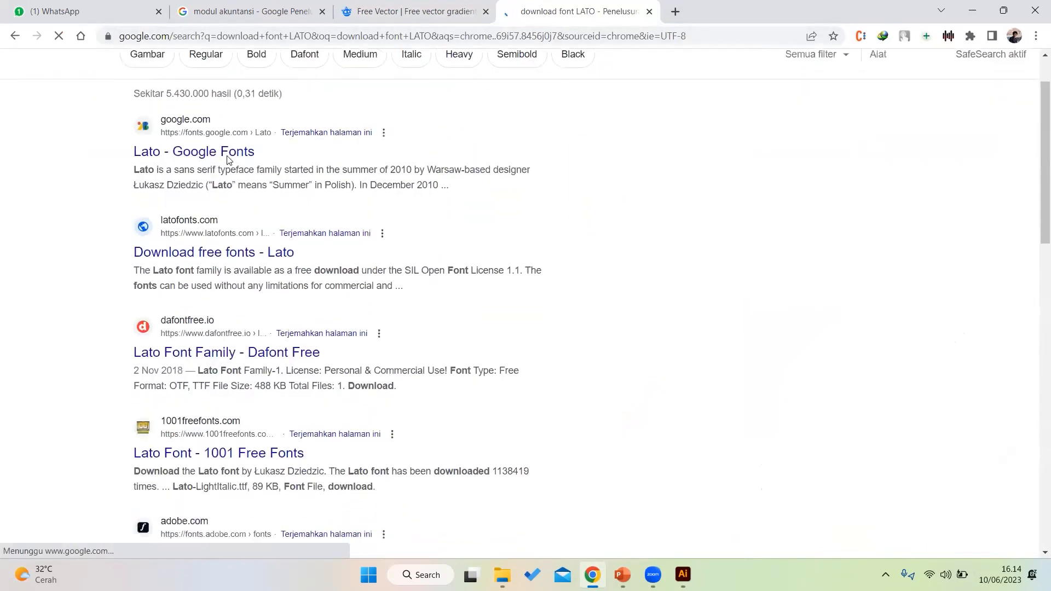
left_click(223, 156)
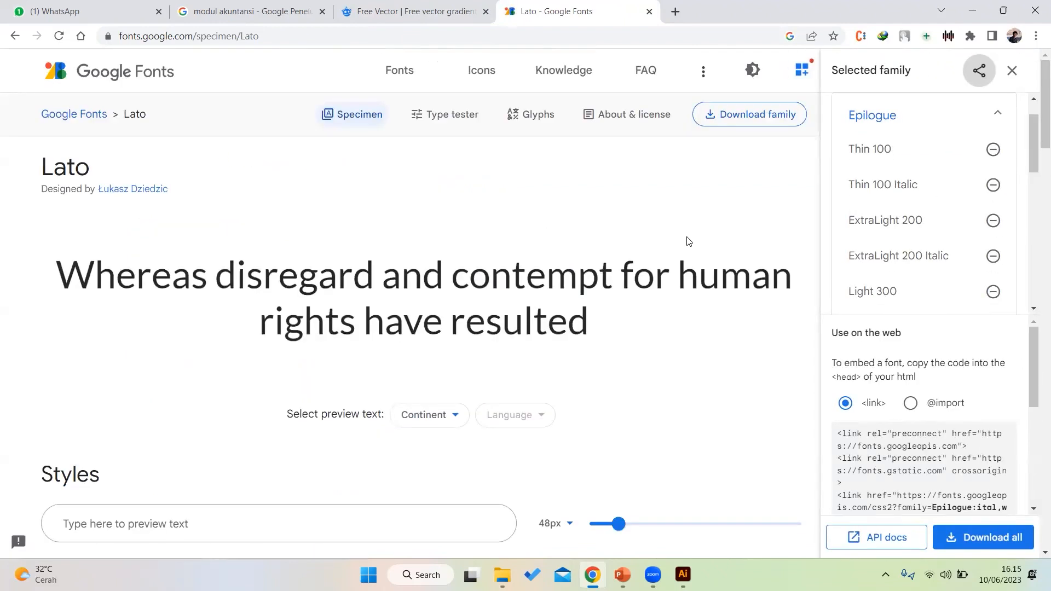
scroll(687, 242, "down", 10)
scroll(687, 241, "up", 10)
scroll(287, 187, "down", 2)
scroll(300, 270, "up", 1)
left_click(755, 121)
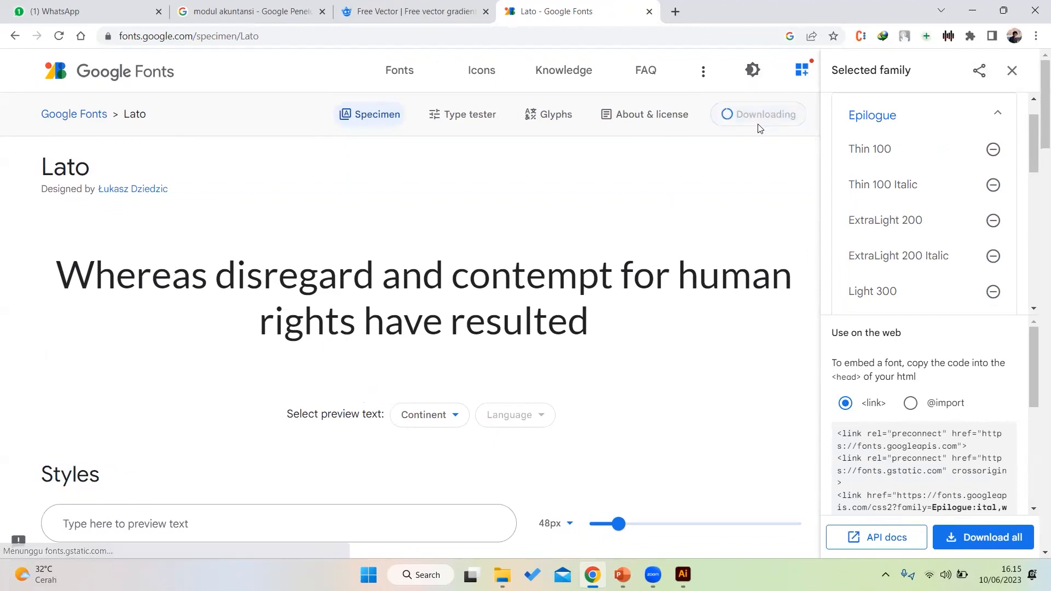
Look at the template folder in File Explorer, and return to Chrome to examine the Lato styles on Google Fonts
mouse_move(501, 575)
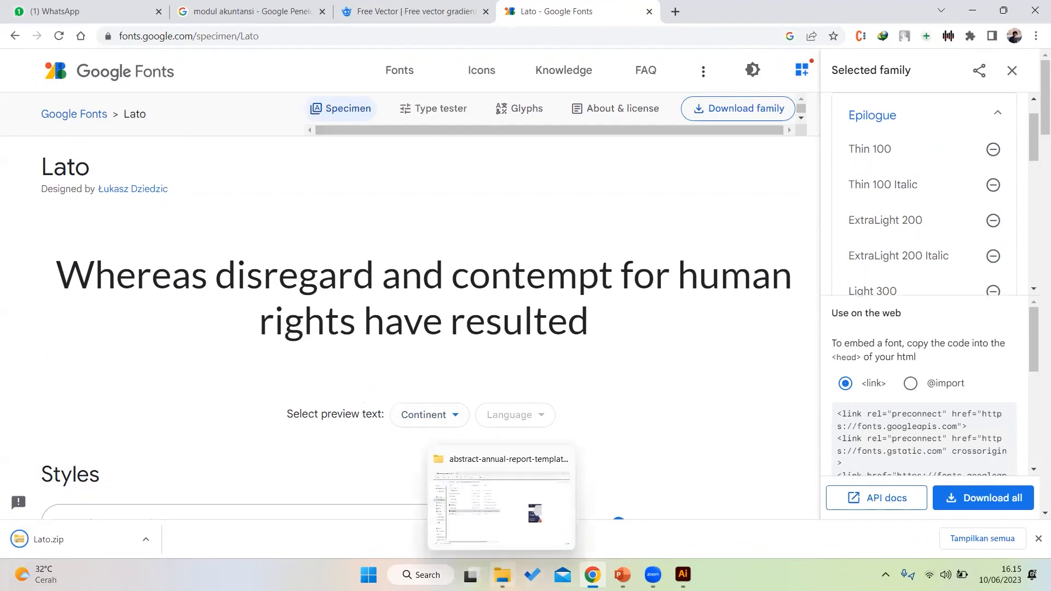
left_click(501, 509)
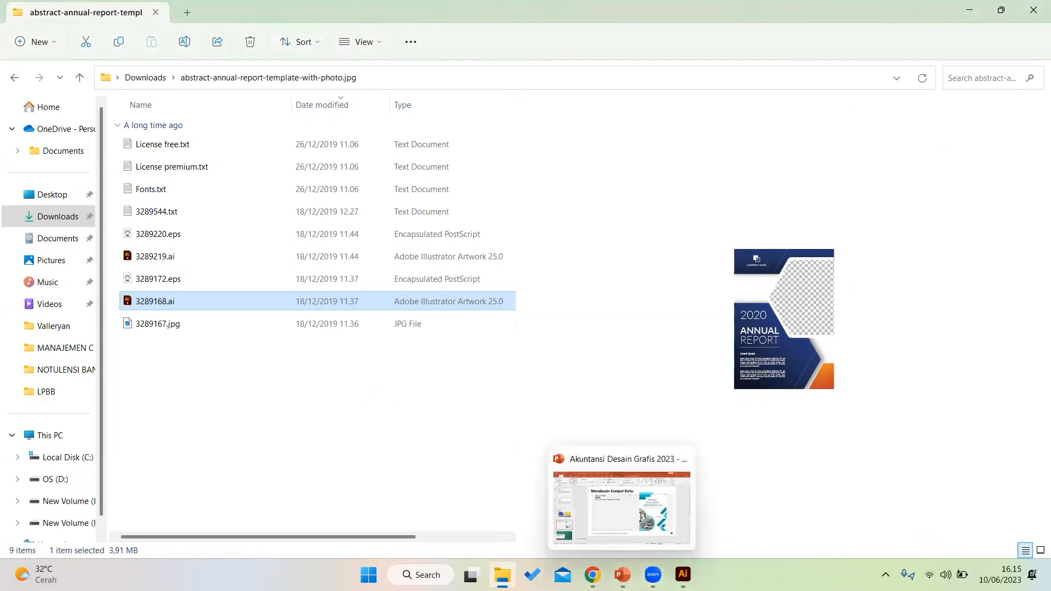
left_click(592, 575)
scroll(426, 310, "down", 5)
scroll(426, 310, "up", 5)
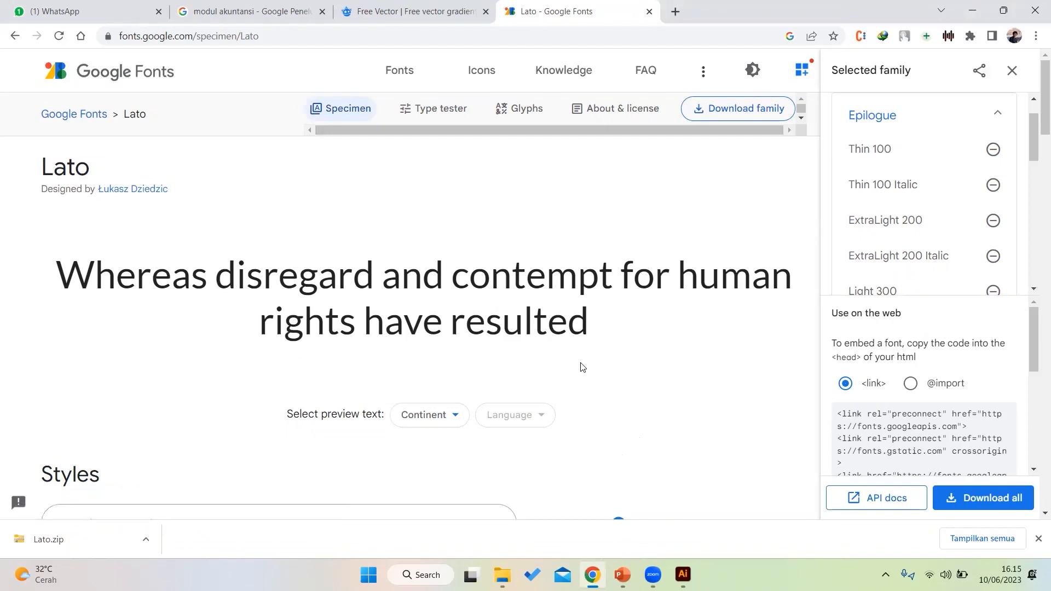
scroll(582, 367, "down", 15)
scroll(581, 367, "up", 5)
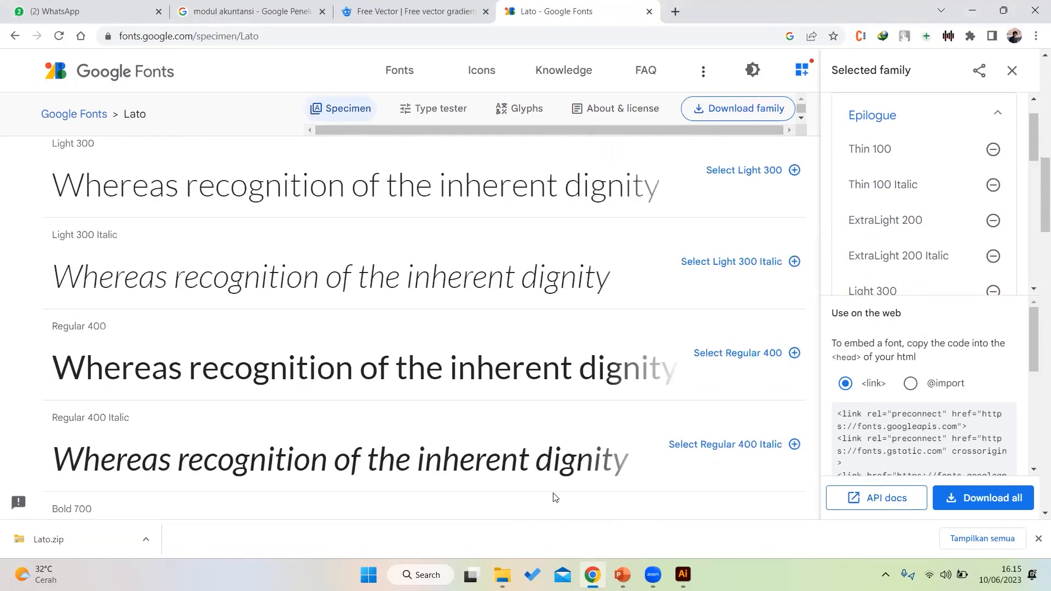
Close the template folder's File Explorer window and open the Downloads folder in a new one
mouse_move(502, 575)
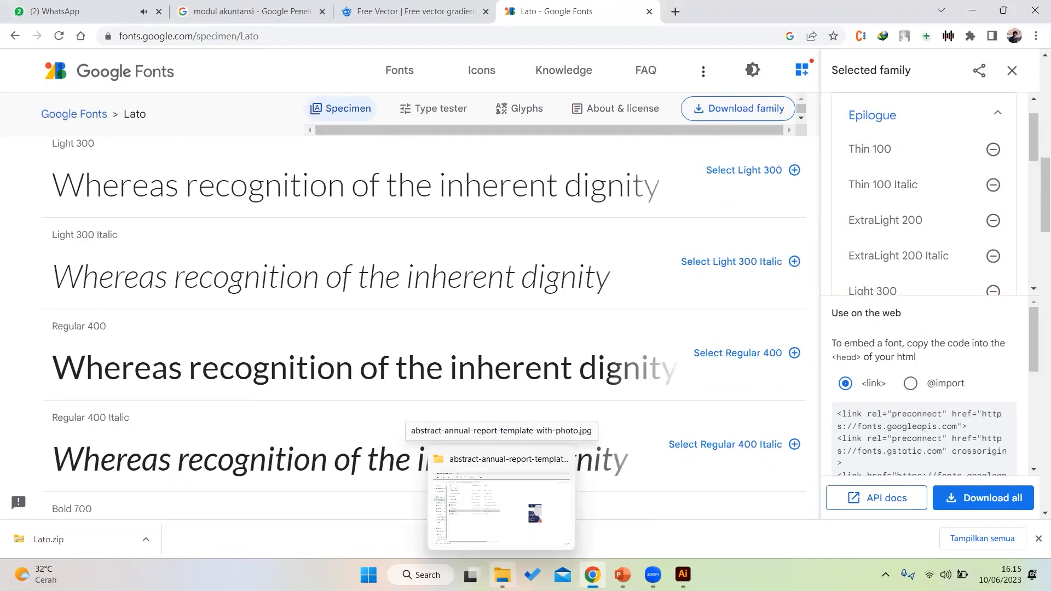
left_click(506, 568)
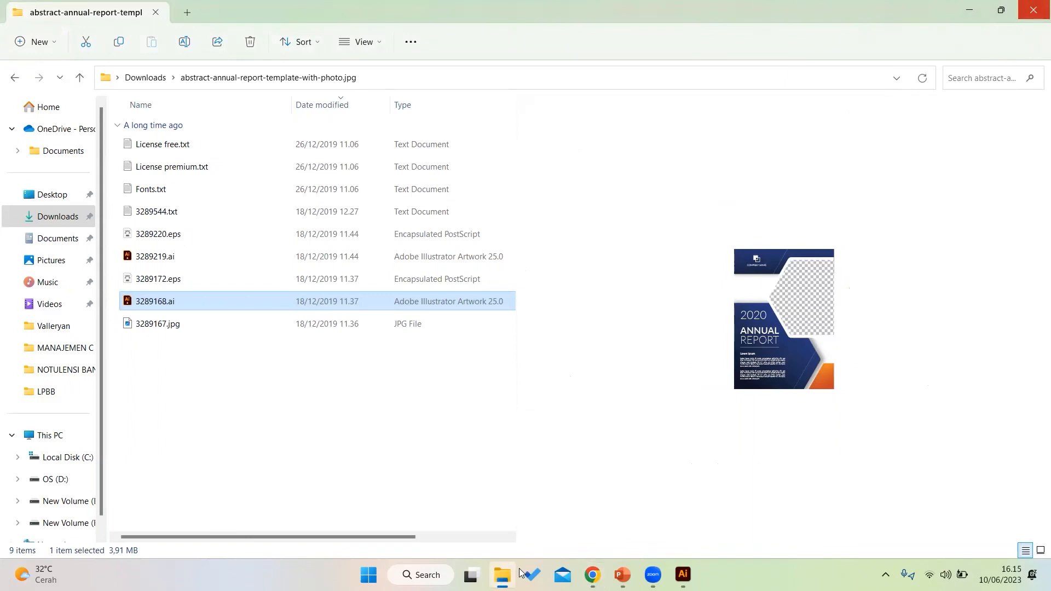
mouse_move(517, 572)
left_click(564, 460)
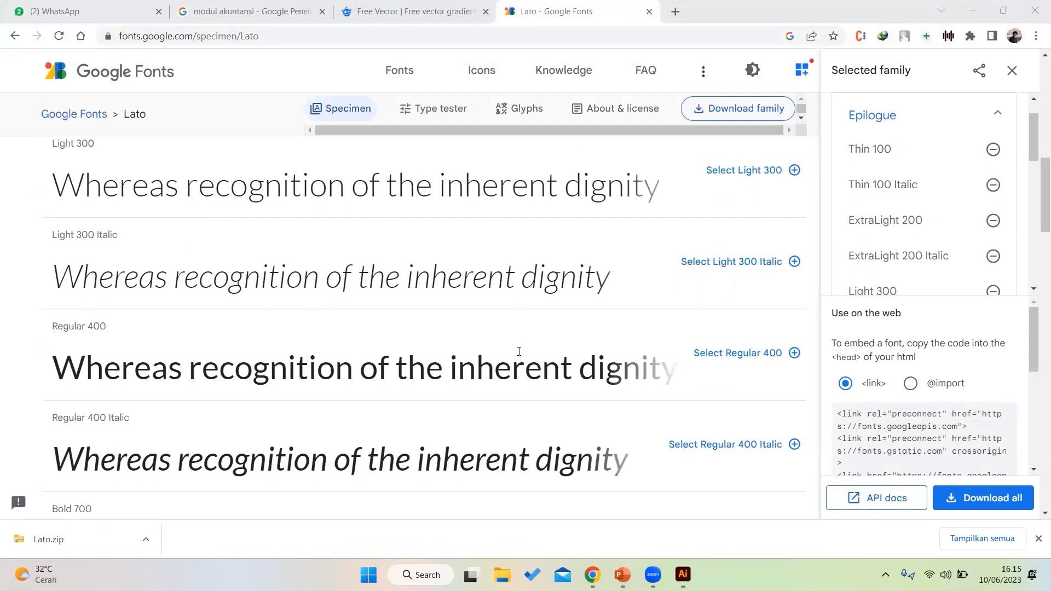
key("super+e")
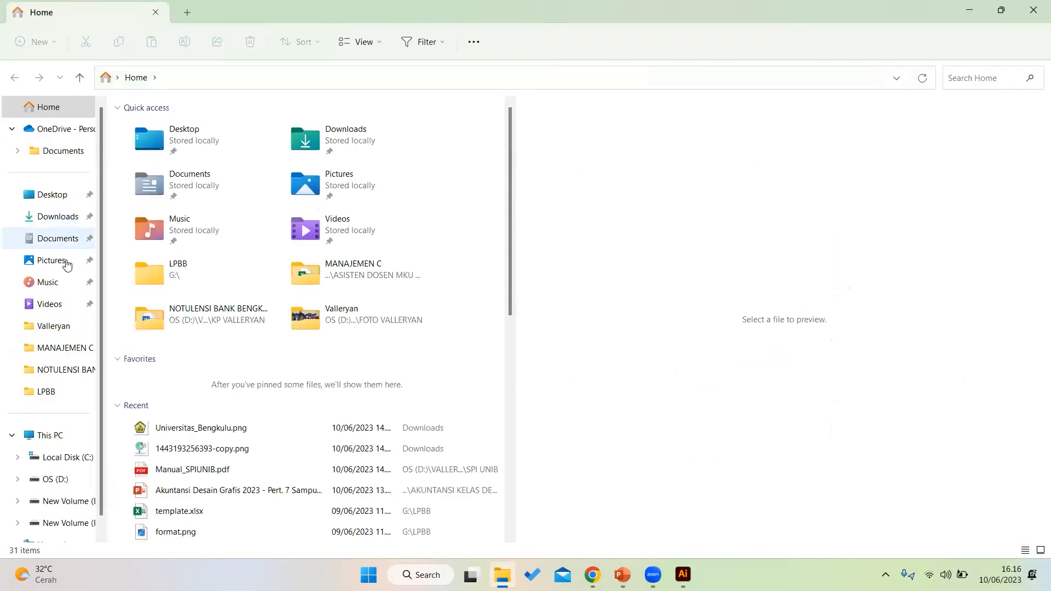
left_click(71, 218)
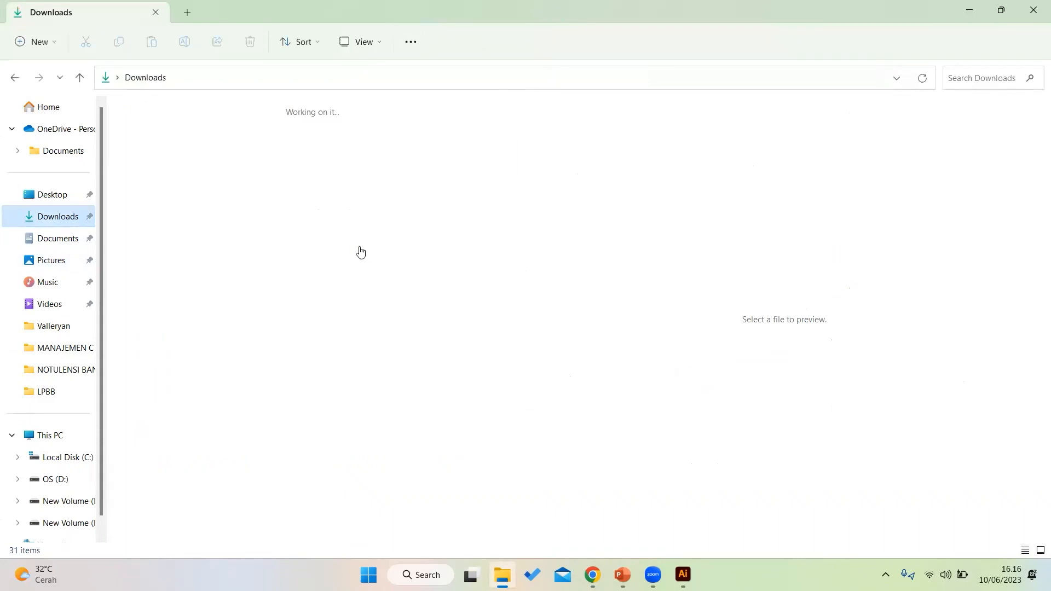
Extract Lato.zip in Downloads into its own Lato folder with WinRAR
left_click(197, 185)
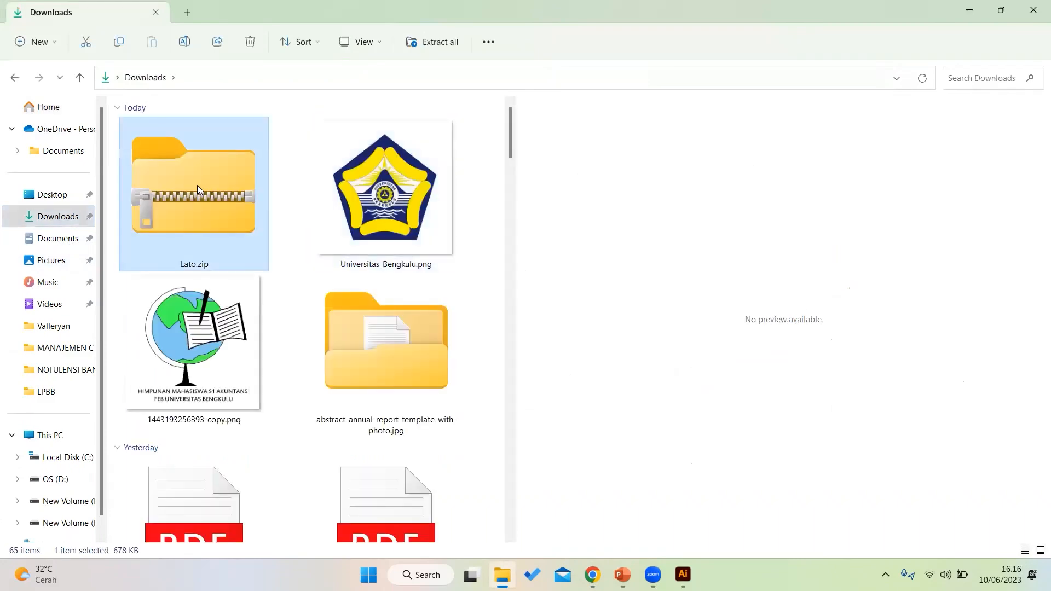
right_click(216, 183)
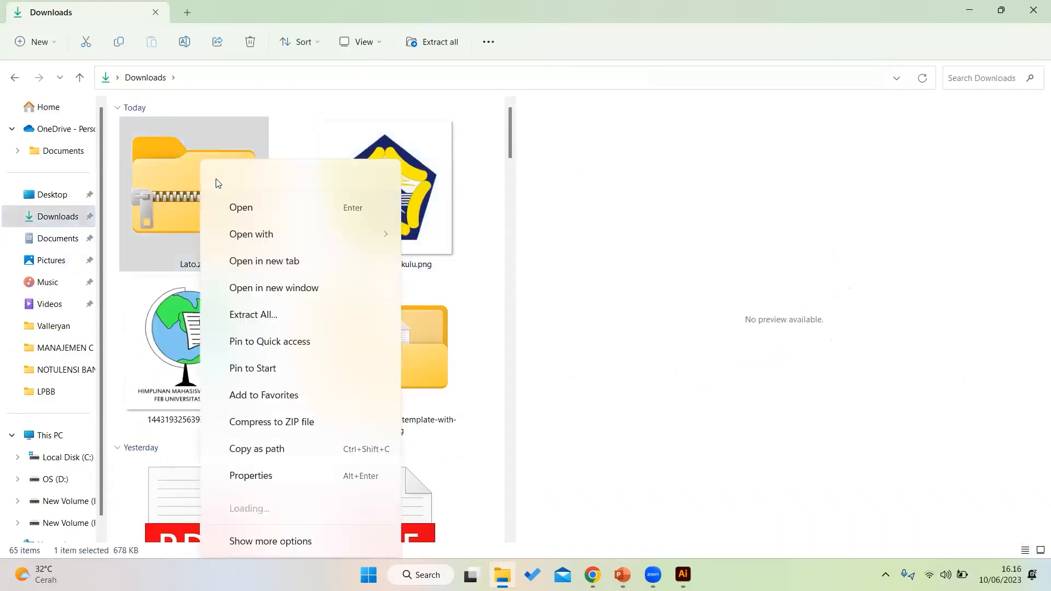
left_click(277, 487)
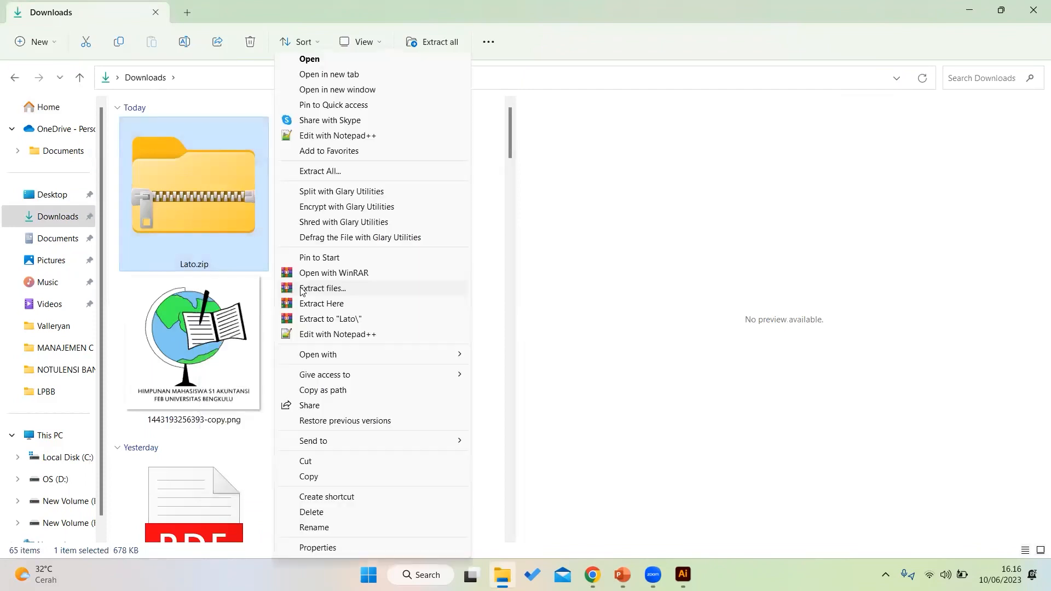
left_click(324, 319)
Find the extracted Lato folder among today's downloads and open it
scroll(316, 319, "down", 5)
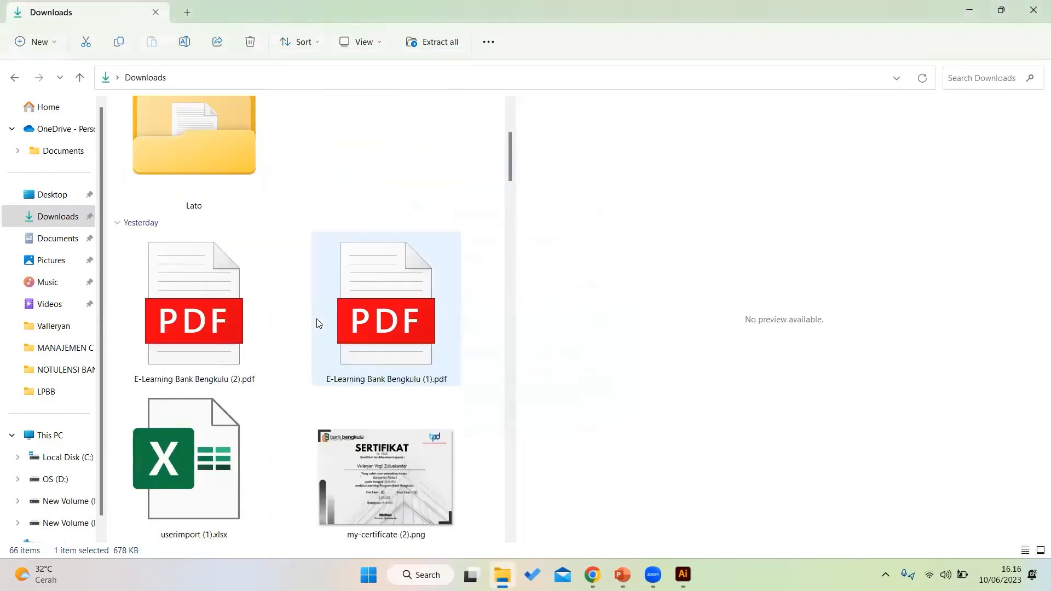
scroll(216, 242, "up", 3)
left_click(216, 286)
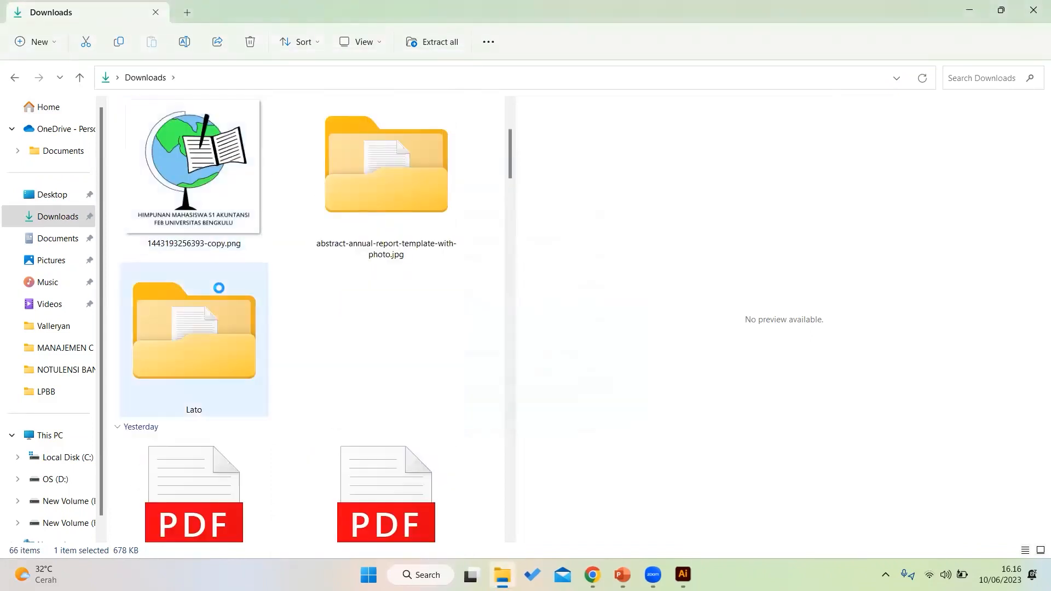
left_click(199, 343)
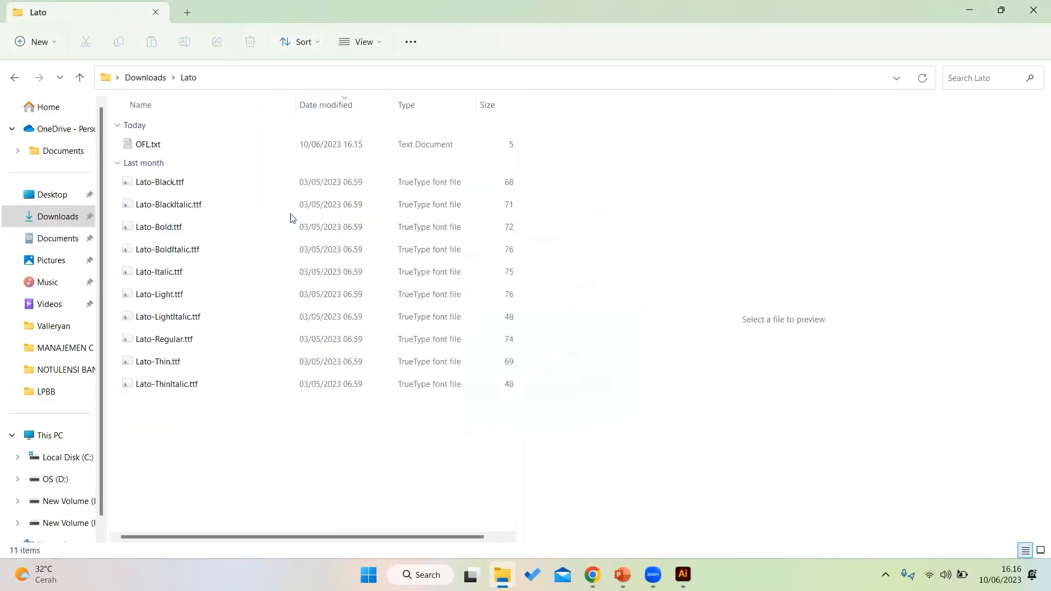
Install all the Lato fonts from Lato-Black.ttf through Lato-ThinItalic.ttf, agreeing to replace the already installed Lato-LightItalic
left_click(228, 186)
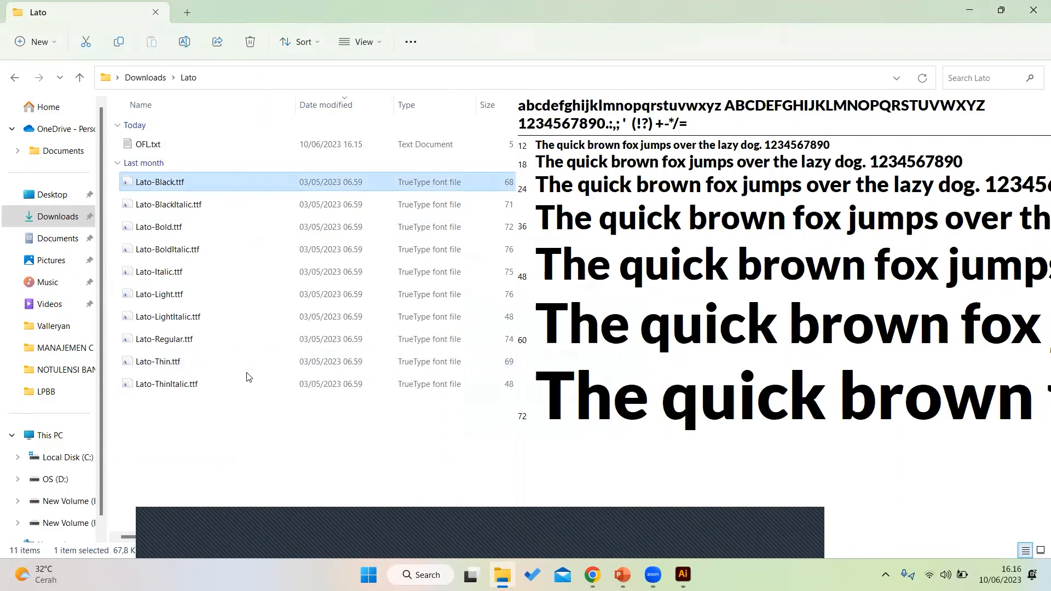
left_click(233, 381, "shift")
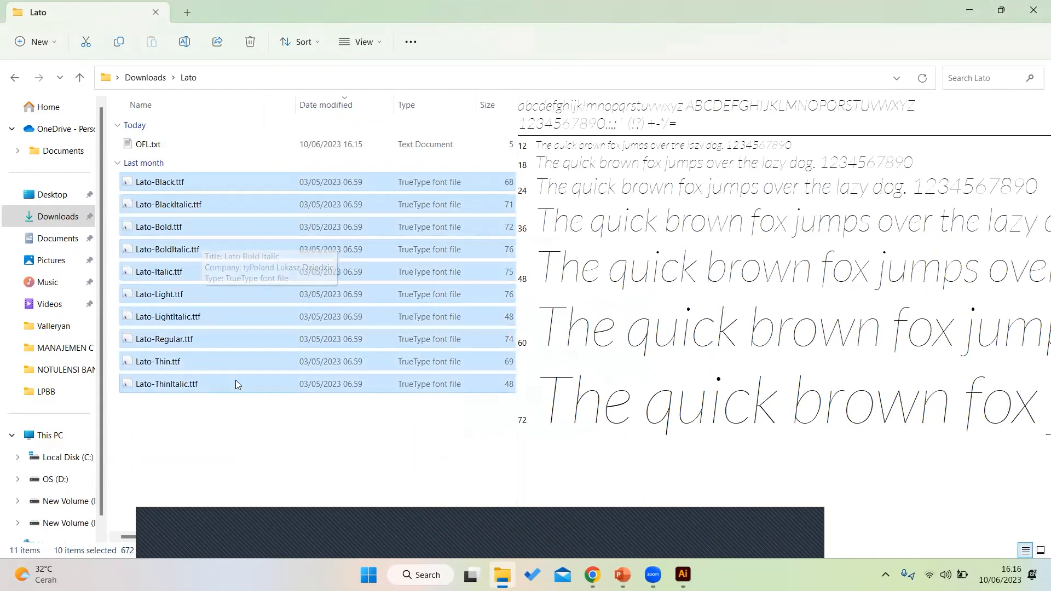
right_click(181, 322)
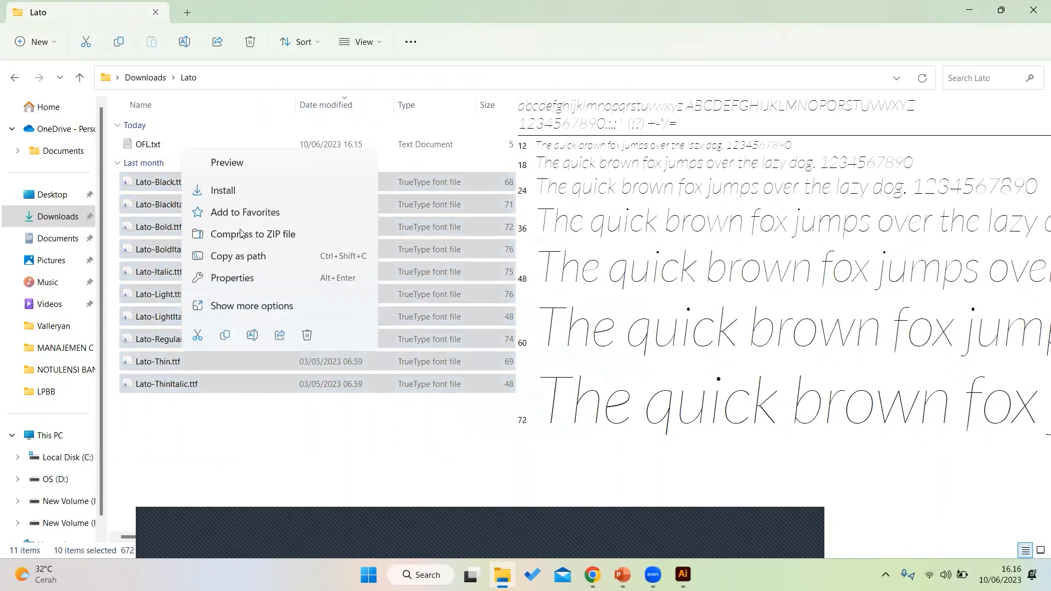
left_click(245, 191)
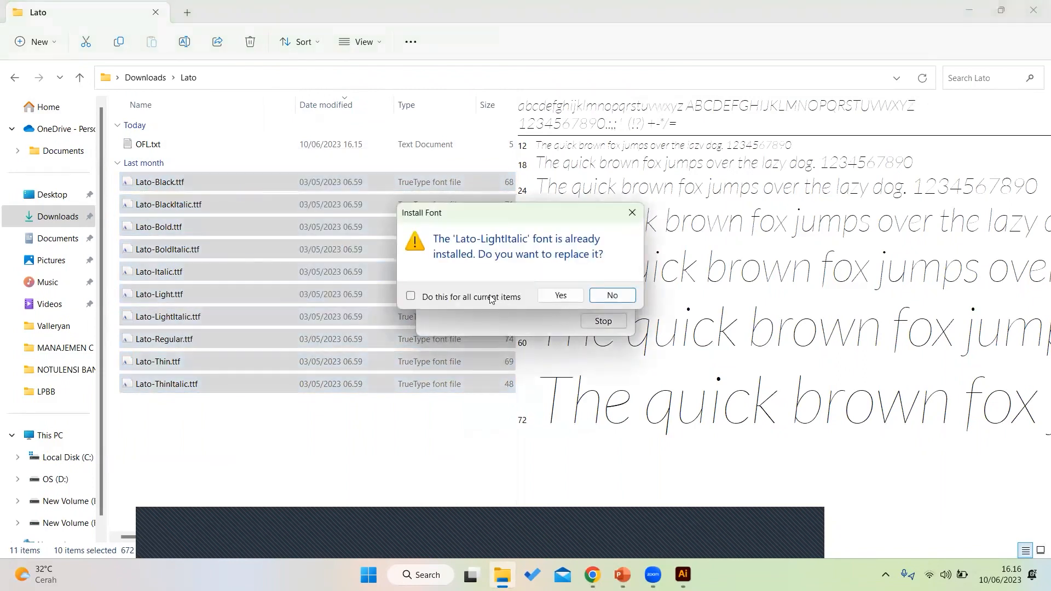
left_click(561, 296)
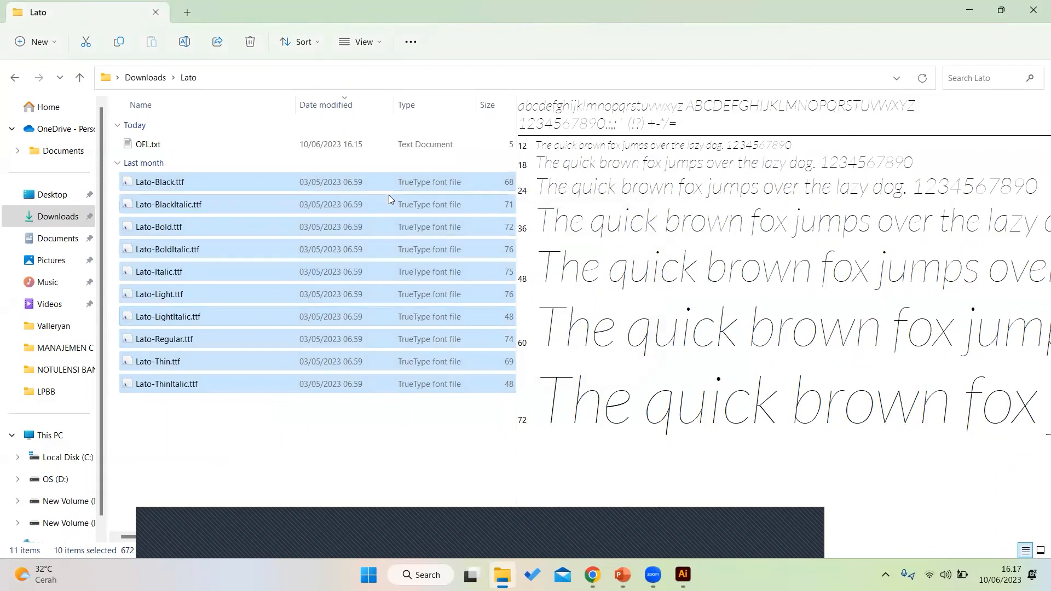
Switch to Illustrator and open Find Font from the missing fonts warning, placing the dialog beside the cover
left_click(683, 574)
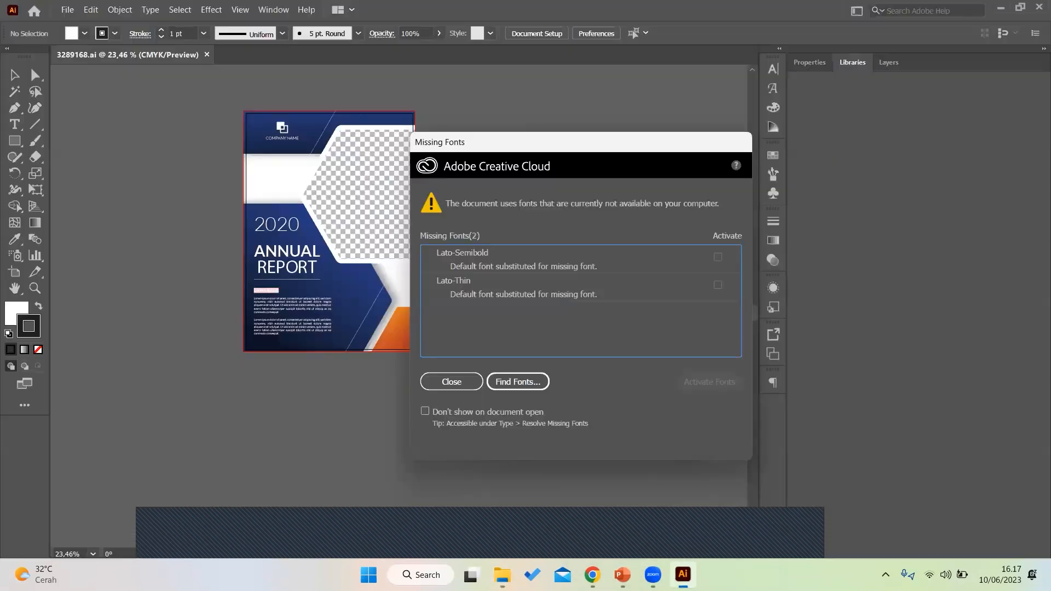
left_click_drag(569, 143, 353, 112)
left_click(318, 350)
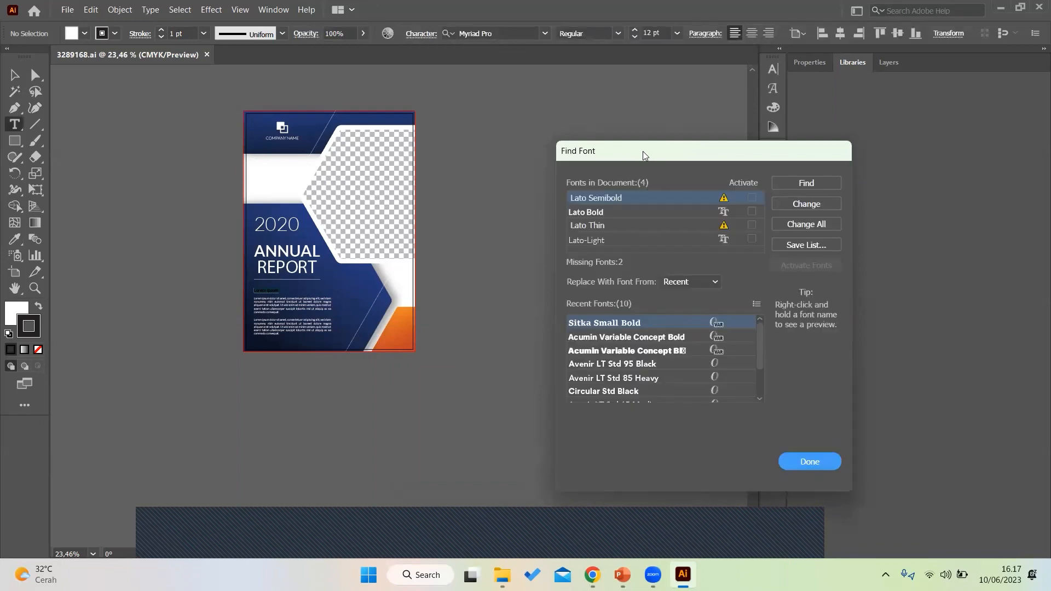
left_click_drag(642, 151, 498, 120)
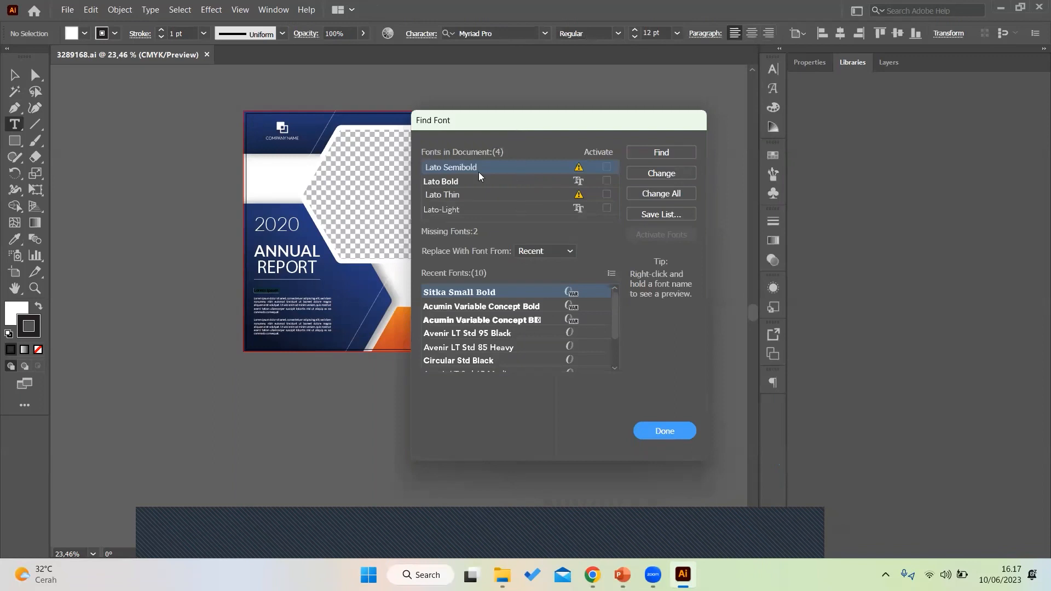
Set the Find Font replacement source to System fonts
left_click(559, 255)
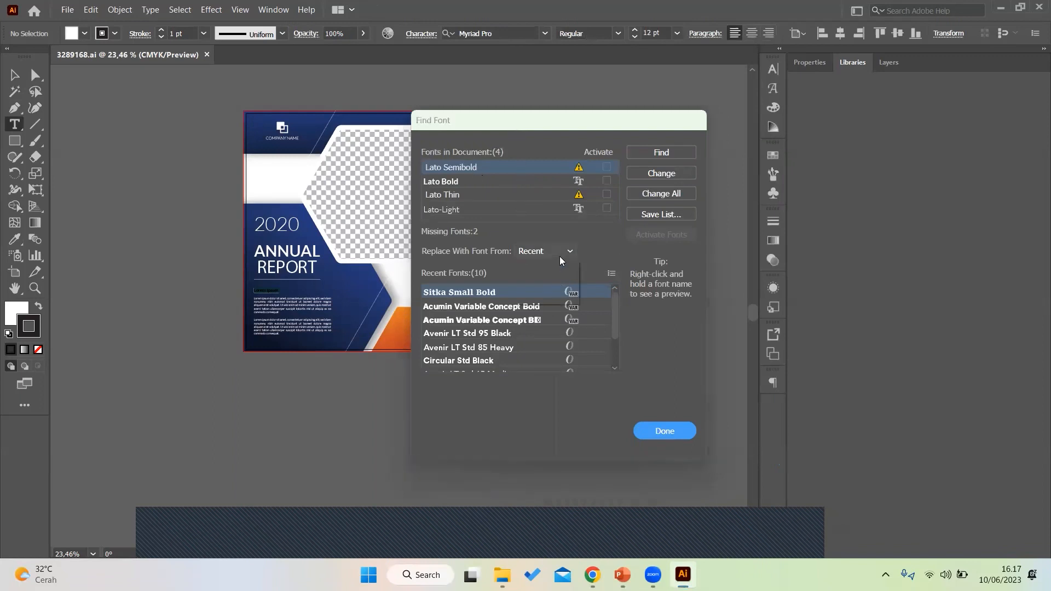
left_click(561, 257)
left_click_drag(615, 322, 613, 290)
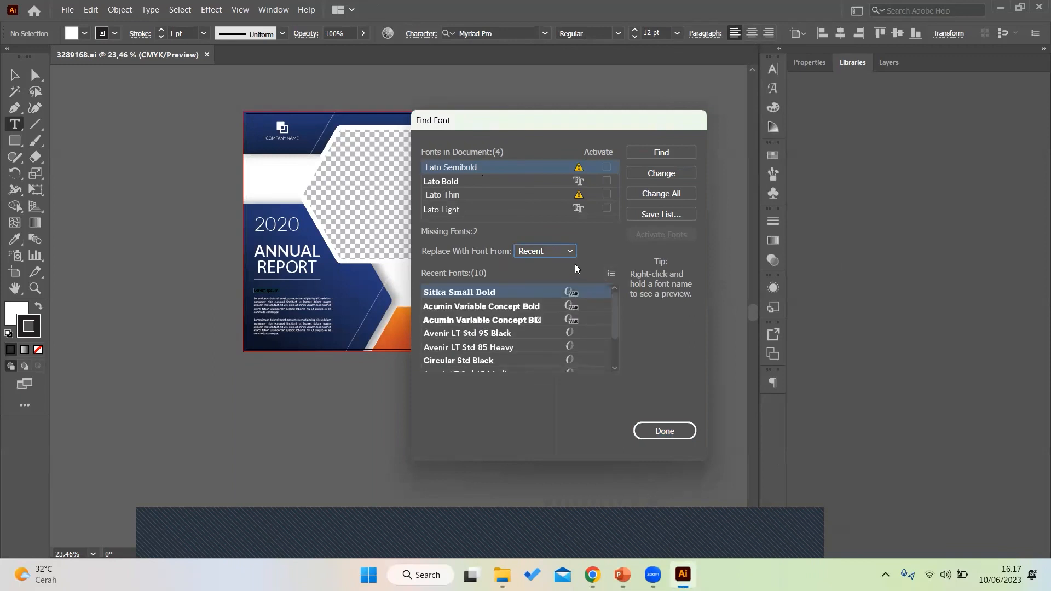
left_click(565, 253)
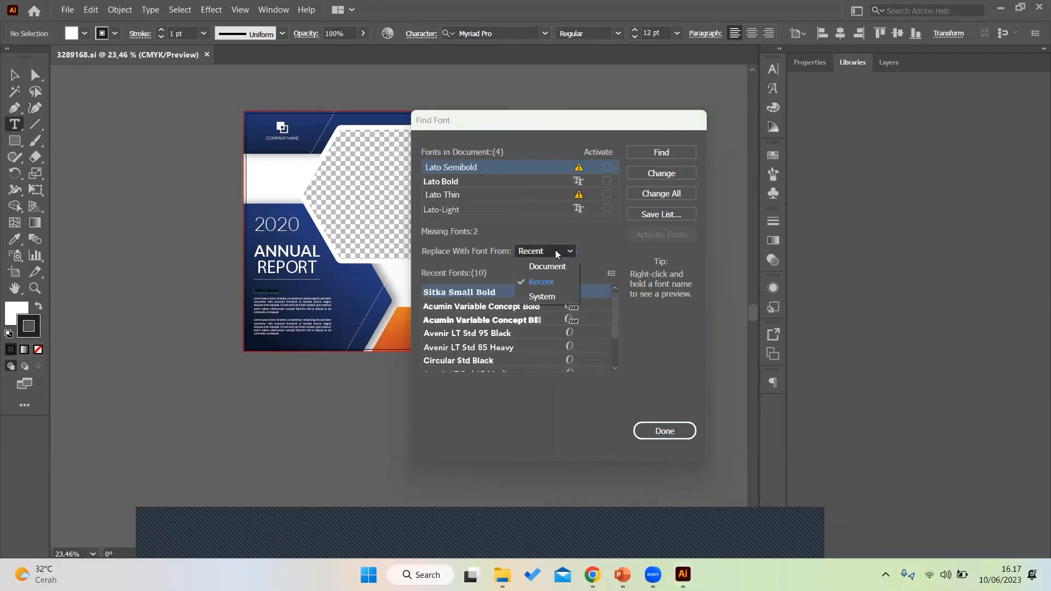
left_click(547, 267)
left_click(547, 250)
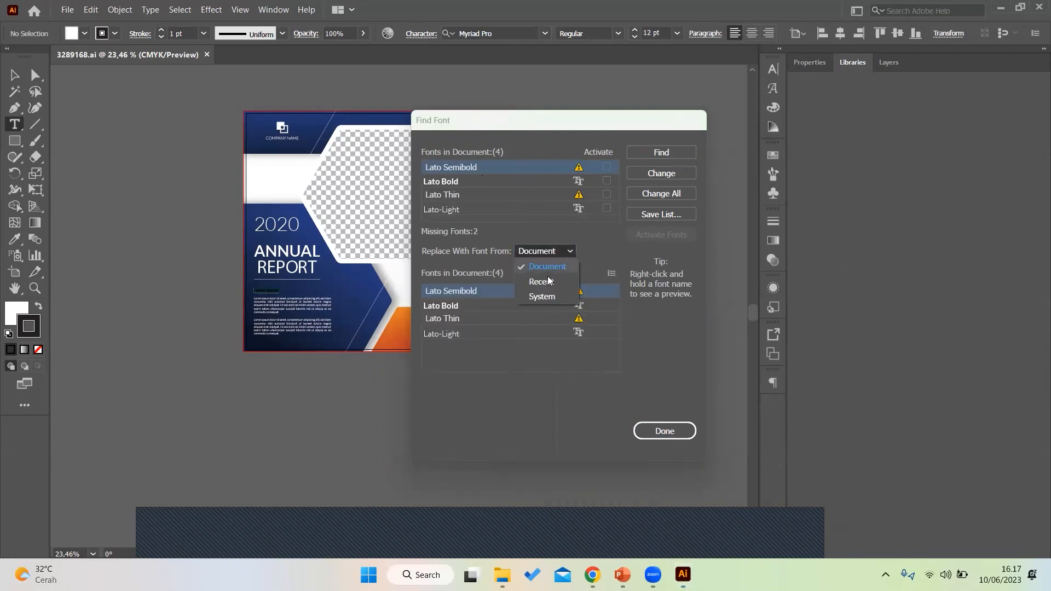
left_click(550, 297)
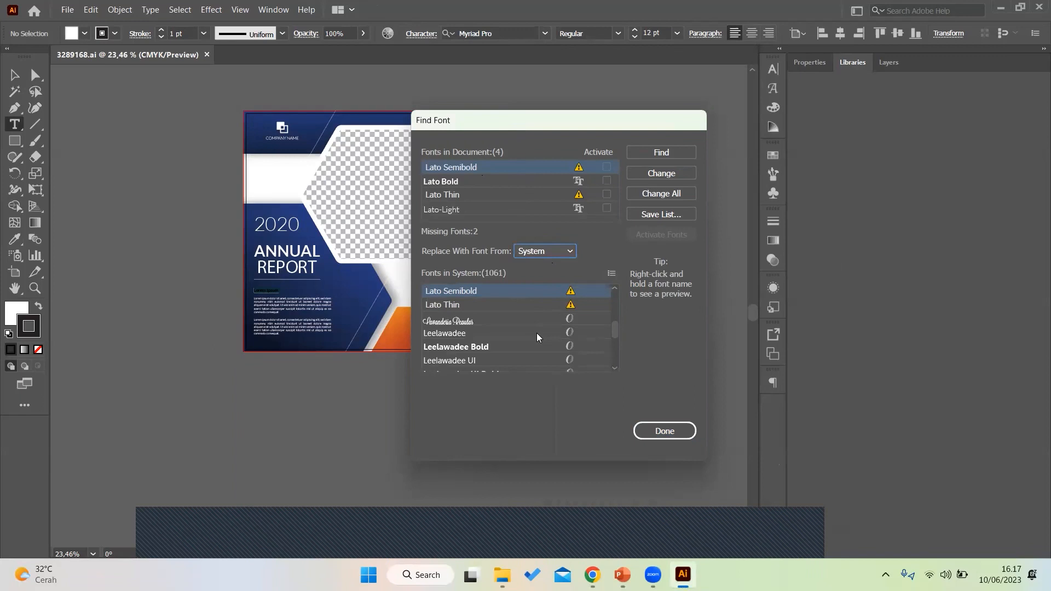
Look through the Lato variants in the system font list for suitable replacements
scroll(537, 332, "up", 1)
left_click(530, 306)
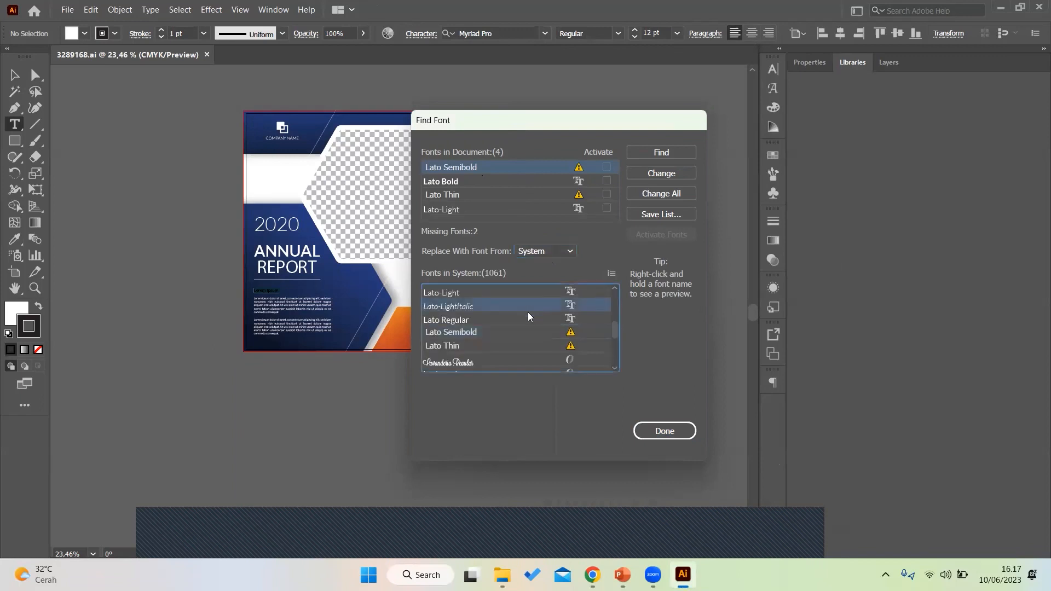
scroll(529, 317, "up", 1)
scroll(528, 318, "up", 3)
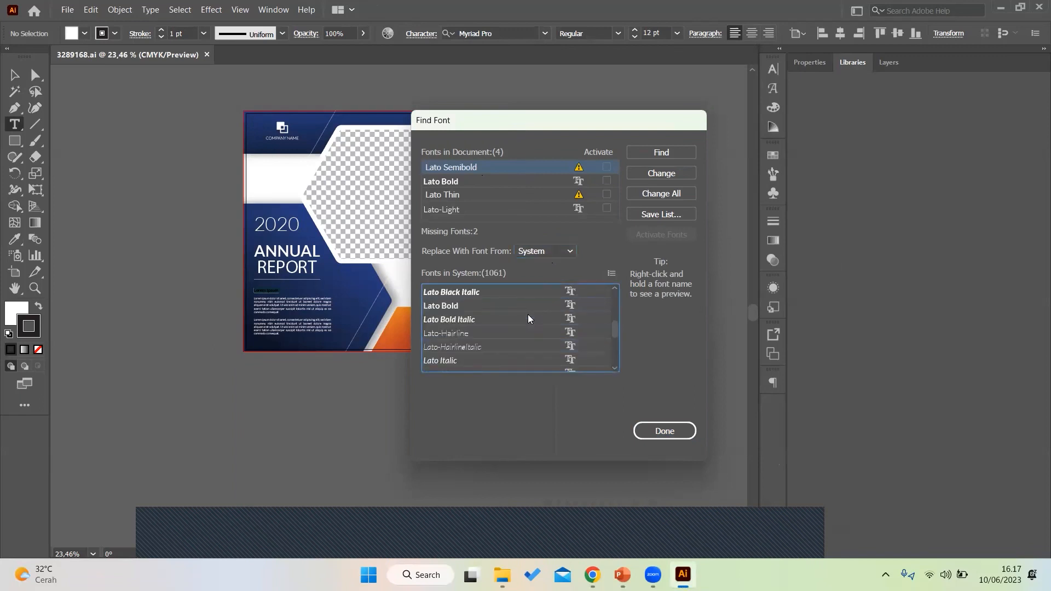
scroll(528, 315, "down", 6)
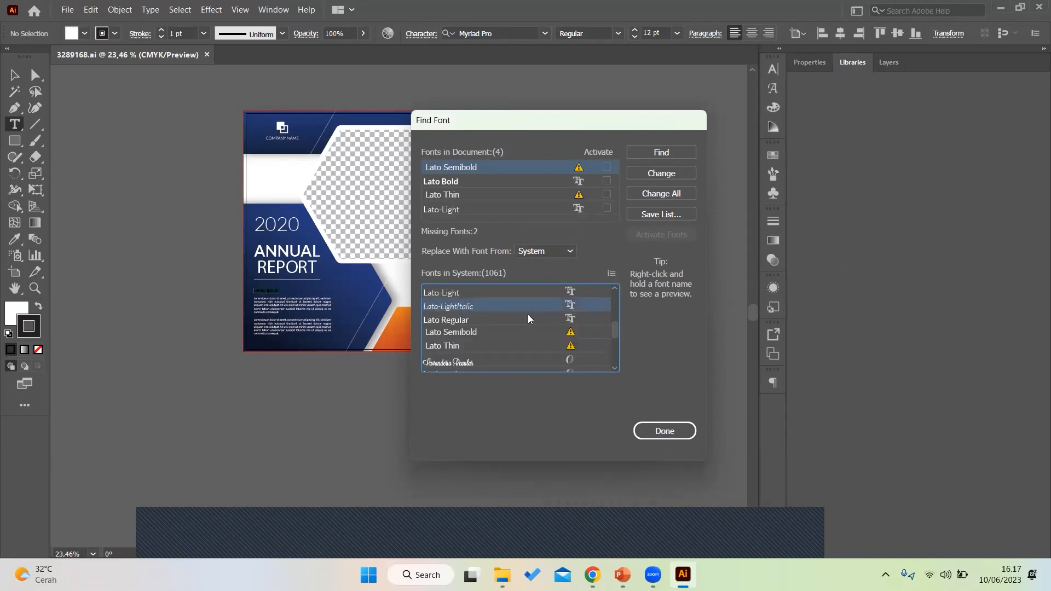
scroll(529, 325, "up", 6)
scroll(519, 318, "up", 1)
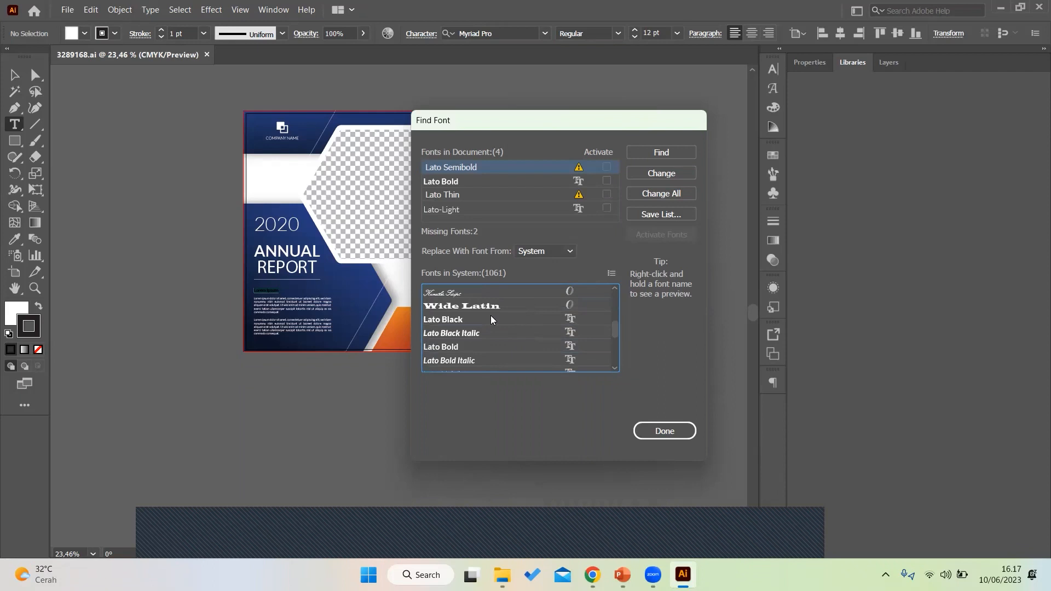
left_click(482, 318)
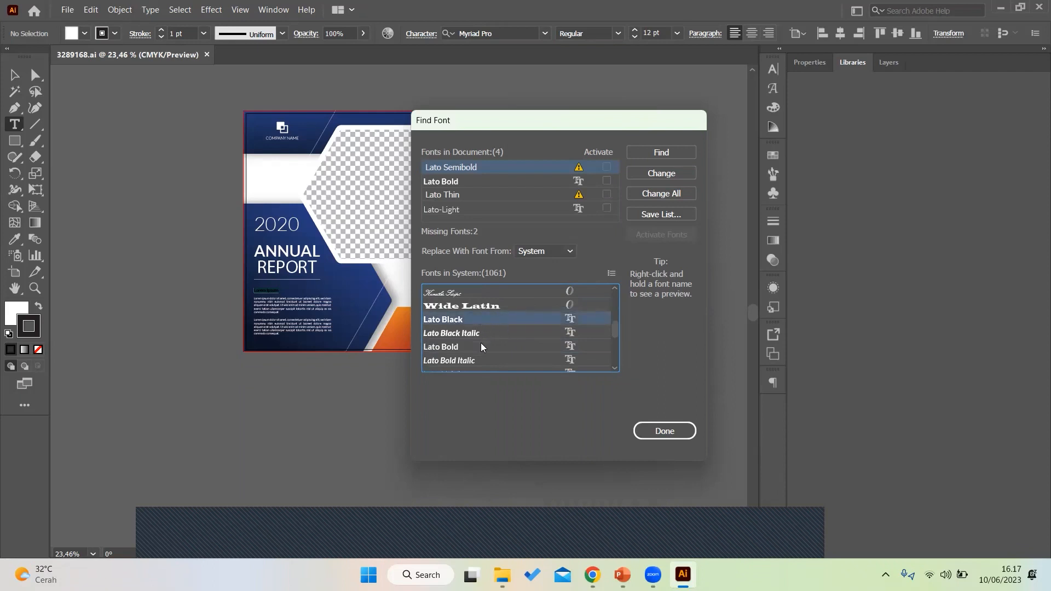
scroll(479, 344, "down", 4)
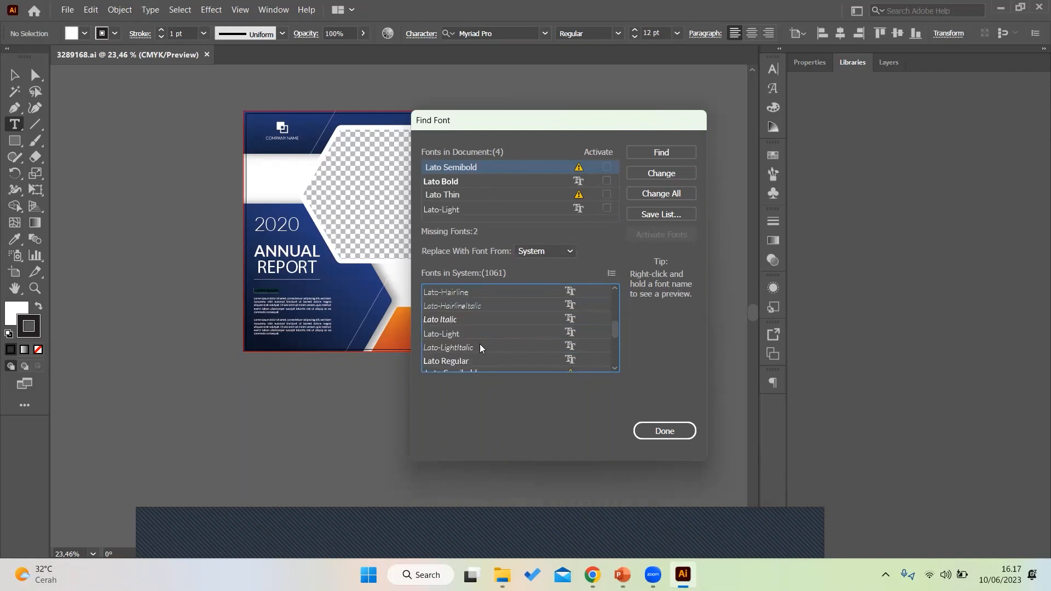
Replace the missing Lato Semibold with Lato Regular
left_click(477, 168)
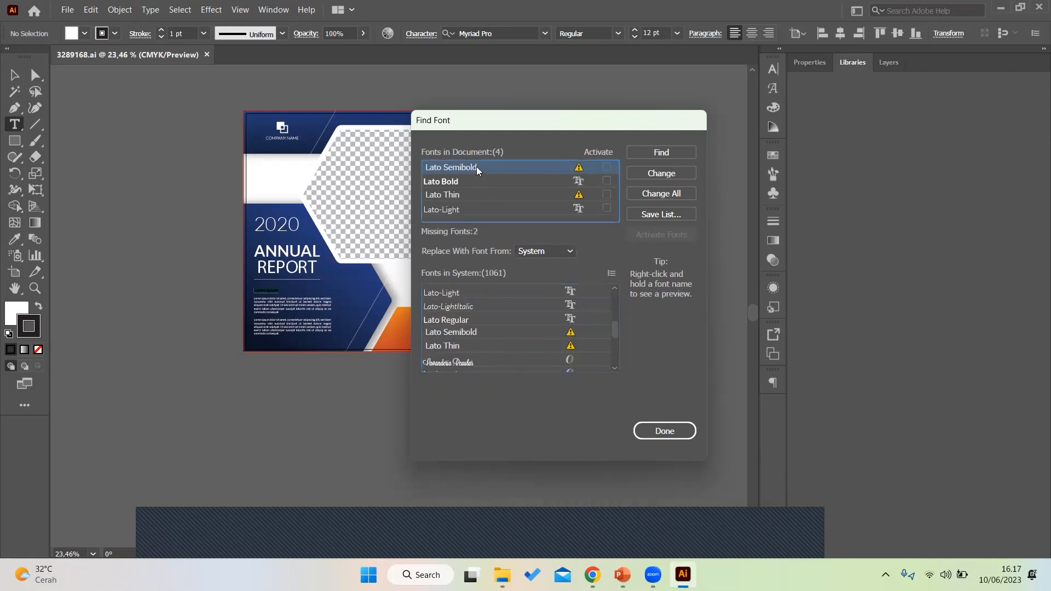
left_click(466, 318)
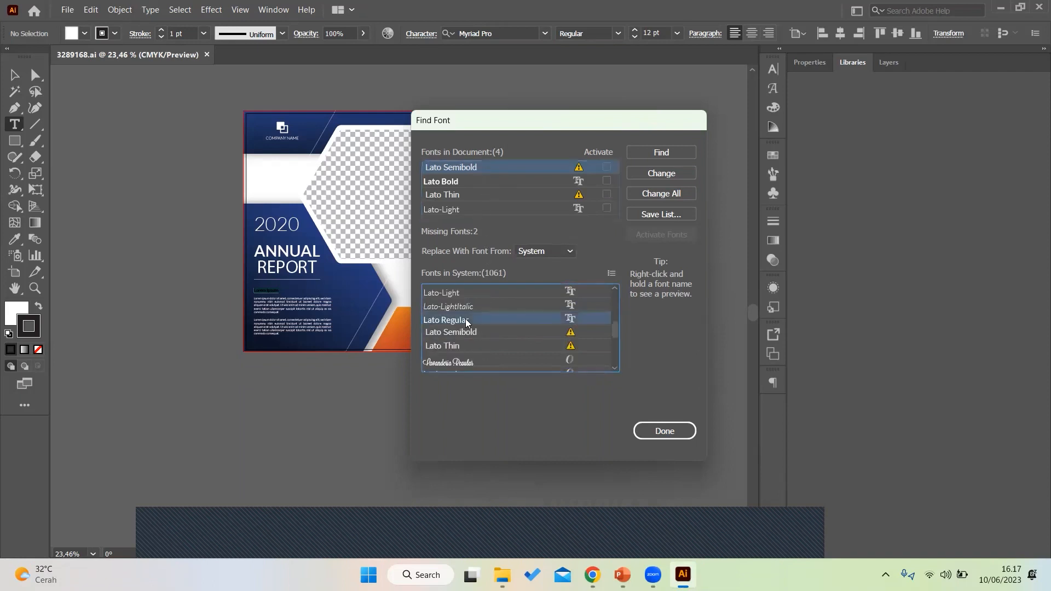
double_click(465, 319)
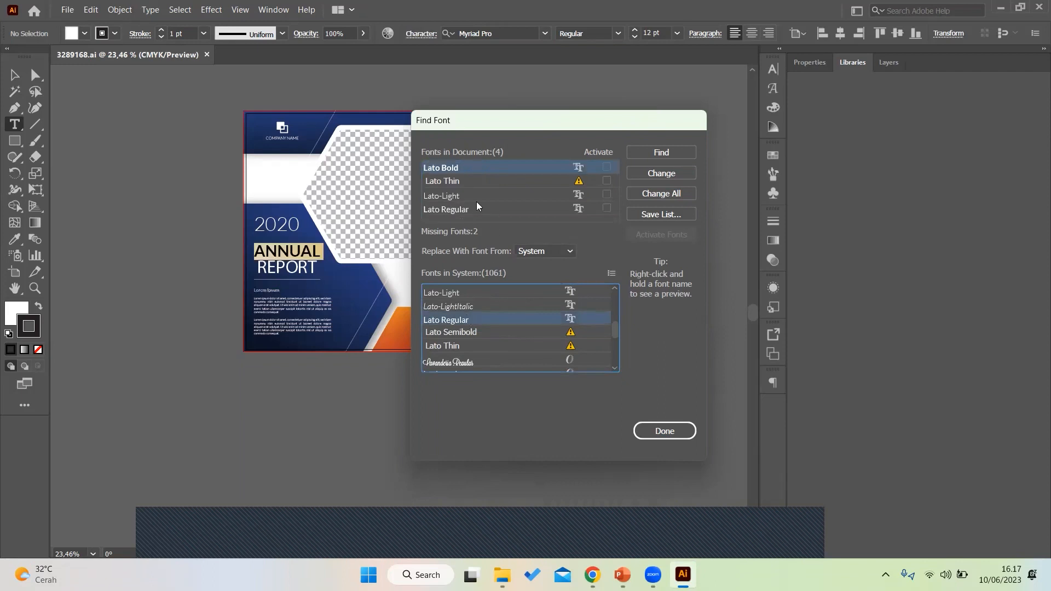
Replace the missing Lato Thin with Lato-Light and finish the font replacement
left_click(465, 182)
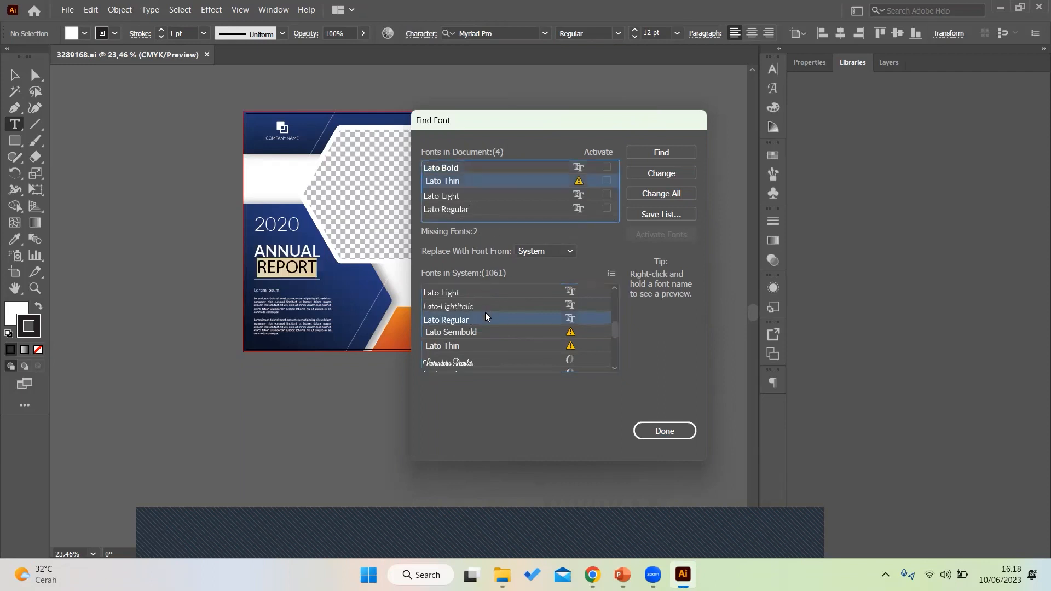
scroll(480, 333, "up", 1)
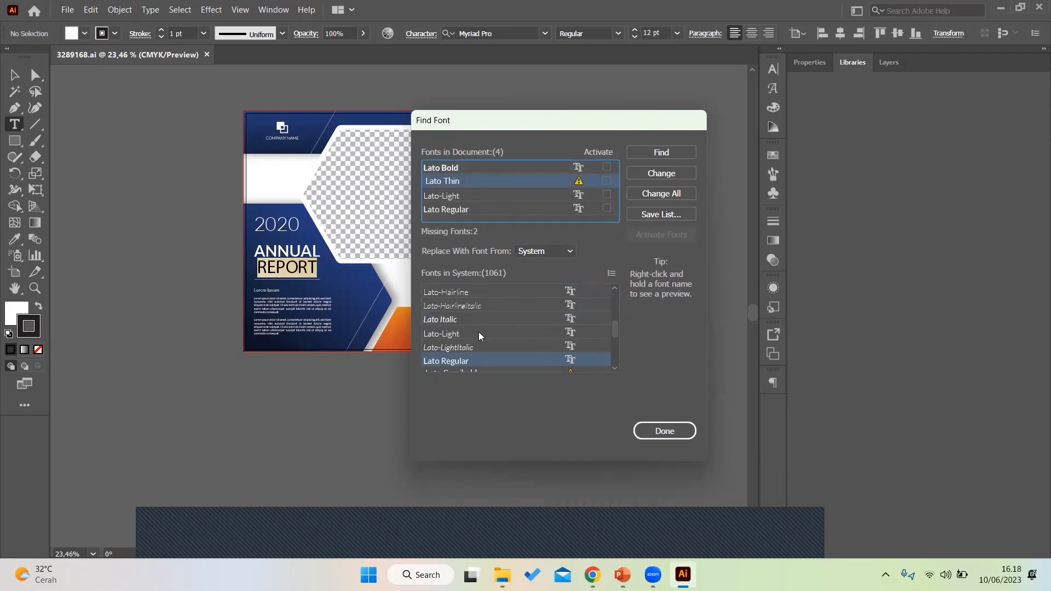
double_click(475, 333)
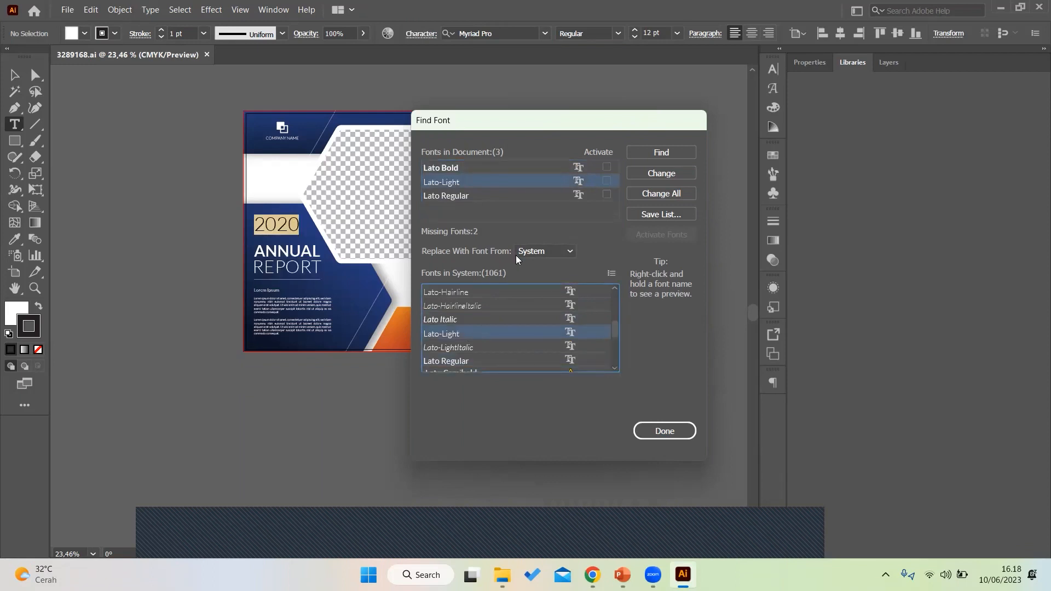
left_click(651, 429)
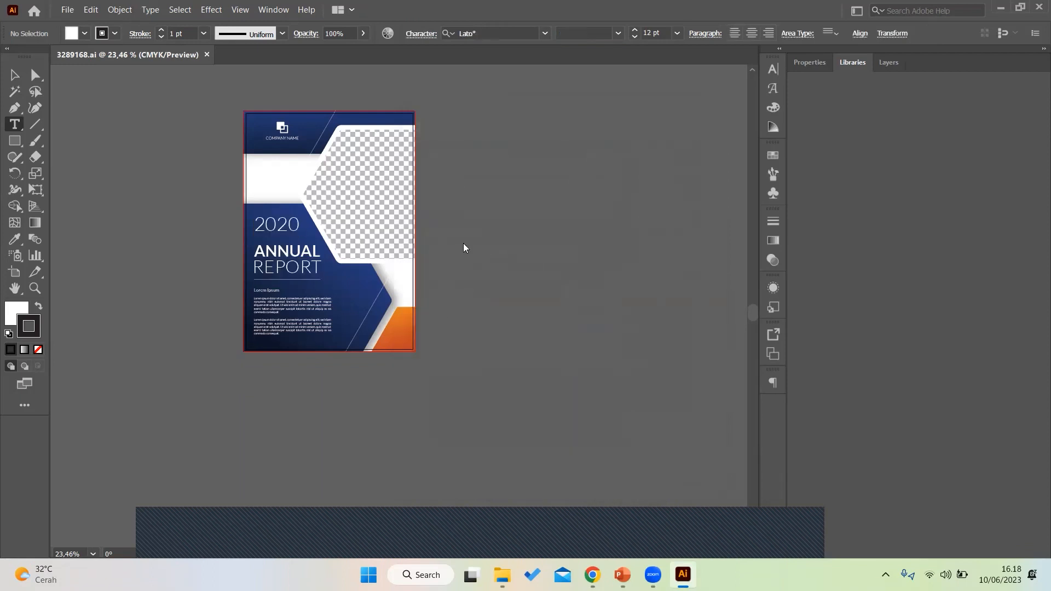
Select all the cover text, change to the Selection tool and clear the selection
key("ctrl+a")
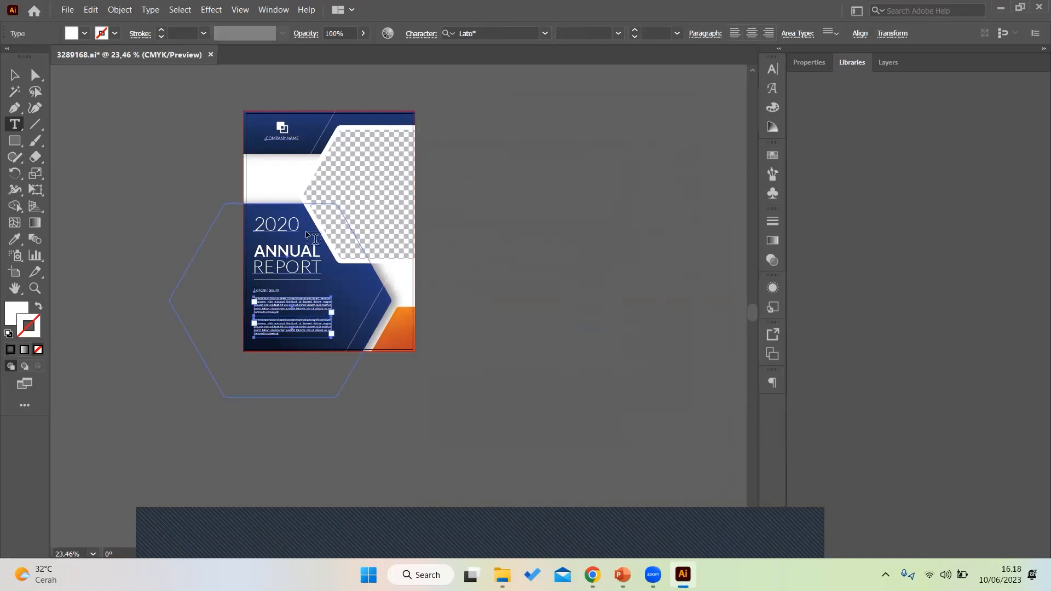
key("v")
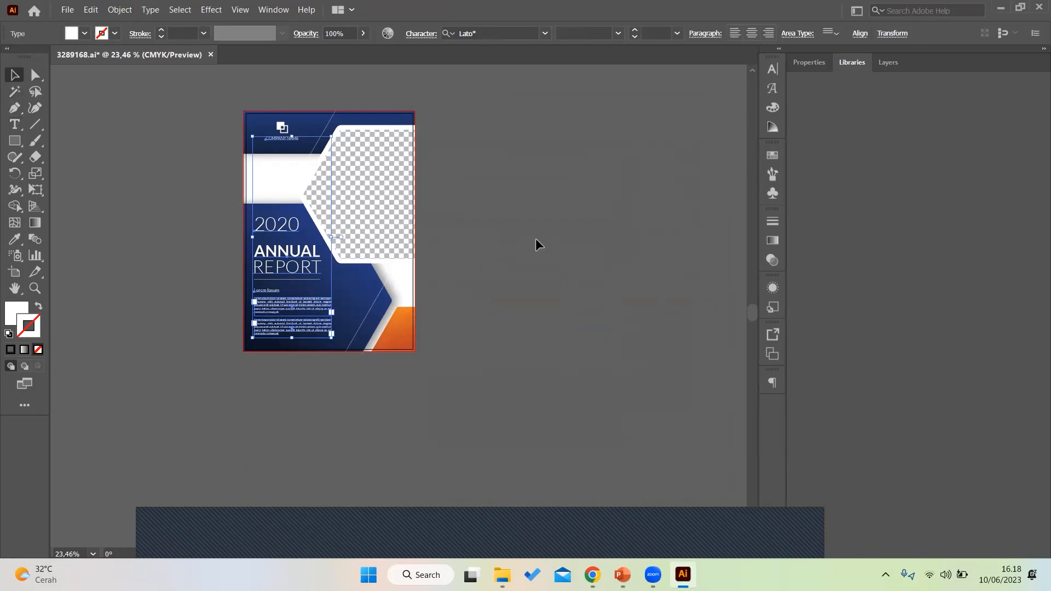
left_click(536, 242)
Display the cover in Trim View so only the artwork inside the artboard shows
scroll(344, 237, "up", 1)
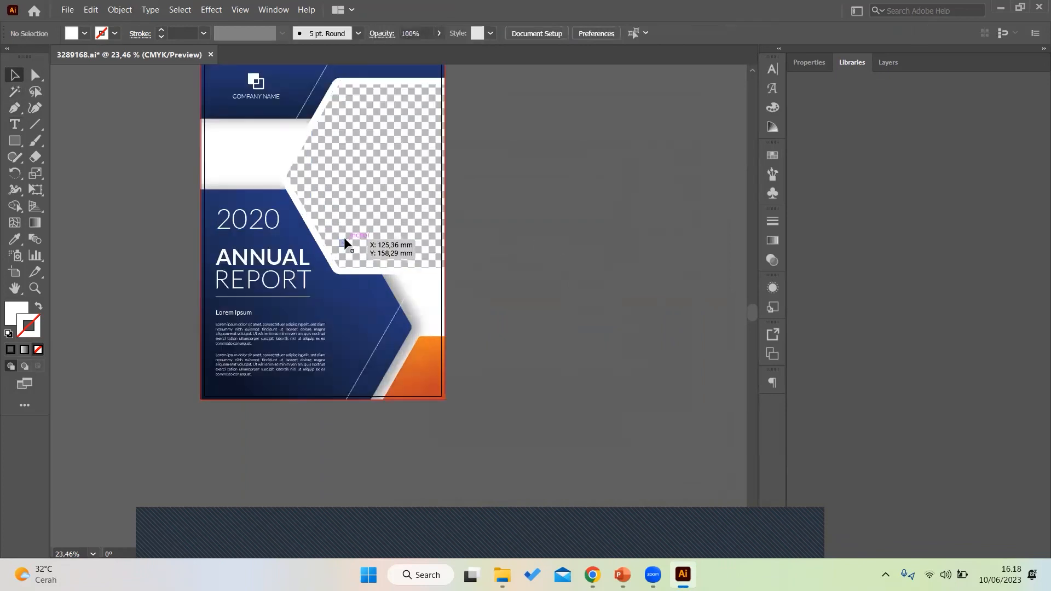
scroll(344, 237, "up", 5)
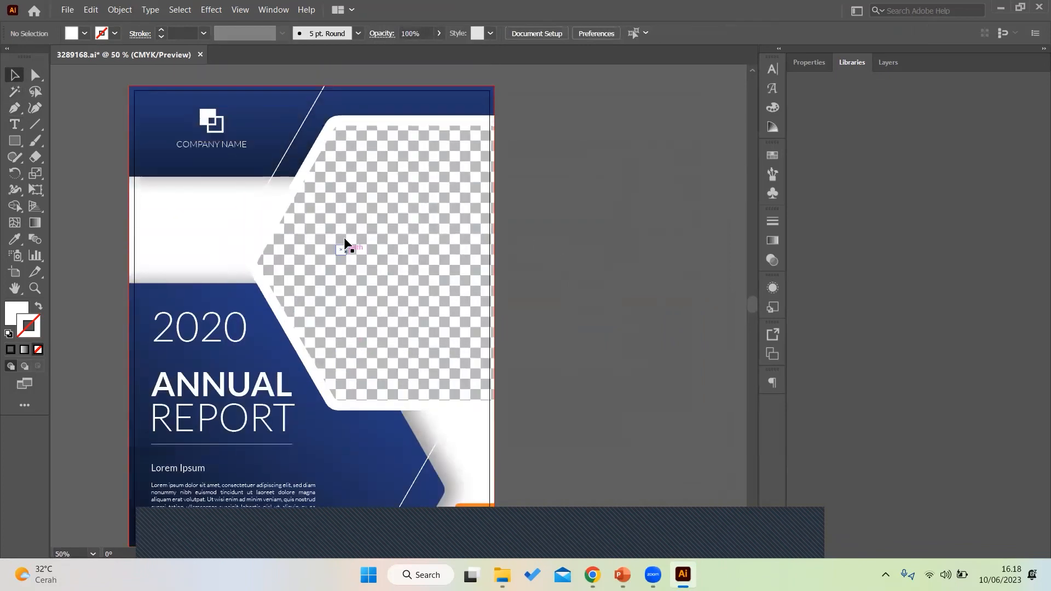
scroll(344, 238, "up", 4)
scroll(320, 179, "left", 12)
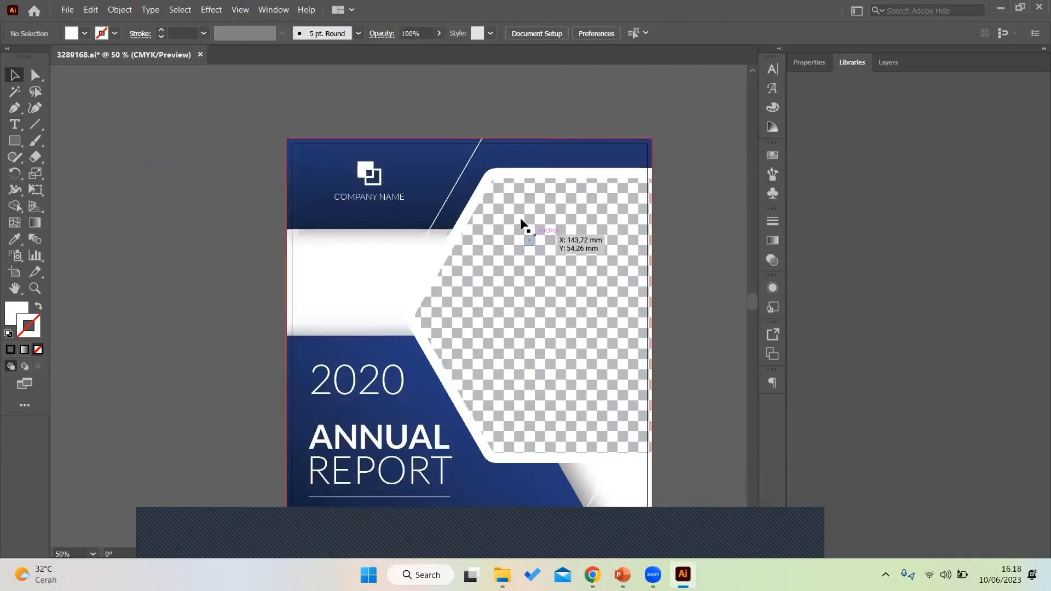
scroll(448, 155, "down", 3)
left_click(240, 9)
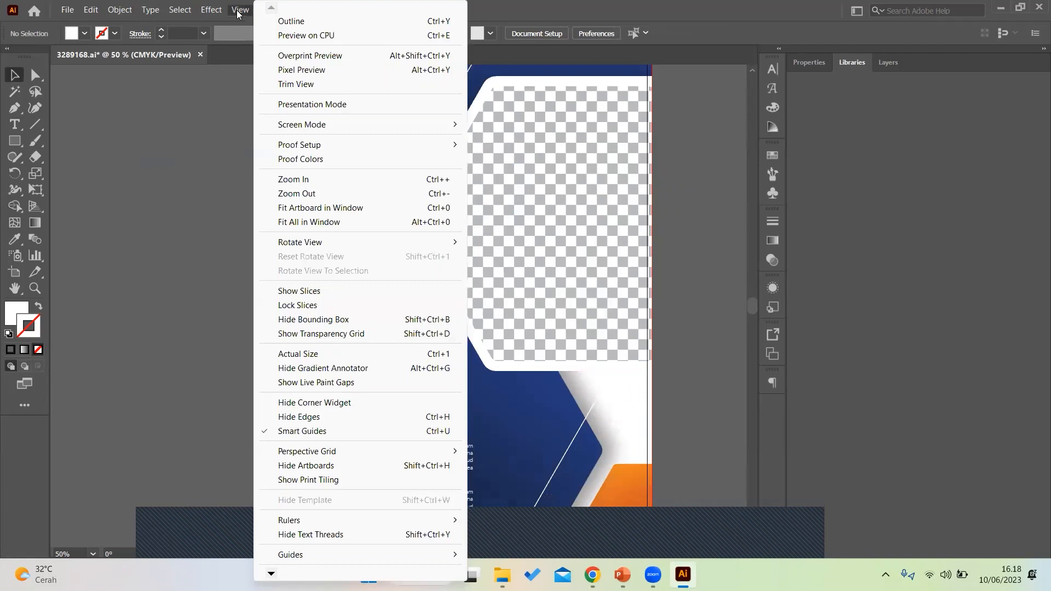
left_click(296, 85)
scroll(554, 210, "up", 2)
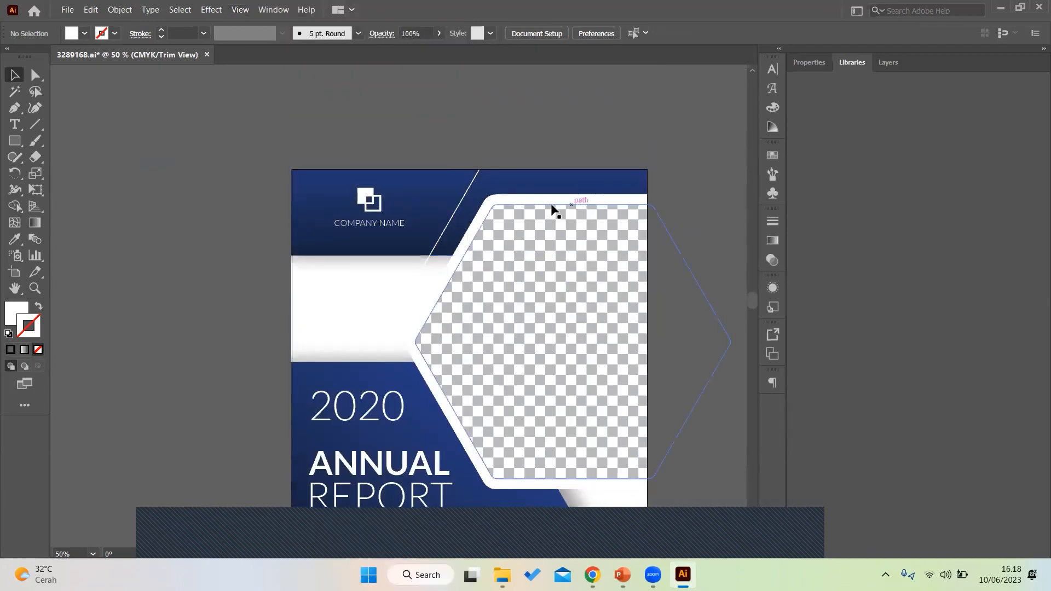
scroll(480, 214, "up", 2)
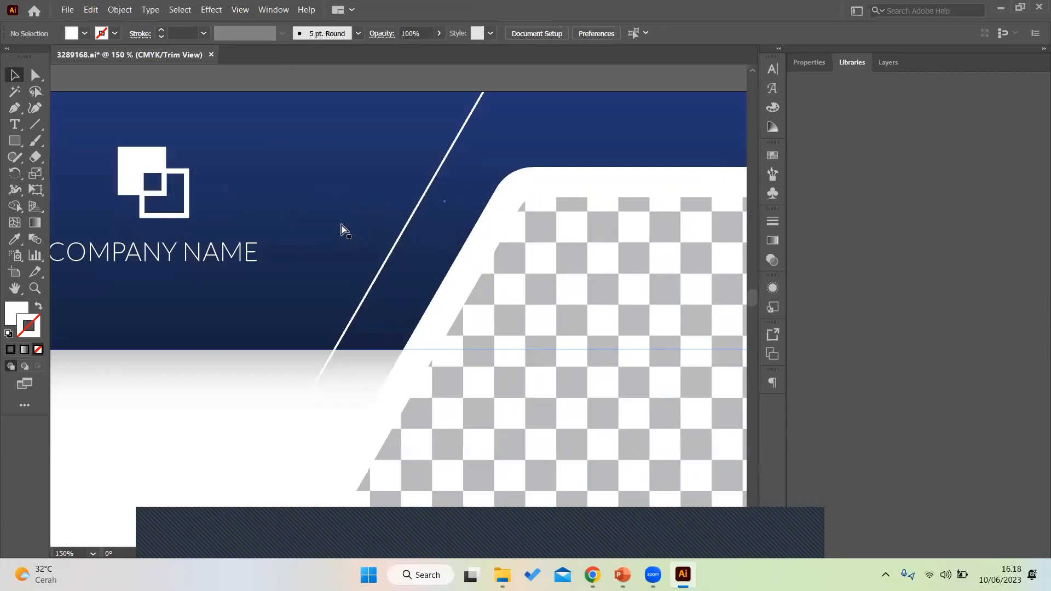
scroll(341, 229, "left", 3)
scroll(286, 185, "left", 3)
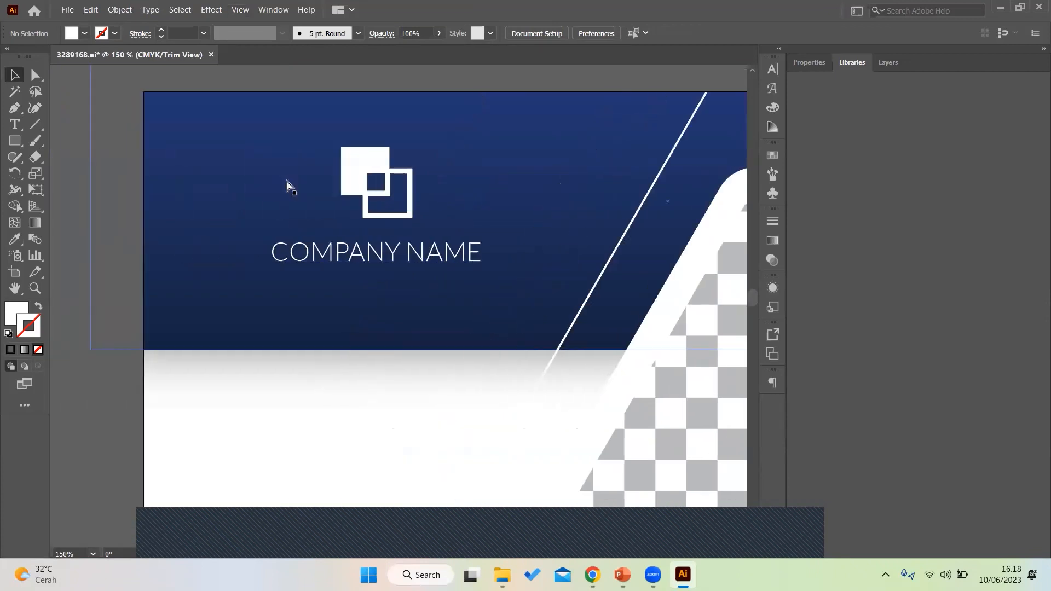
left_click(376, 165)
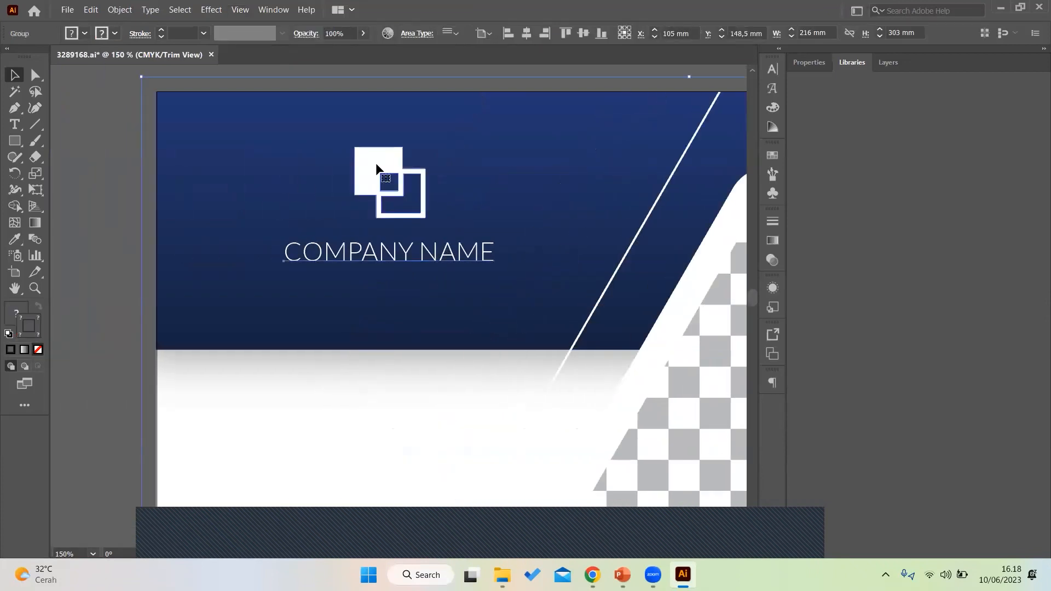
right_click(411, 254)
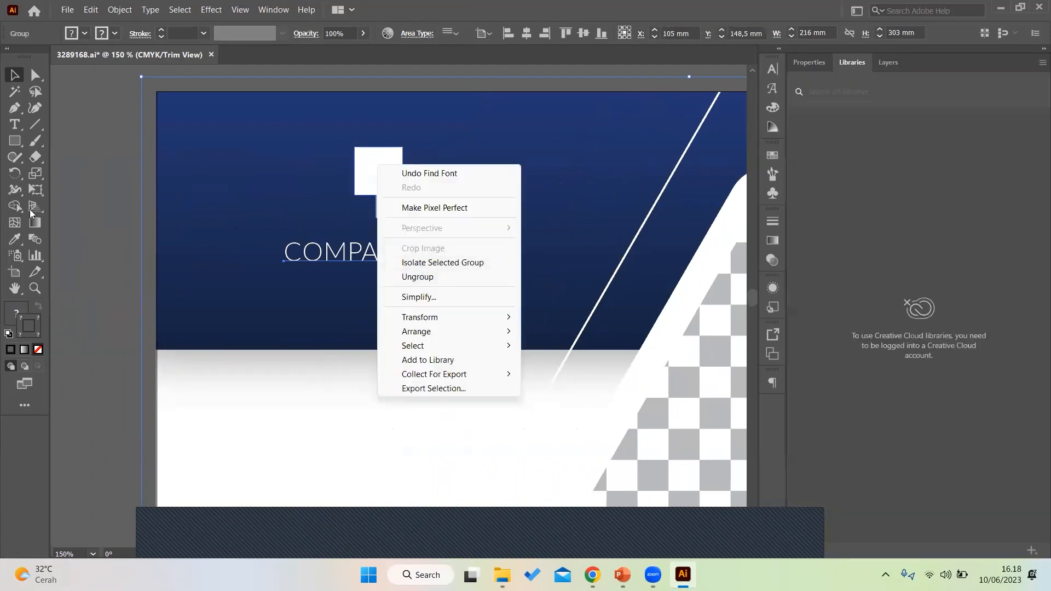
left_click(107, 235)
left_click(108, 234)
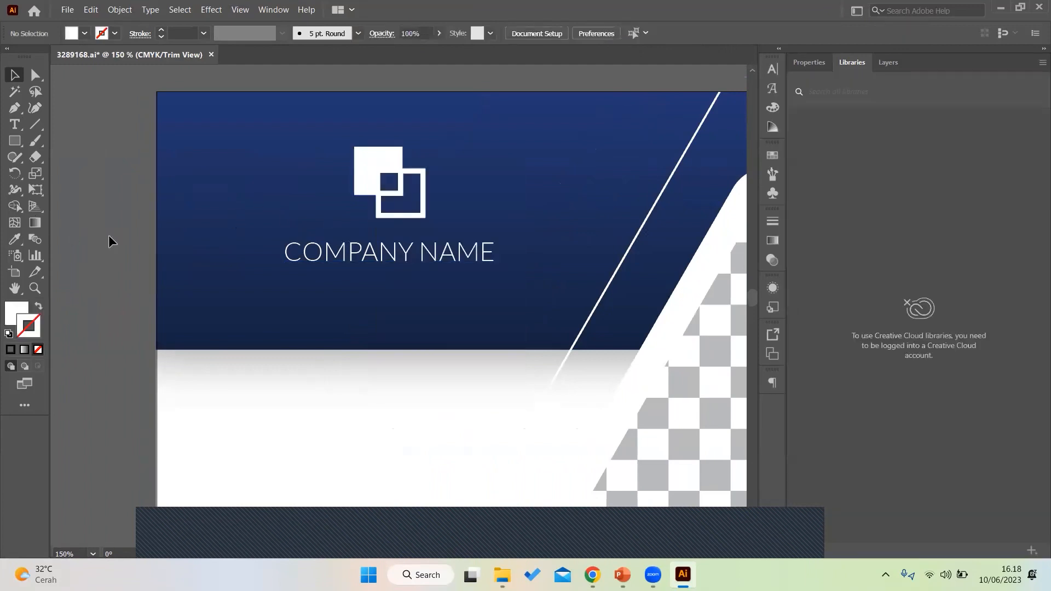
Ungroup the whole cover artwork so its elements can be edited separately, and clear the selection
left_click(226, 173)
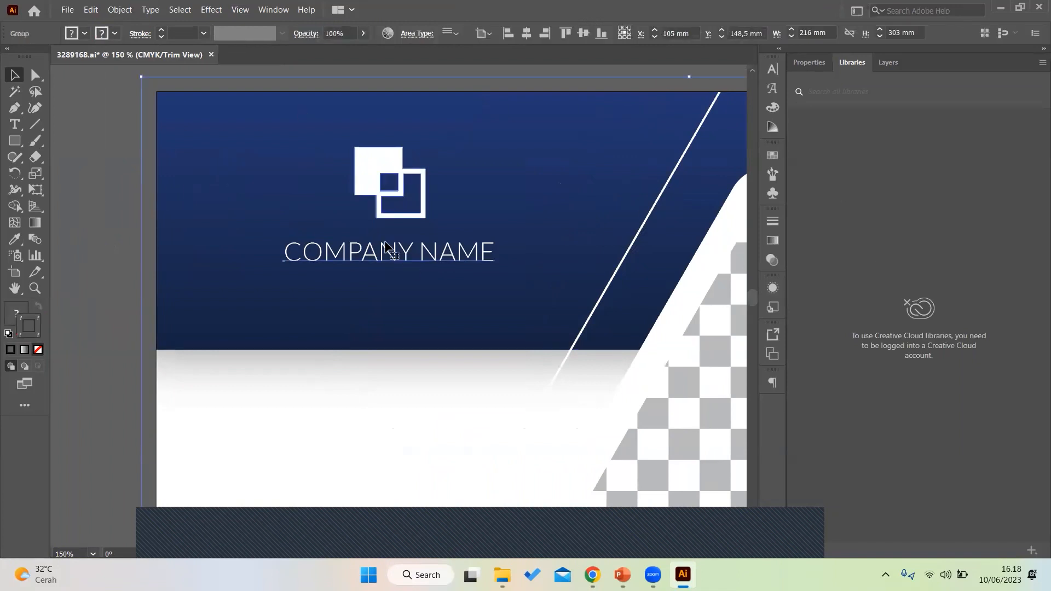
right_click(296, 186)
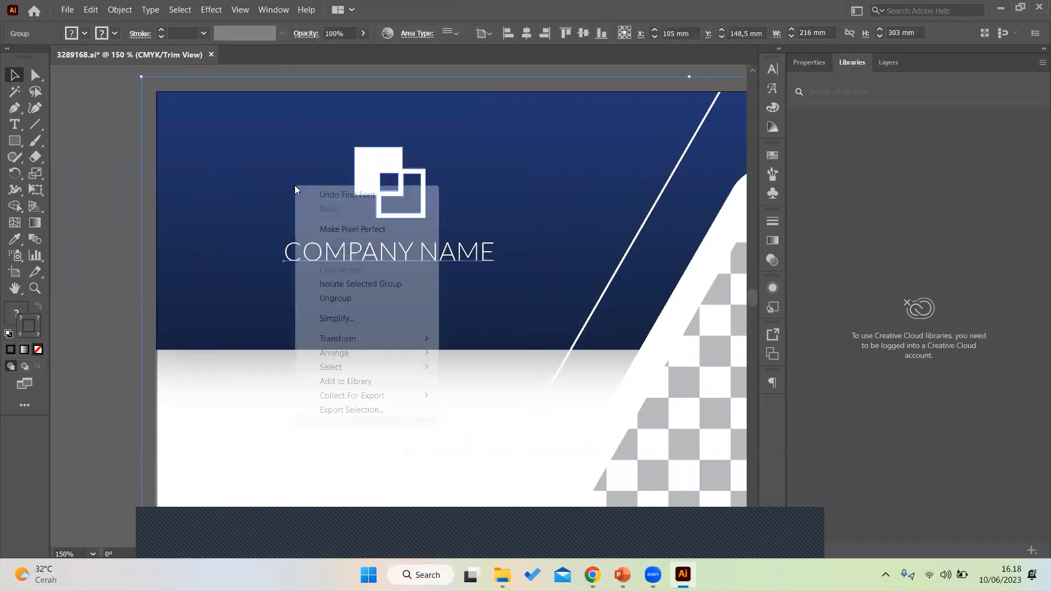
left_click(385, 298)
left_click(100, 270)
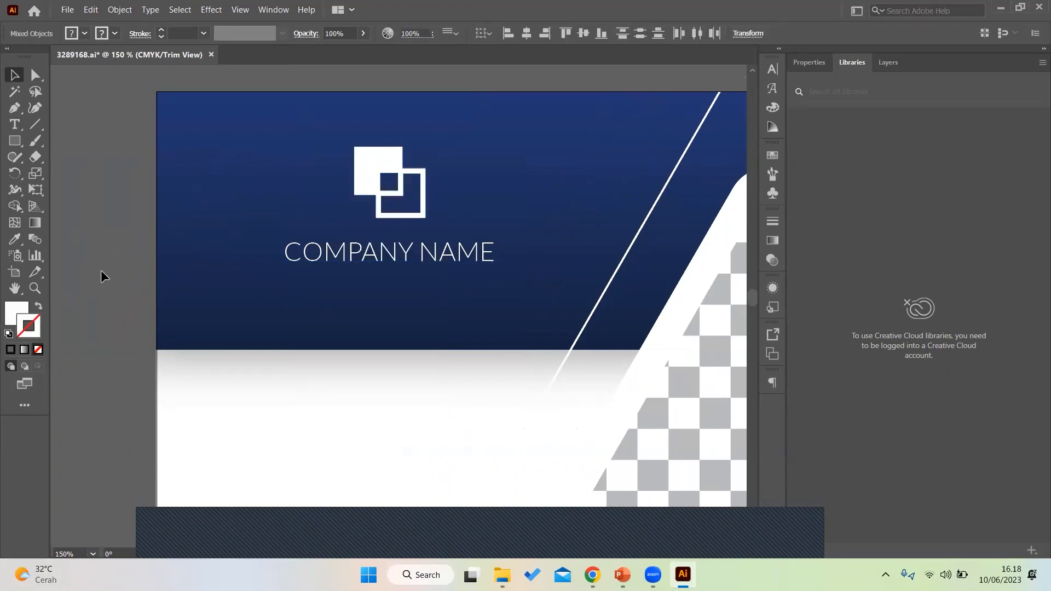
Delete the placeholder logo and COMPANY NAME group from the blue header
left_click(406, 267)
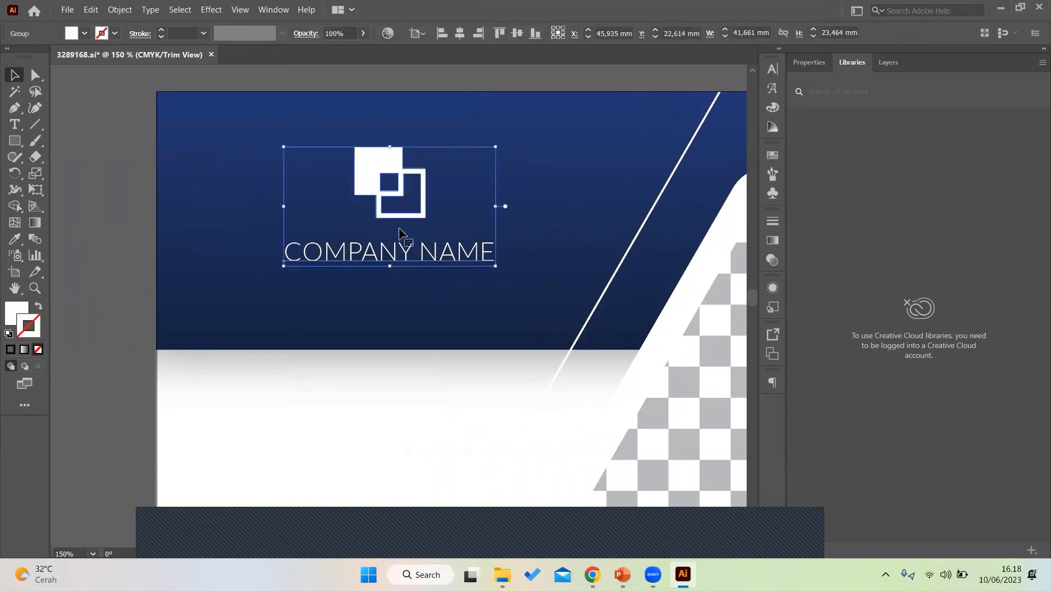
left_click_drag(370, 153, 394, 163)
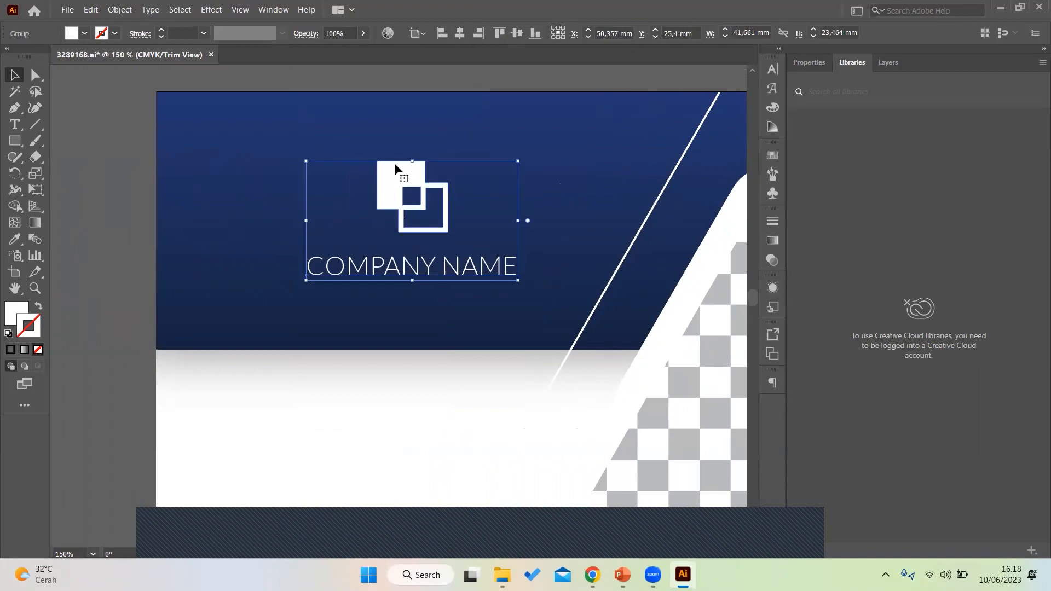
key("Delete")
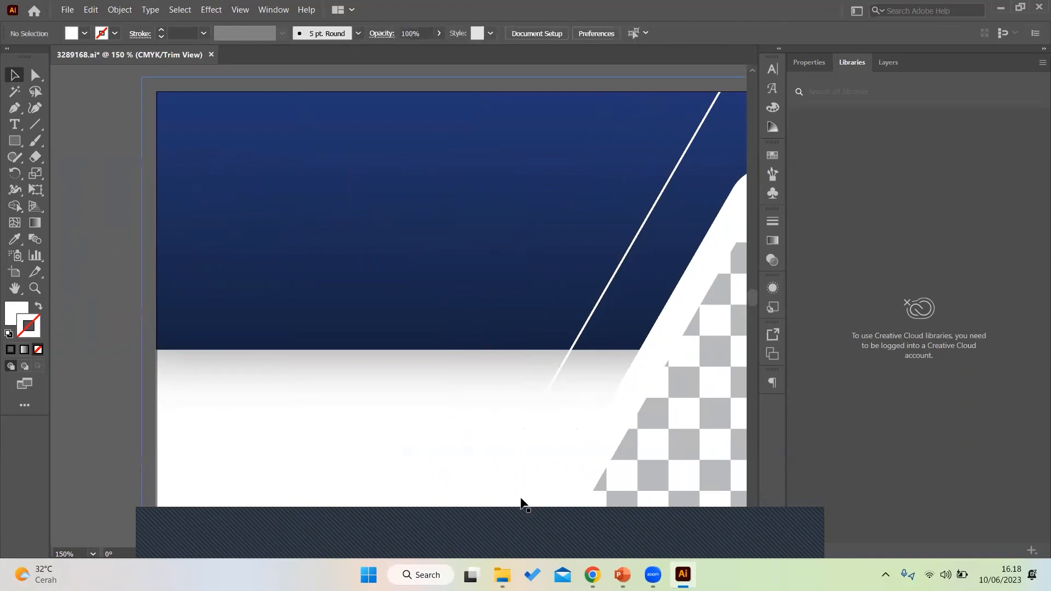
Place Universitas_Bengkulu.png from the Downloads folder into the cover document
left_click(502, 575)
left_click(66, 218)
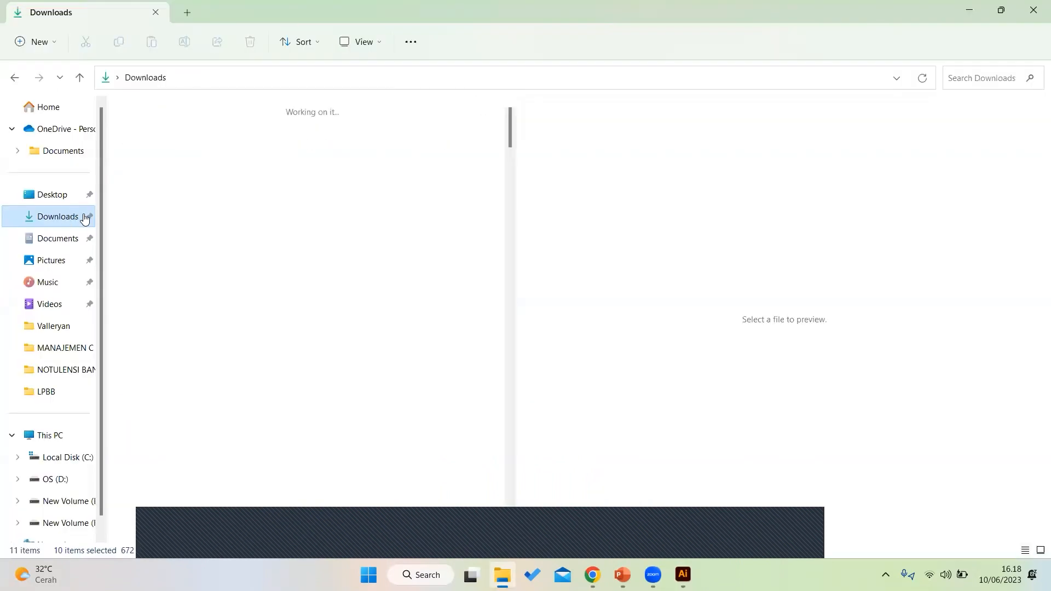
left_click(381, 217)
left_click_drag(386, 205, 477, 300)
Shrink the university emblem and position it near the outer end of the blue header
scroll(475, 299, "down", 4)
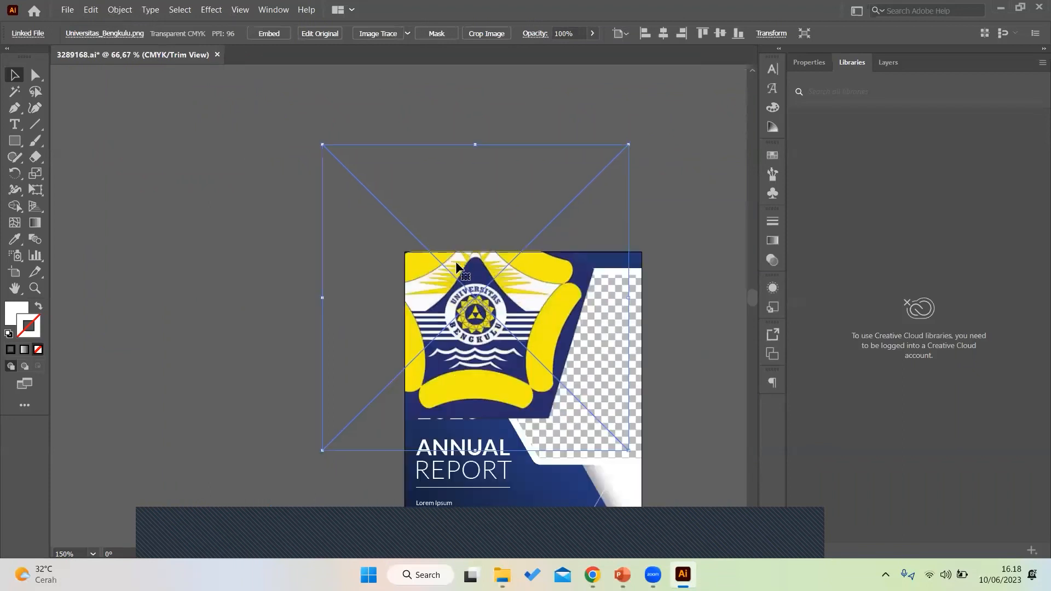
left_click_drag(327, 299, 450, 271)
scroll(428, 281, "up", 4)
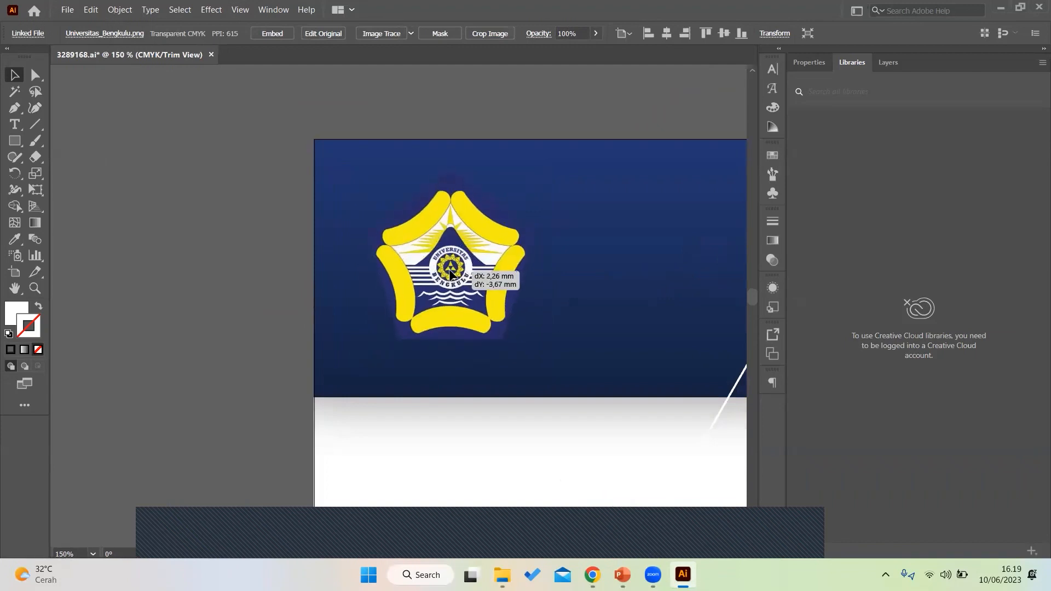
scroll(406, 273, "right", 5)
left_click_drag(315, 268, 323, 268)
left_click(502, 575)
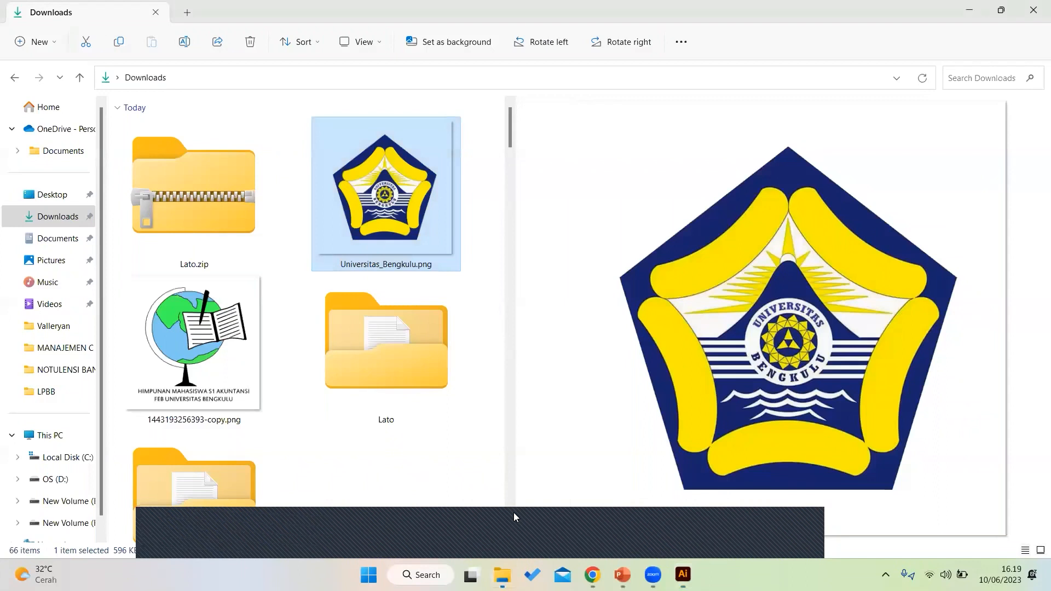
left_click_drag(197, 366, 458, 329)
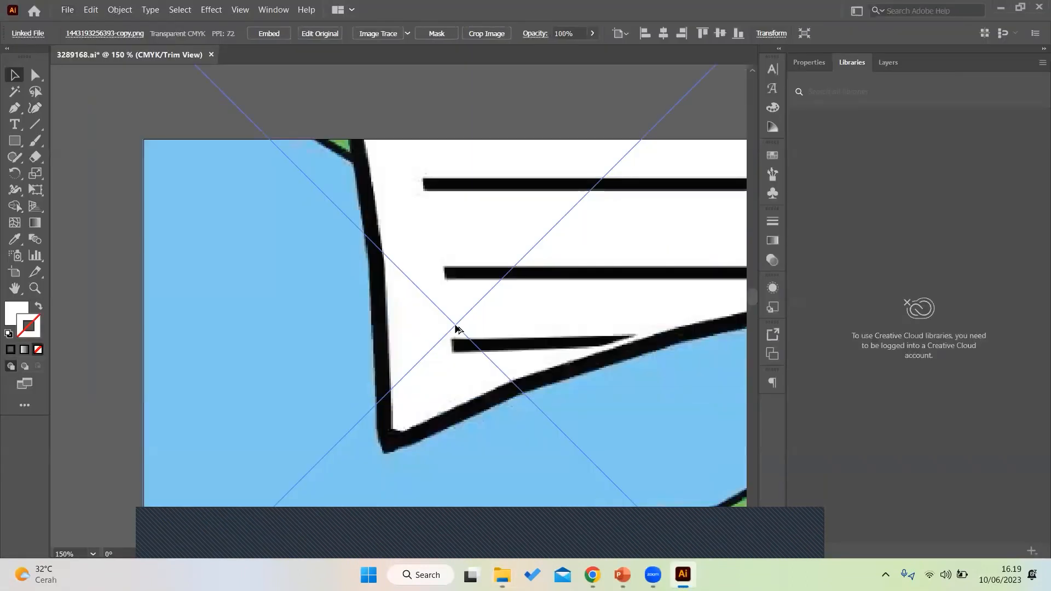
scroll(458, 330, "down", 6)
left_click_drag(327, 327, 451, 323)
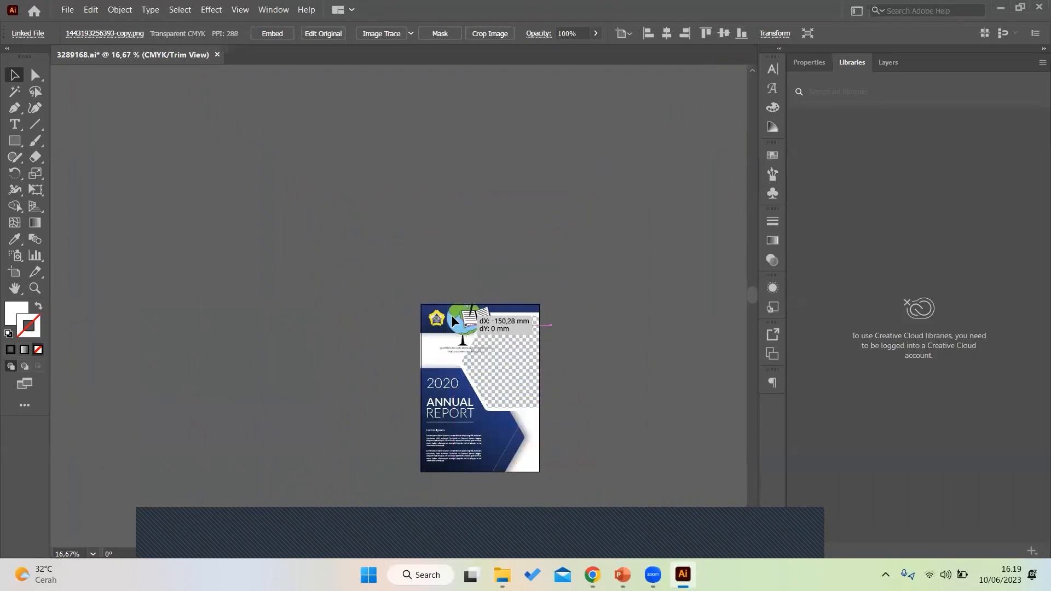
Shrink the globe-and-book logo to fit the blue header and position it beside the university emblem
scroll(452, 323, "up", 6)
left_click_drag(274, 398, 671, 383)
left_click_drag(590, 352, 440, 298)
left_click_drag(313, 325, 290, 315)
left_click(420, 341)
left_click_drag(397, 326, 450, 329)
left_click_drag(536, 311, 517, 312)
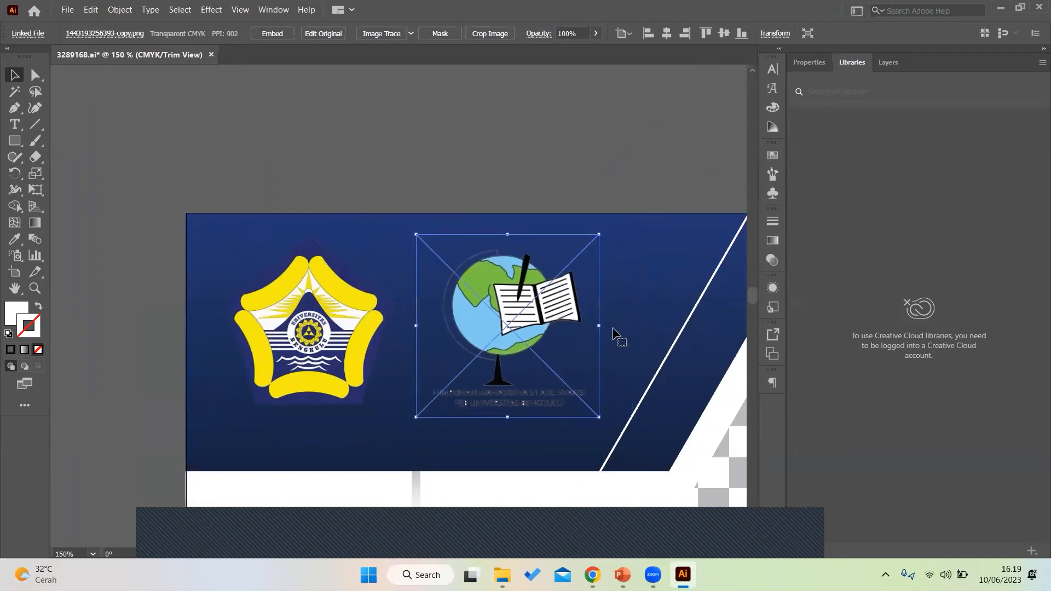
Enlarge the globe-and-book logo slightly and nudge it into place in the header
left_click(600, 327, "shift")
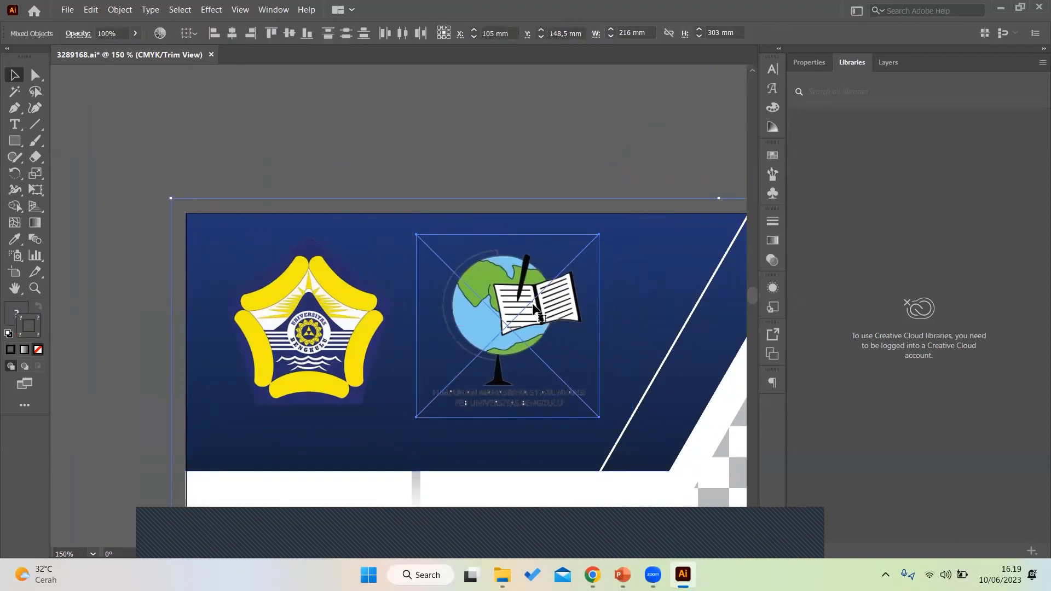
left_click(402, 150)
left_click(596, 325)
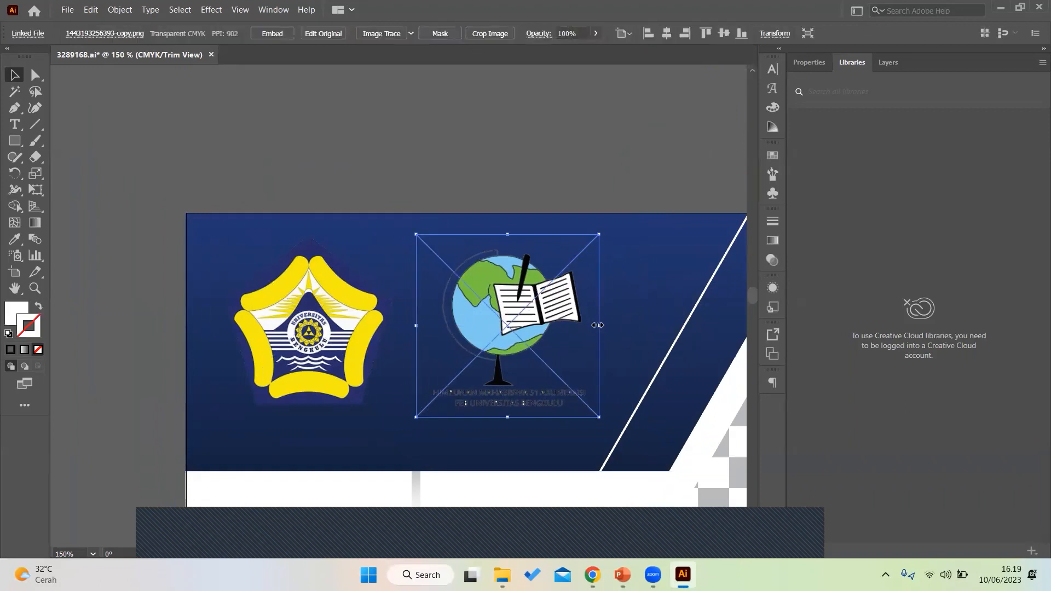
left_click_drag(600, 326, 609, 324)
left_click_drag(531, 323, 529, 321)
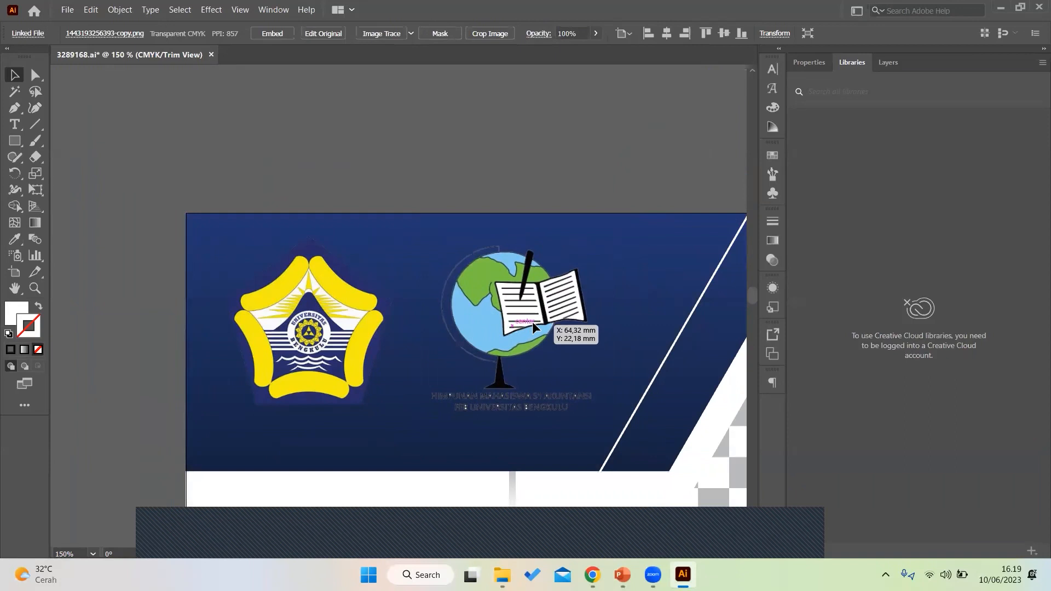
Move the university emblem closer to the globe logo, shift both logos slightly together and clear the selection
left_click_drag(340, 301, 345, 301)
left_click(510, 323, "shift")
left_click_drag(513, 306, 522, 302)
left_click(525, 177)
Release the clipping mask around the whole cover artwork and clear the selection
scroll(524, 176, "down", 3)
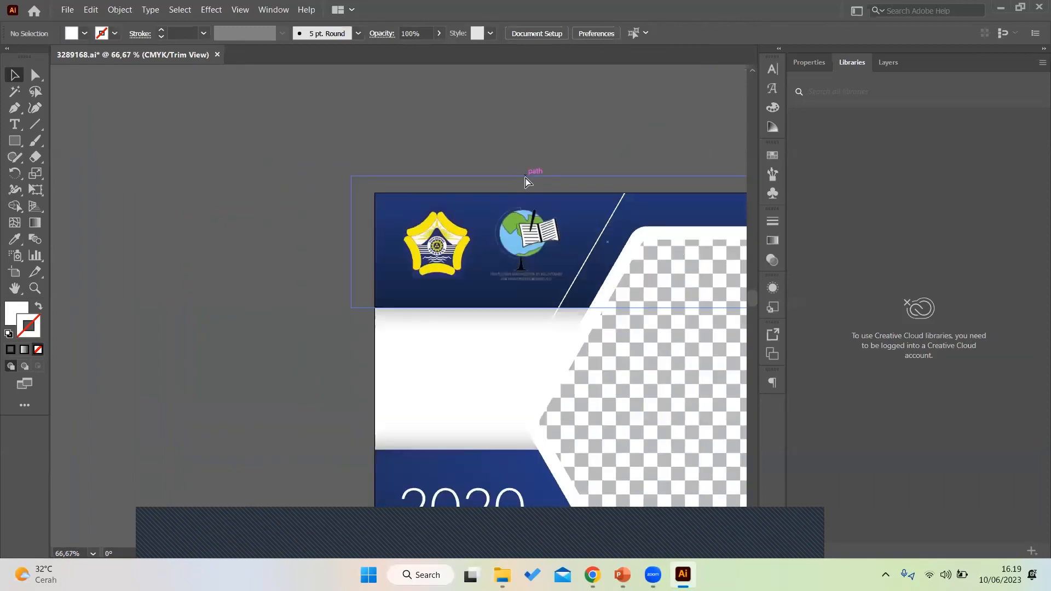
scroll(524, 176, "right", 5)
scroll(524, 176, "down", 2)
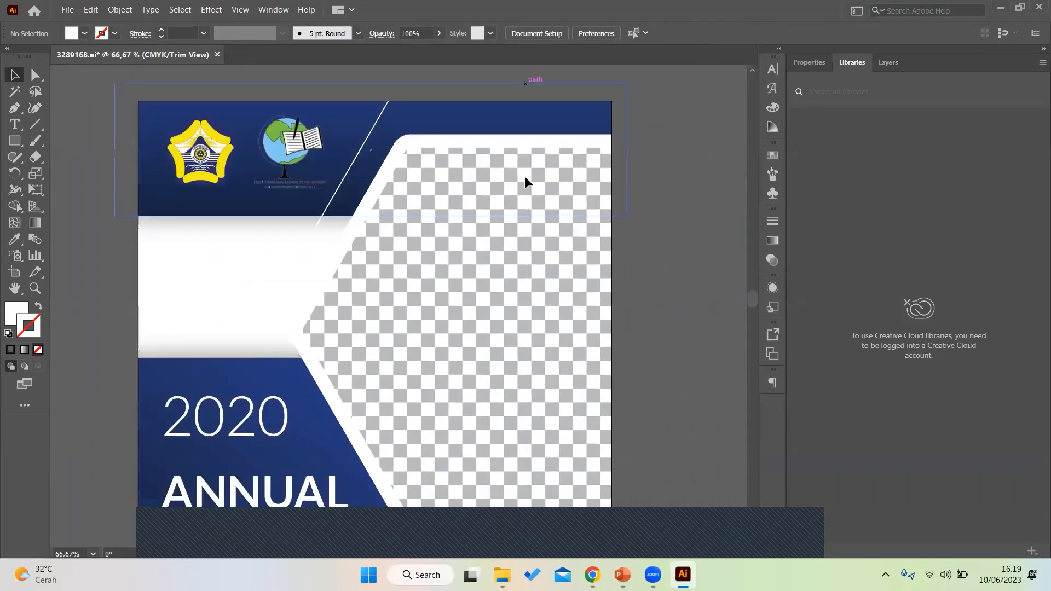
scroll(524, 176, "down", 5)
scroll(525, 176, "down", 2)
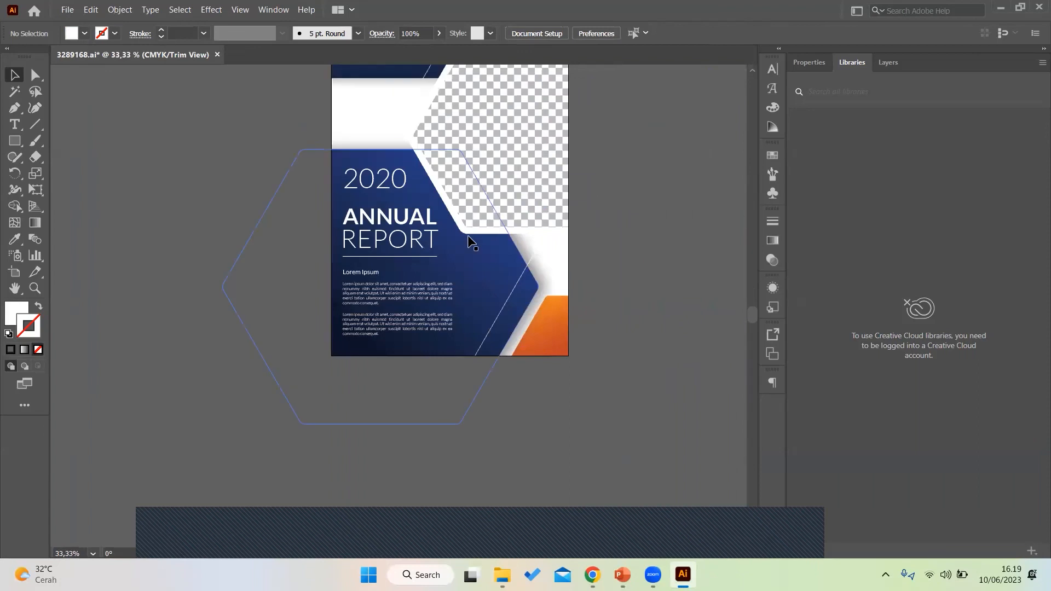
scroll(554, 174, "up", 2)
scroll(519, 177, "up", 1)
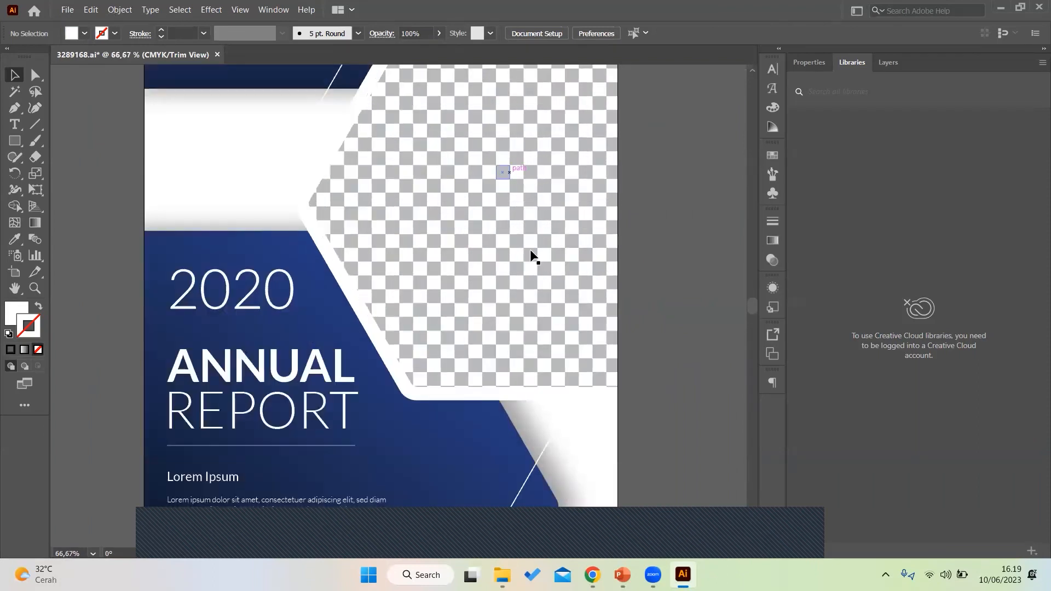
scroll(531, 255, "up", 1)
left_click(534, 219)
scroll(531, 251, "up", 4)
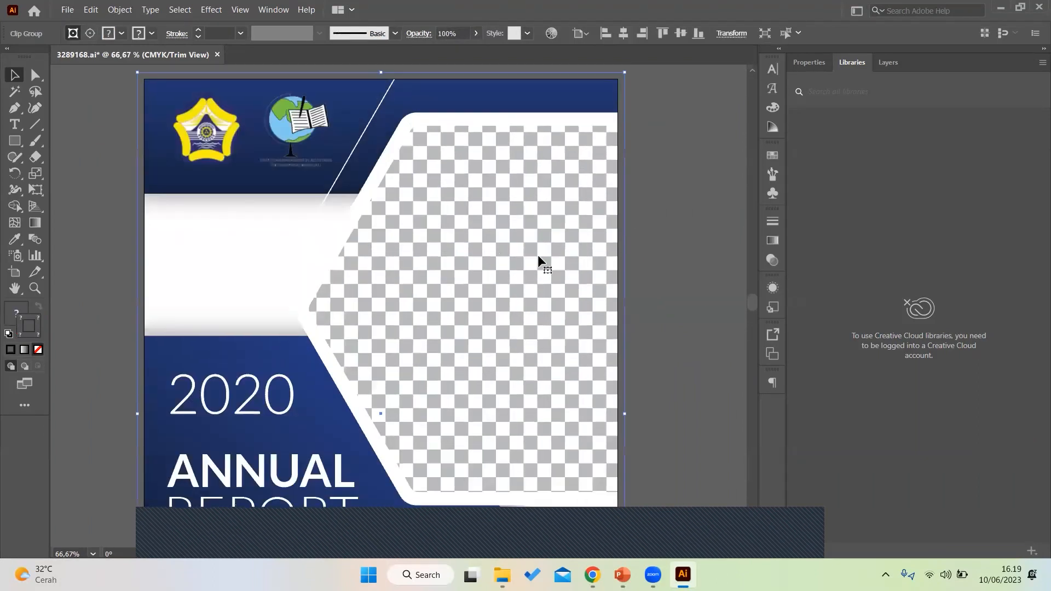
right_click(524, 271)
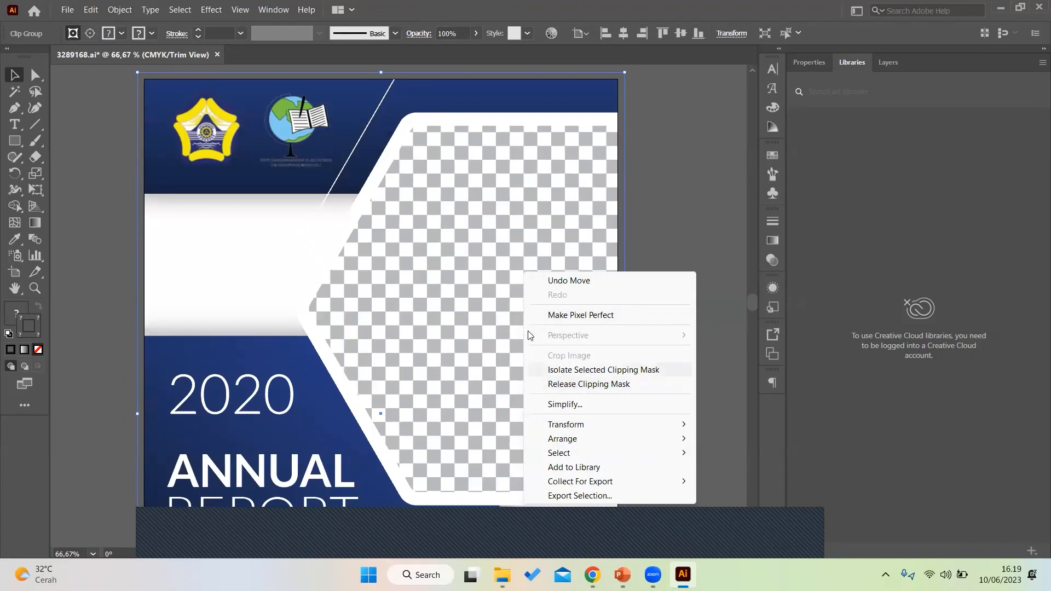
left_click(570, 383)
scroll(553, 285, "down", 1)
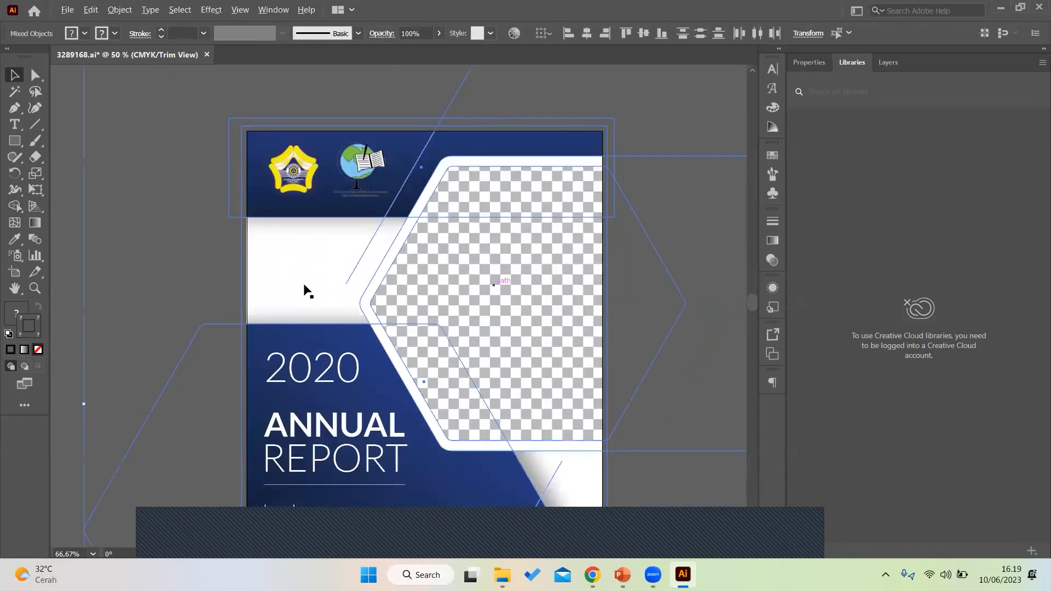
left_click(61, 251)
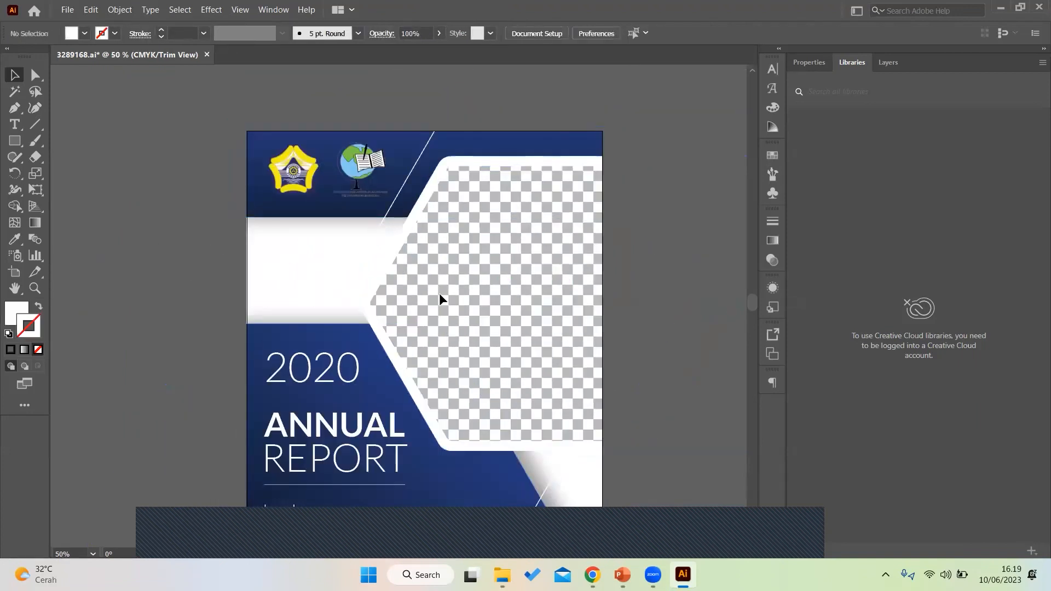
Inspect the checkered hexagon's Clip Group within the PRINT1 layer by toggling its visibility, and highlight its Clipping Path
left_click(548, 288)
left_click(889, 63)
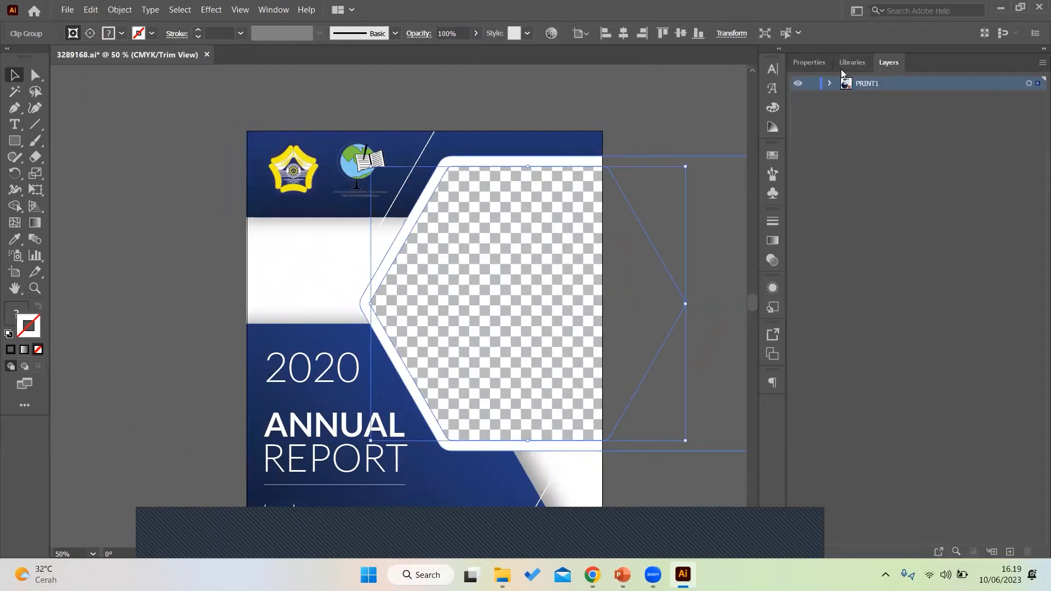
left_click(830, 84)
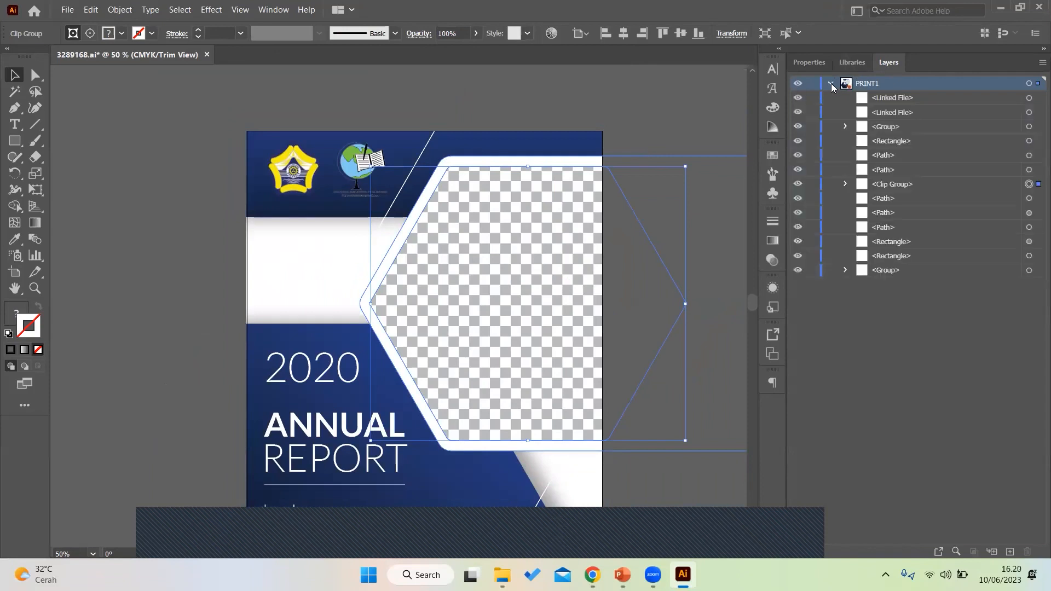
left_click(845, 184)
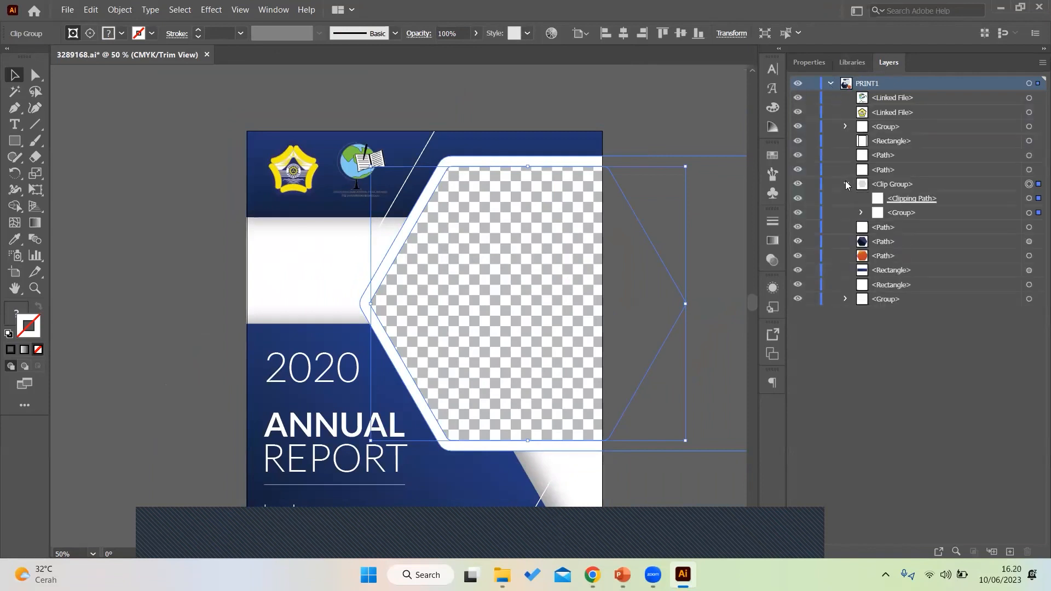
left_click(798, 184)
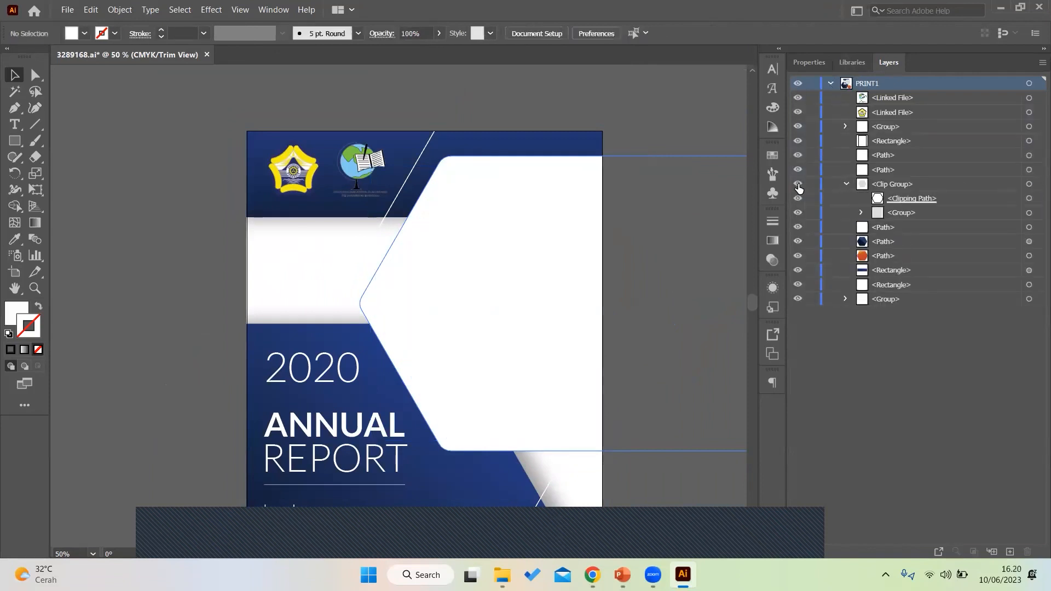
left_click(799, 185)
left_click(903, 200)
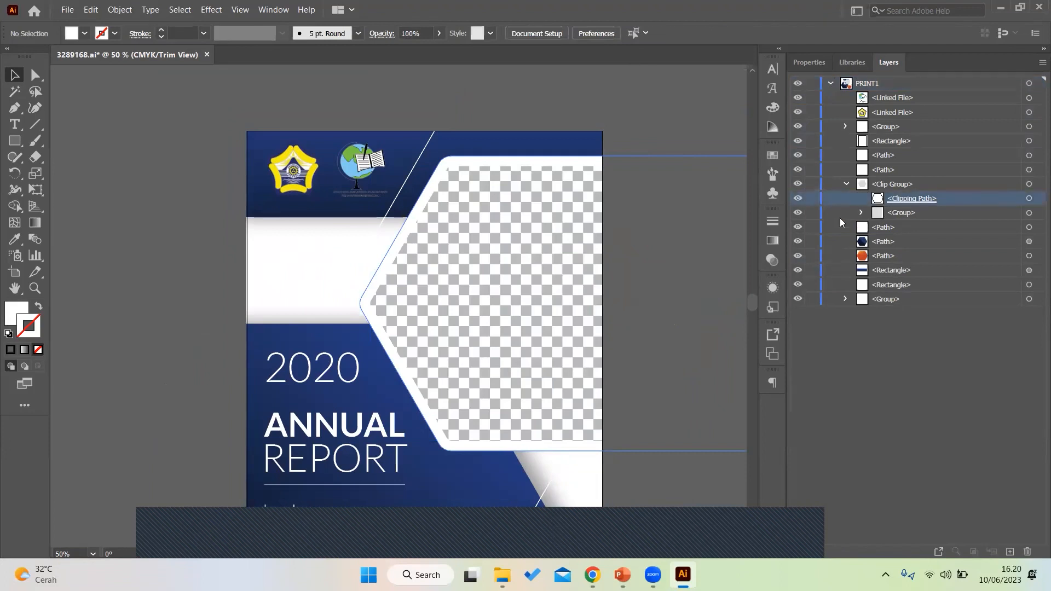
Switch to Chrome, open a new browser tab and close the Google Fonts Lato tab
left_click(592, 575)
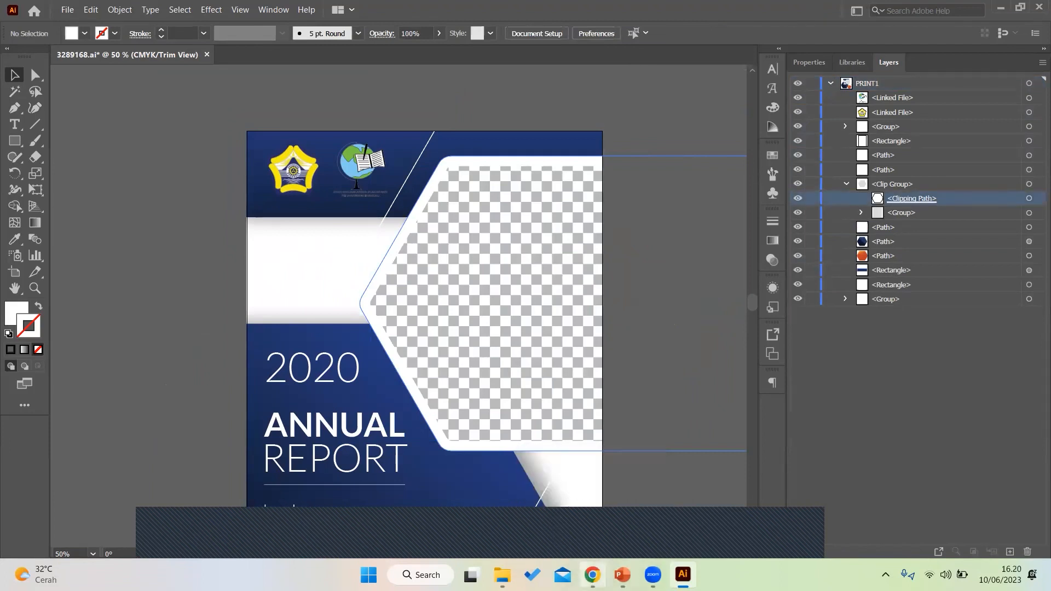
left_click(591, 574)
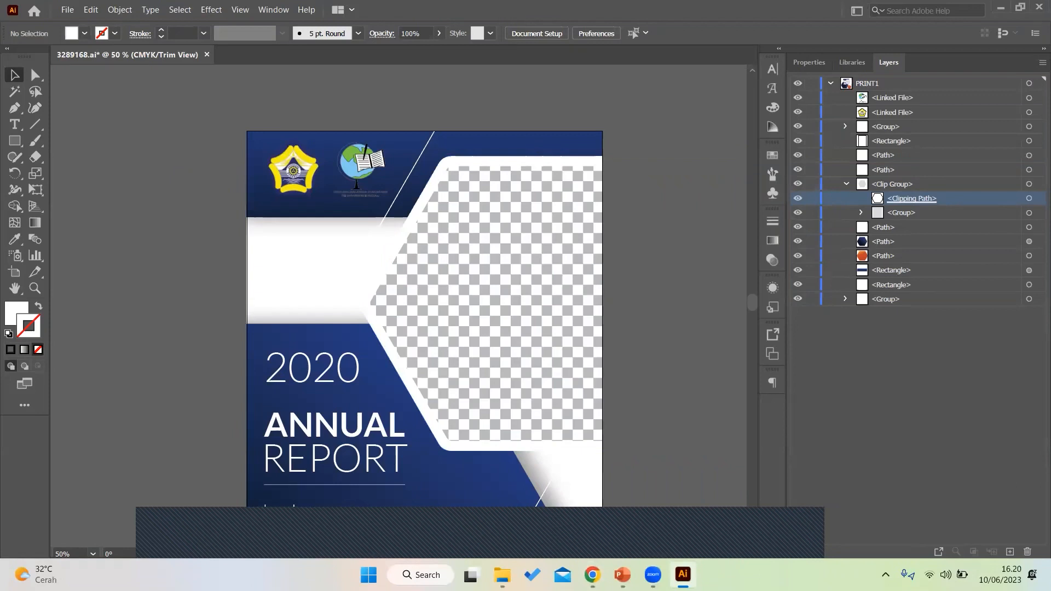
left_click(591, 575)
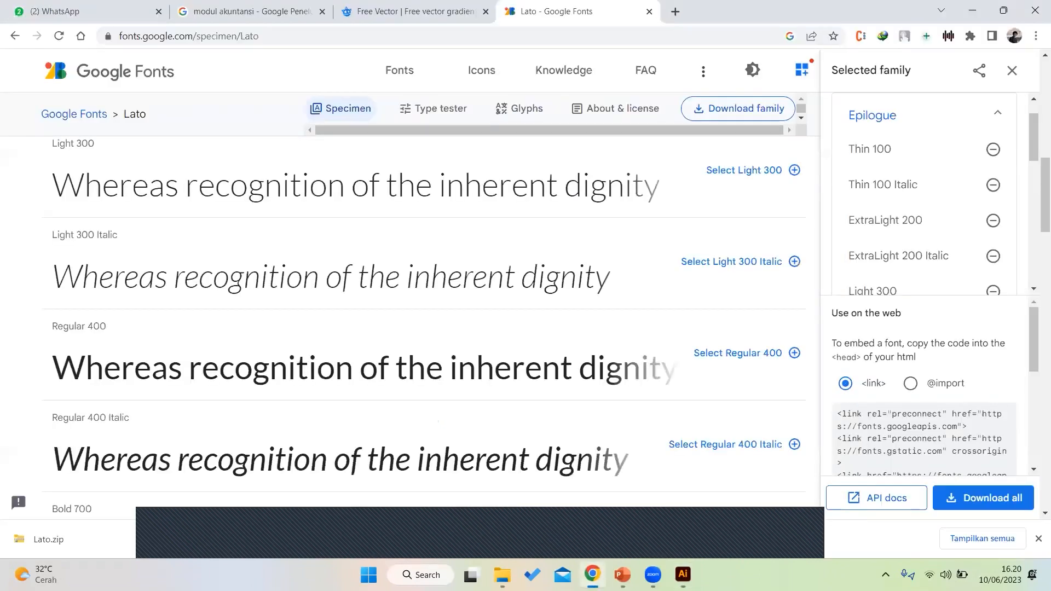
key("ctrl+t")
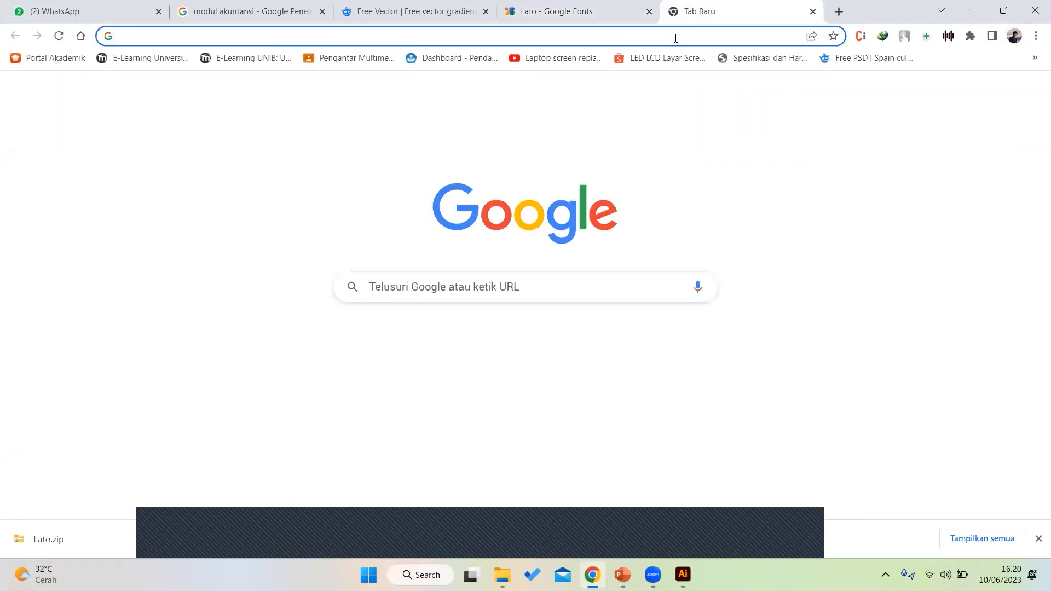
left_click(676, 38)
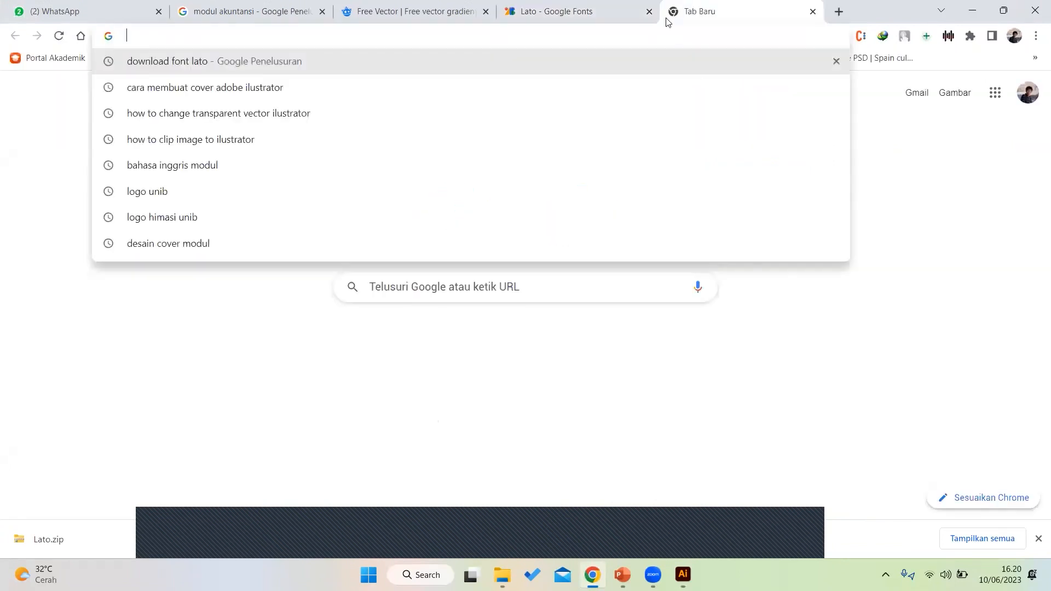
left_click(649, 11)
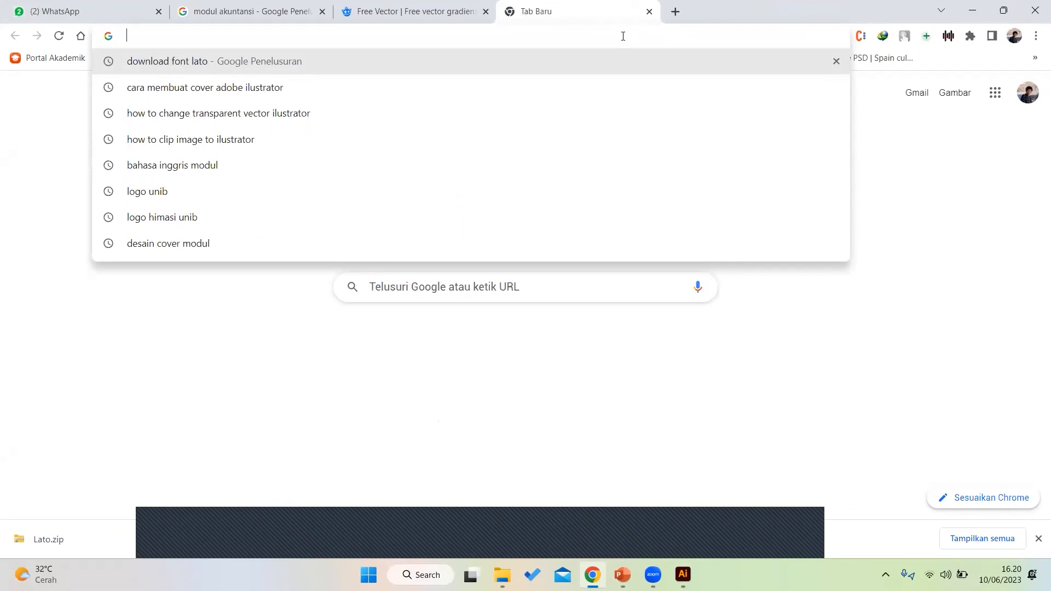
Search Google Images for "Akuntansi" and look through the picture results
type("Akunta")
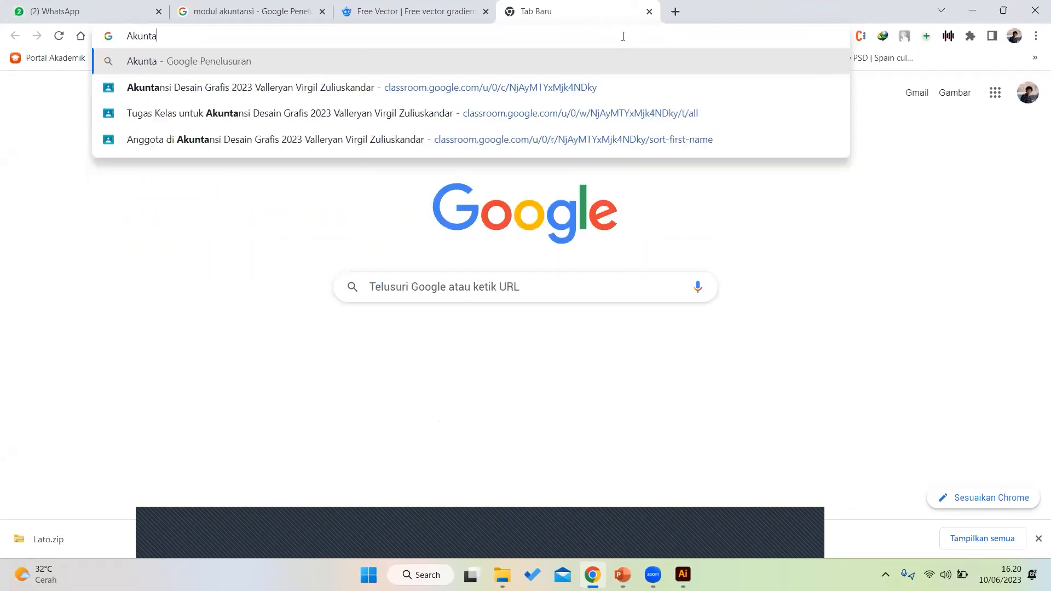
type("sni")
key("Return")
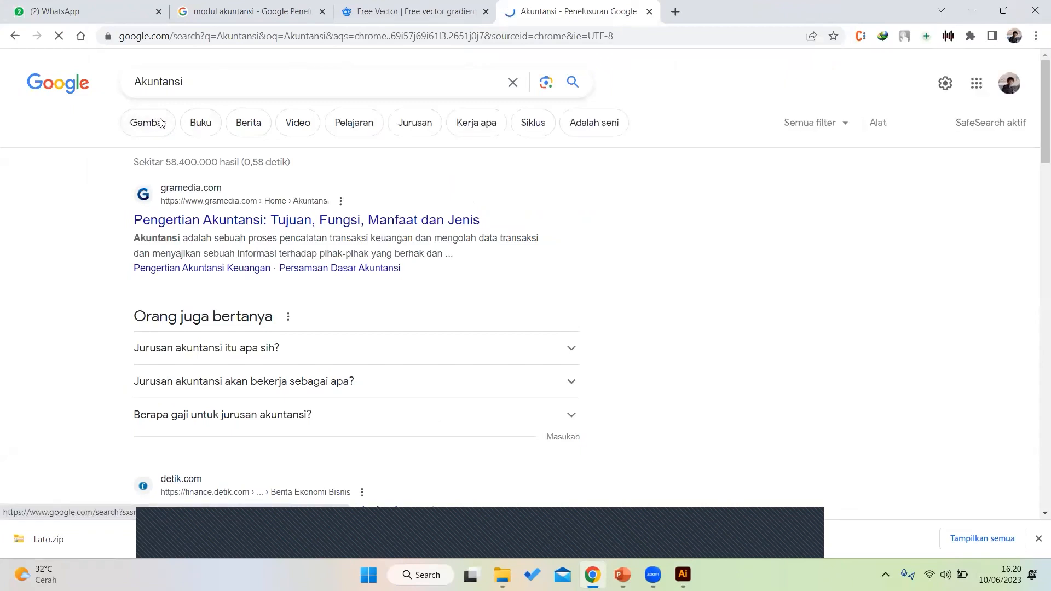
left_click(160, 122)
scroll(716, 235, "down", 1)
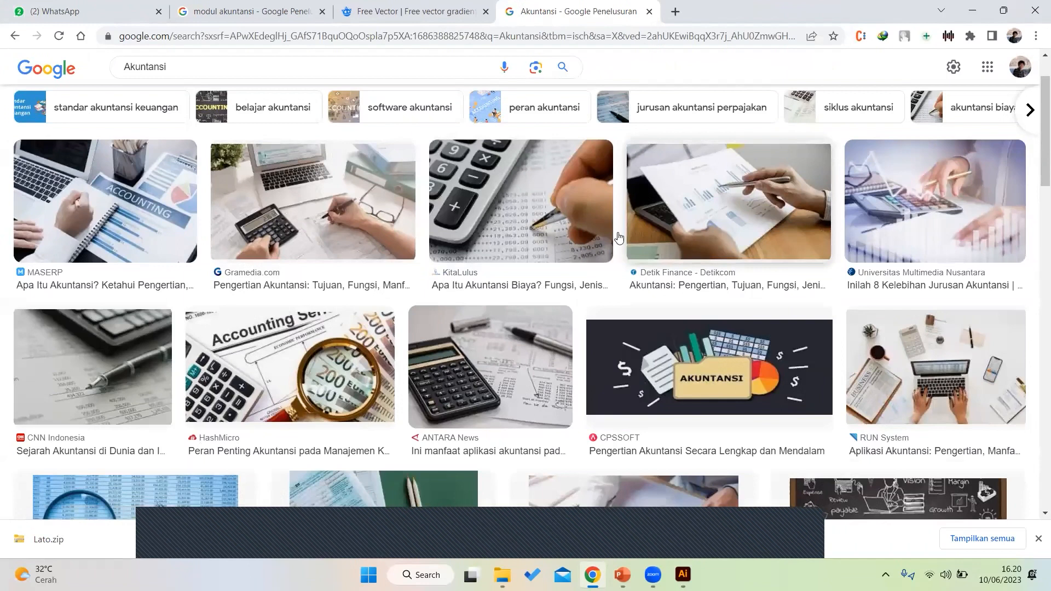
Open the KitaLulus photo of a calculator and pen and save it as a JPEG in the Downloads folder
left_click(565, 194)
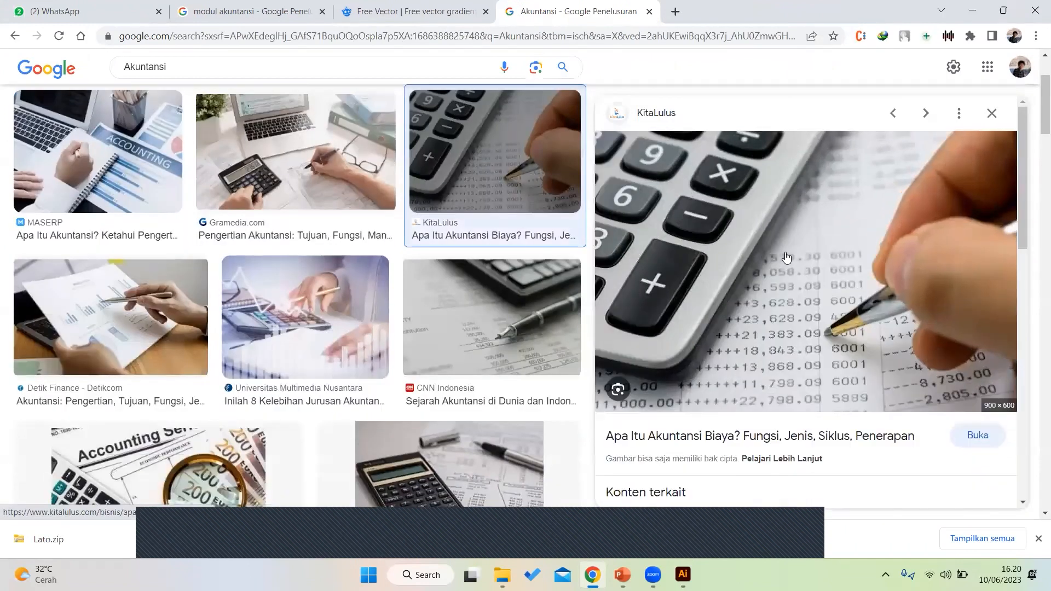
right_click(784, 262)
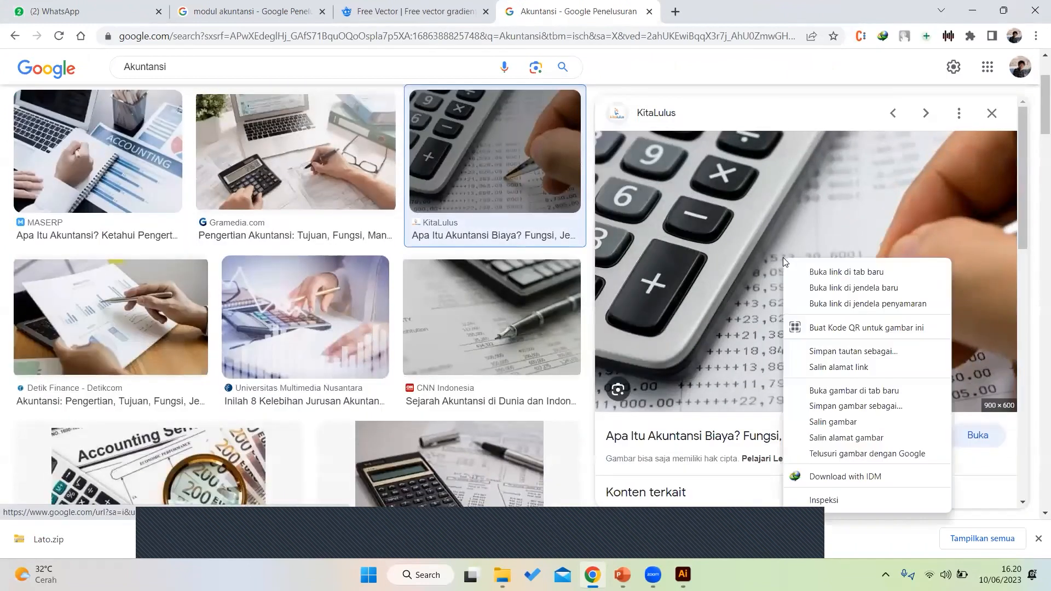
left_click(861, 408)
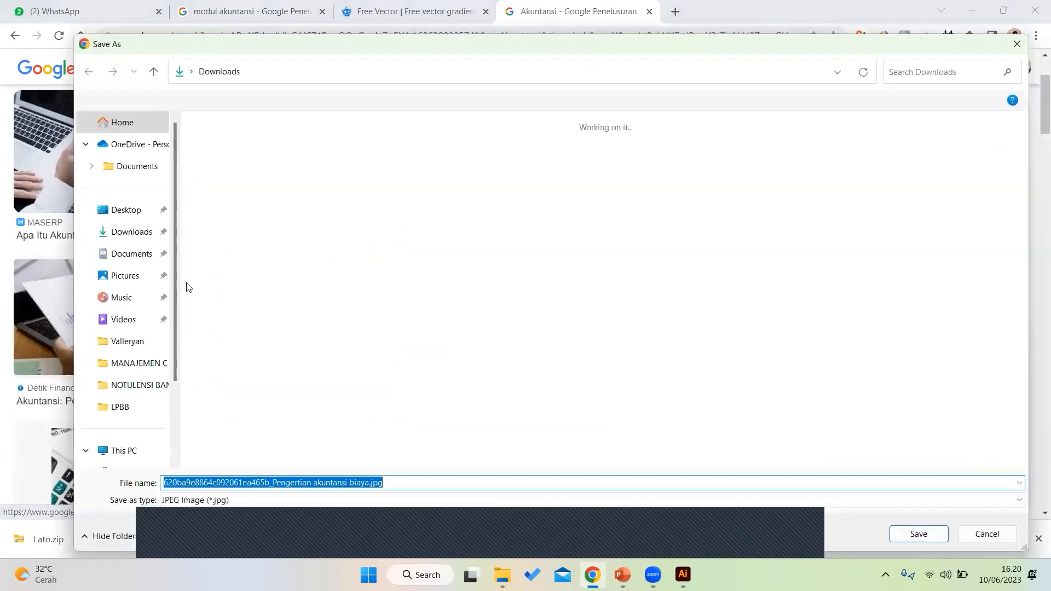
left_click(919, 534)
Place the saved calculator photo from Downloads onto the Illustrator cover and move it into the Clip Group, directly below the Clipping Path
left_click(682, 574)
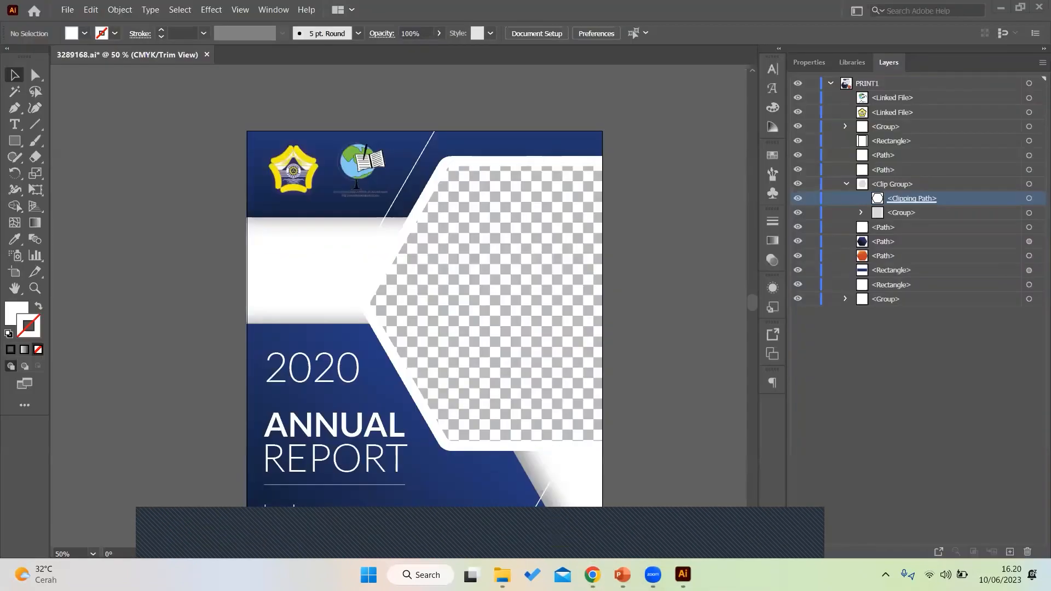
left_click(502, 575)
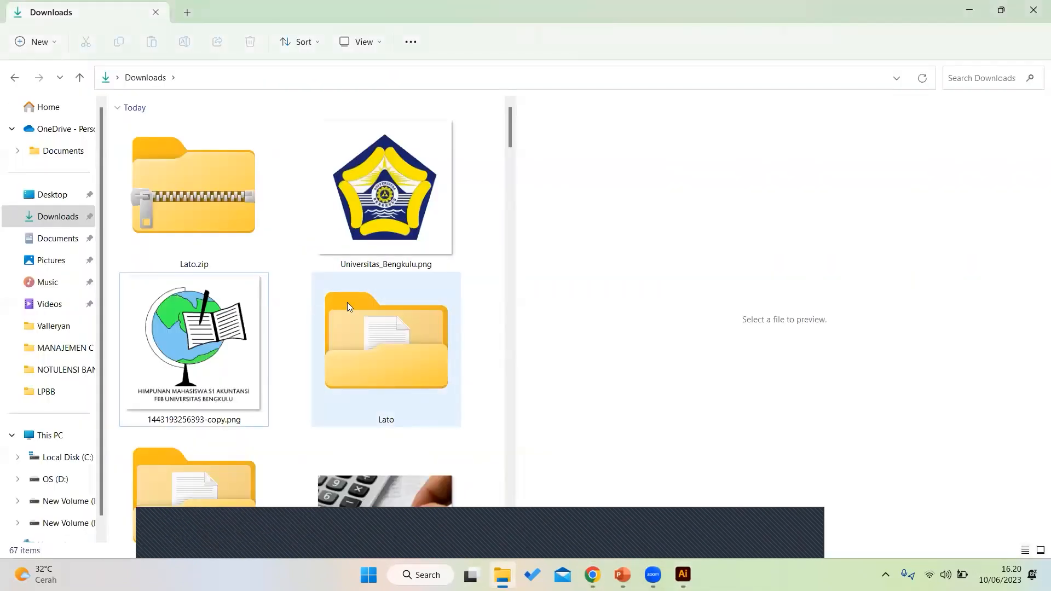
scroll(347, 302, "down", 1)
left_click(377, 435)
left_click_drag(413, 402, 477, 294)
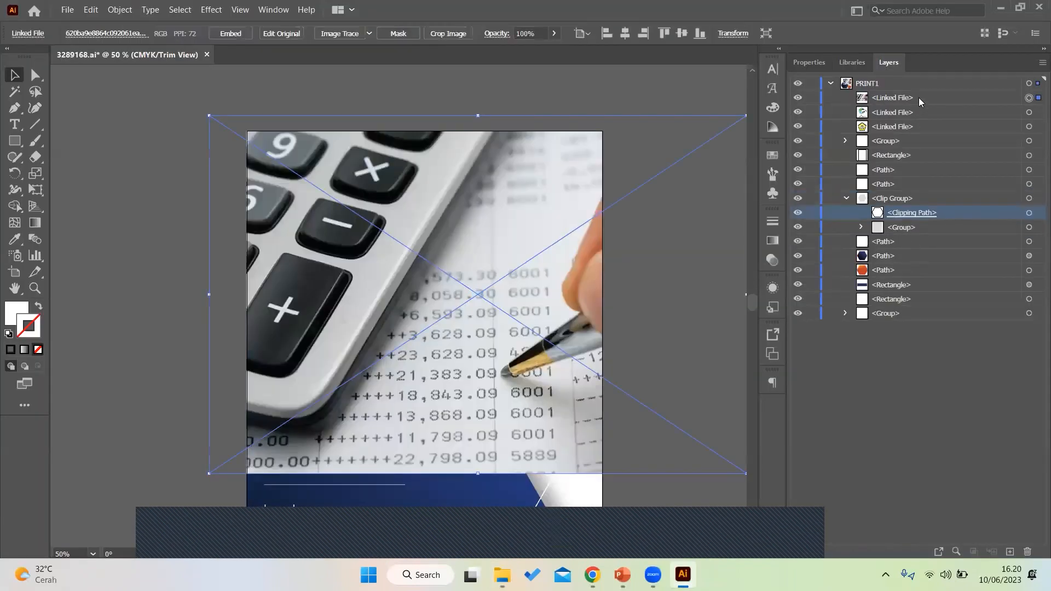
left_click(878, 99)
left_click_drag(904, 98, 908, 222)
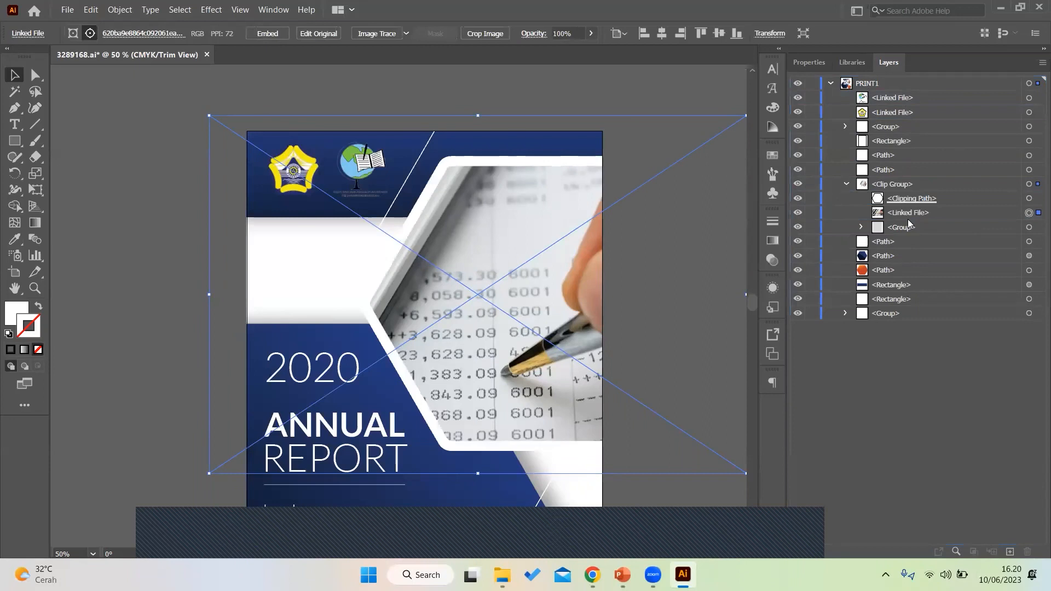
Scale down the clipped photo and reposition it so the calculator and pen fill the hexagon, and clear the selection
left_click_drag(551, 281, 462, 306)
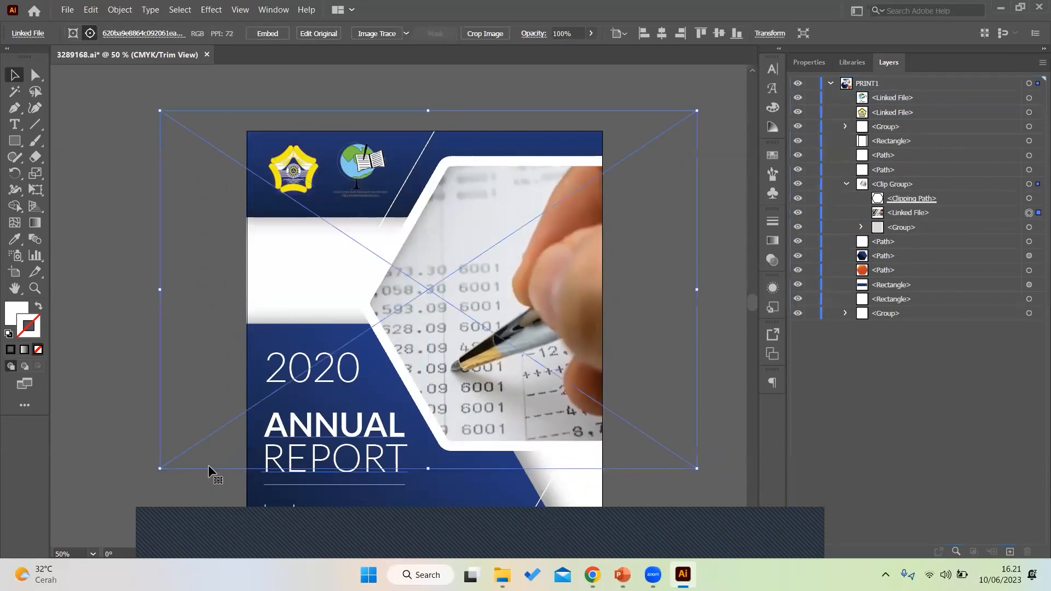
left_click_drag(159, 469, 290, 432)
left_click_drag(554, 287, 555, 343)
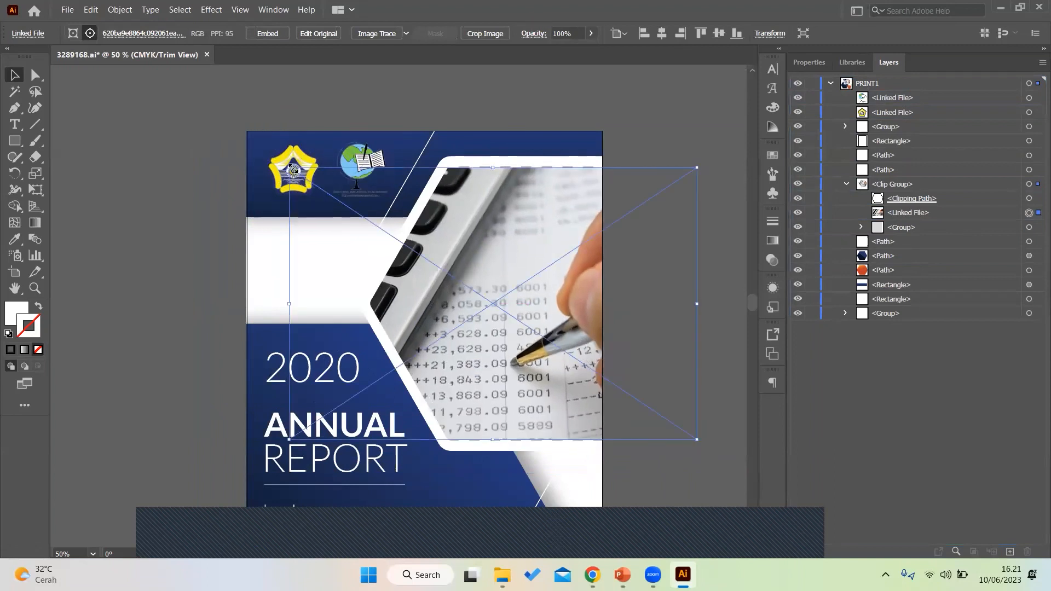
mouse_move(532, 266)
left_mouse_down()
mouse_move(560, 265)
mouse_move(549, 264)
left_mouse_up()
left_click(158, 208)
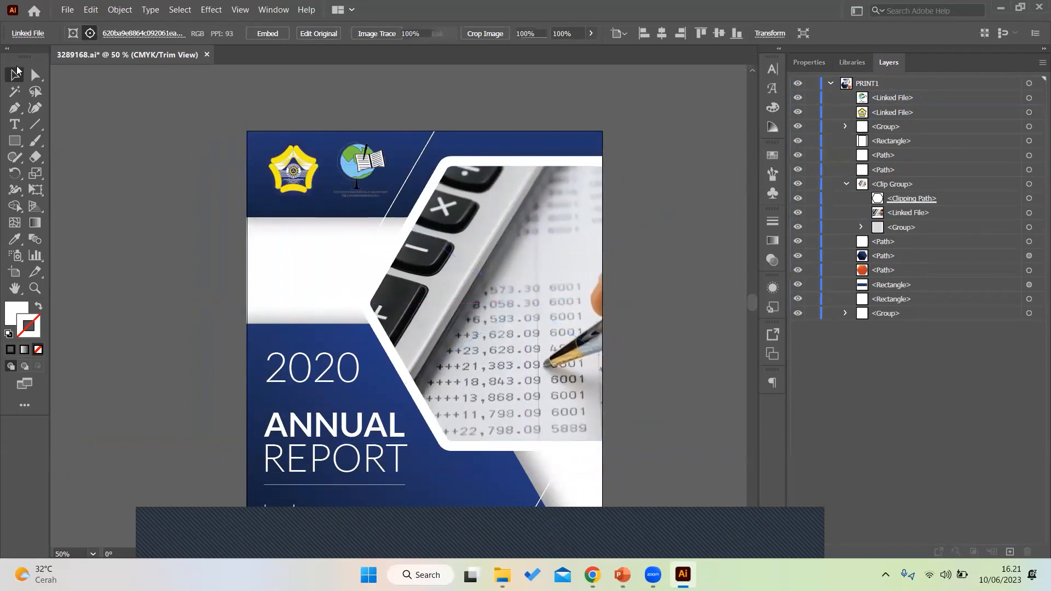
Make the hexagon's Clip Group pixel perfect and clear the selection
left_click(509, 304)
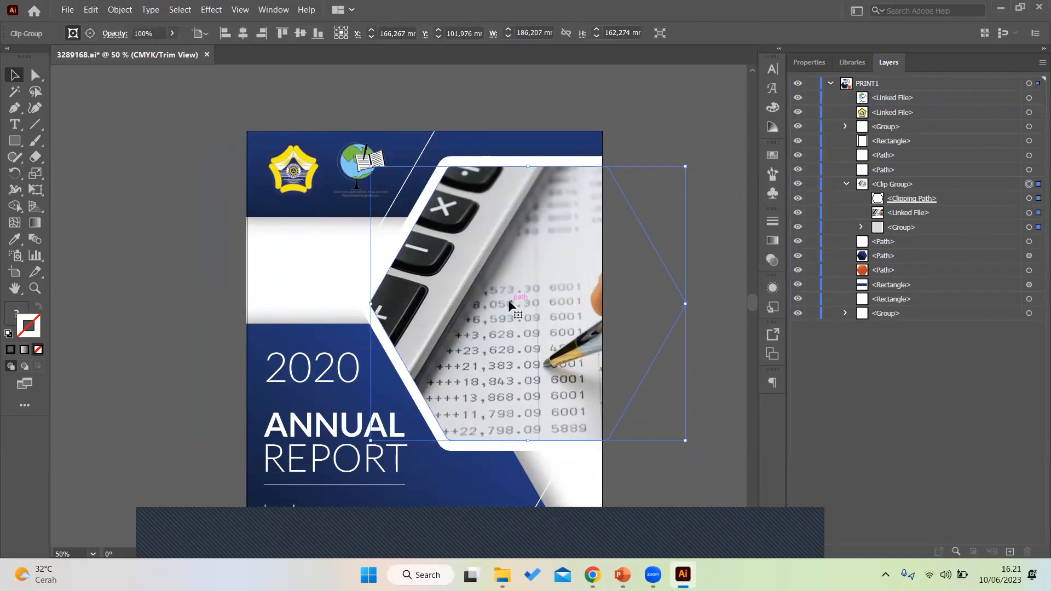
right_click(509, 301)
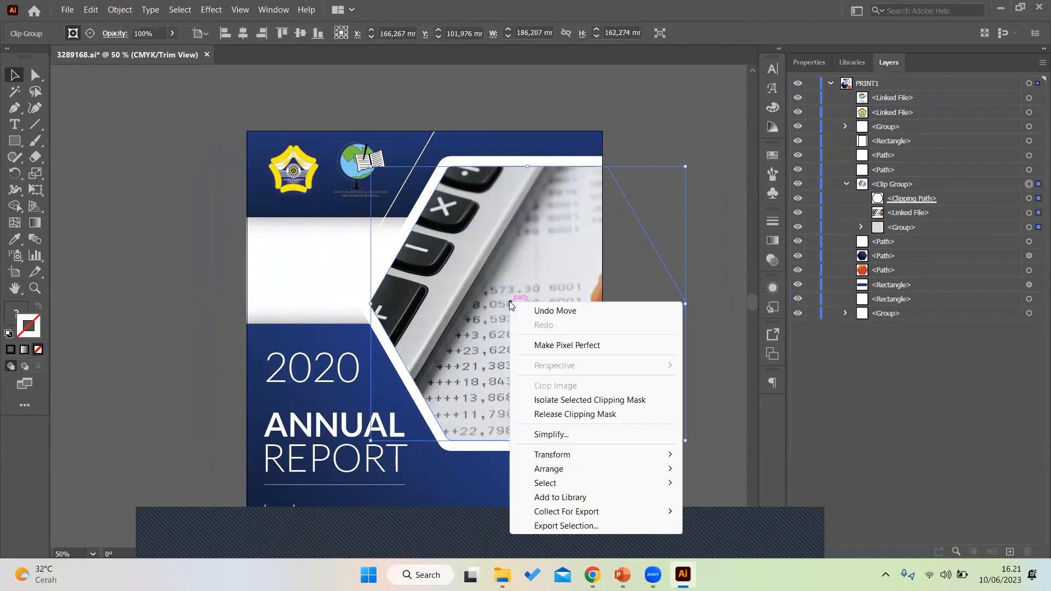
left_click(569, 345)
left_click(153, 327)
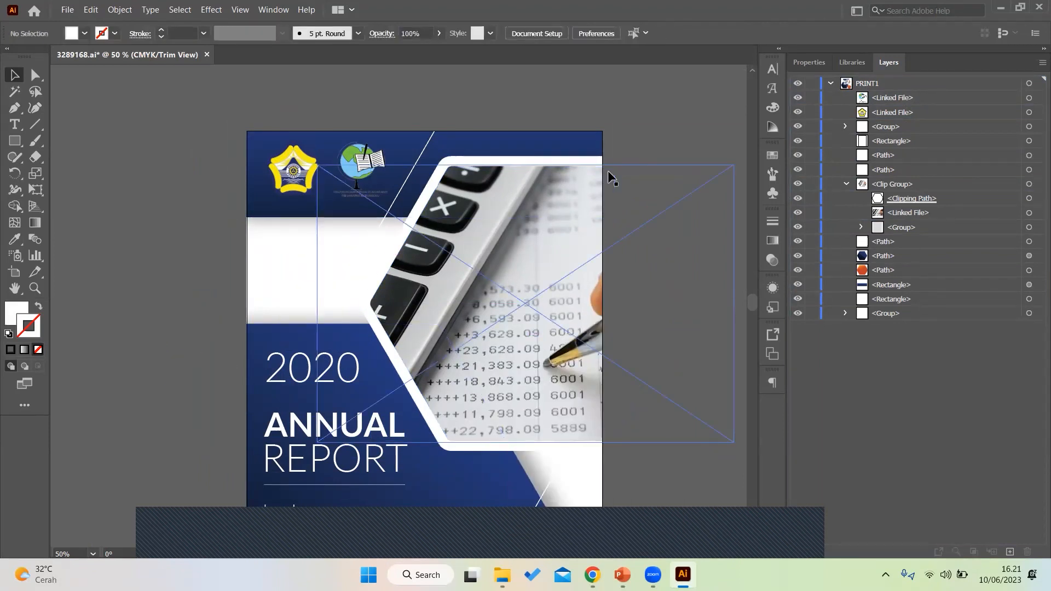
scroll(607, 171, "down", 5)
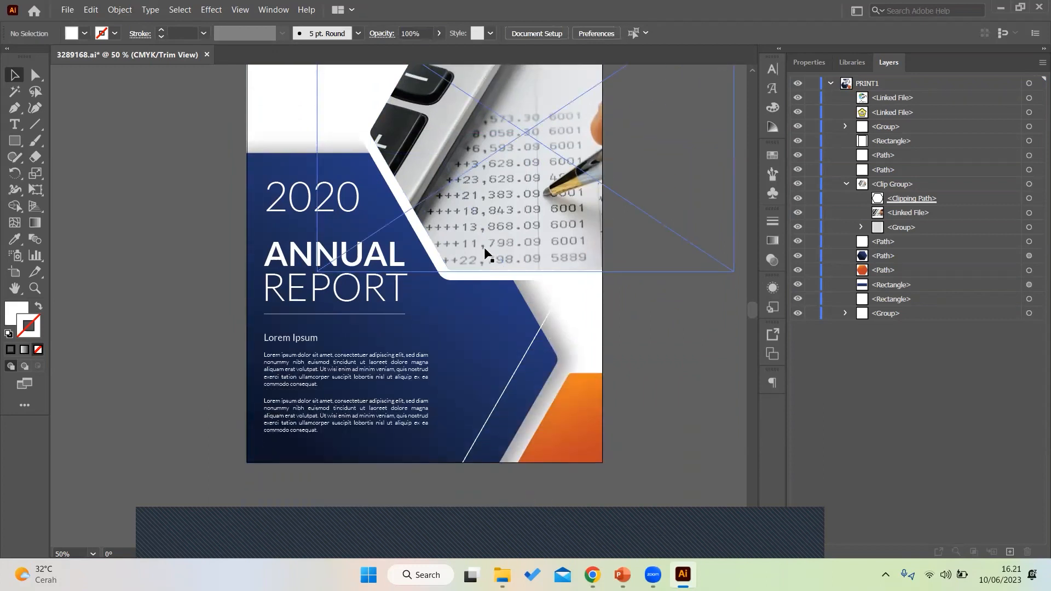
scroll(276, 197, "up", 4)
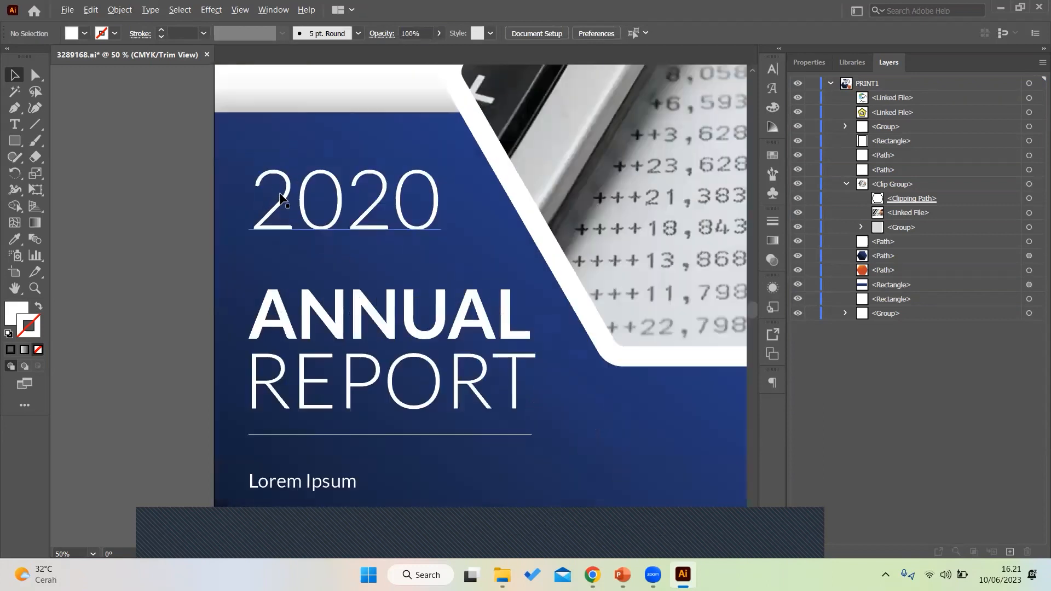
double_click(425, 216)
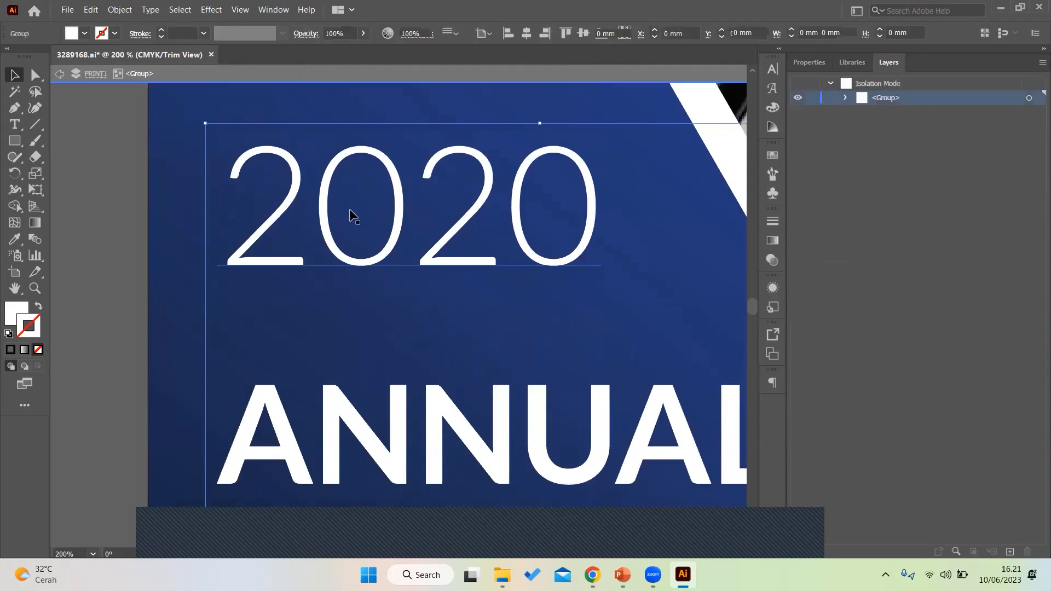
double_click(78, 185)
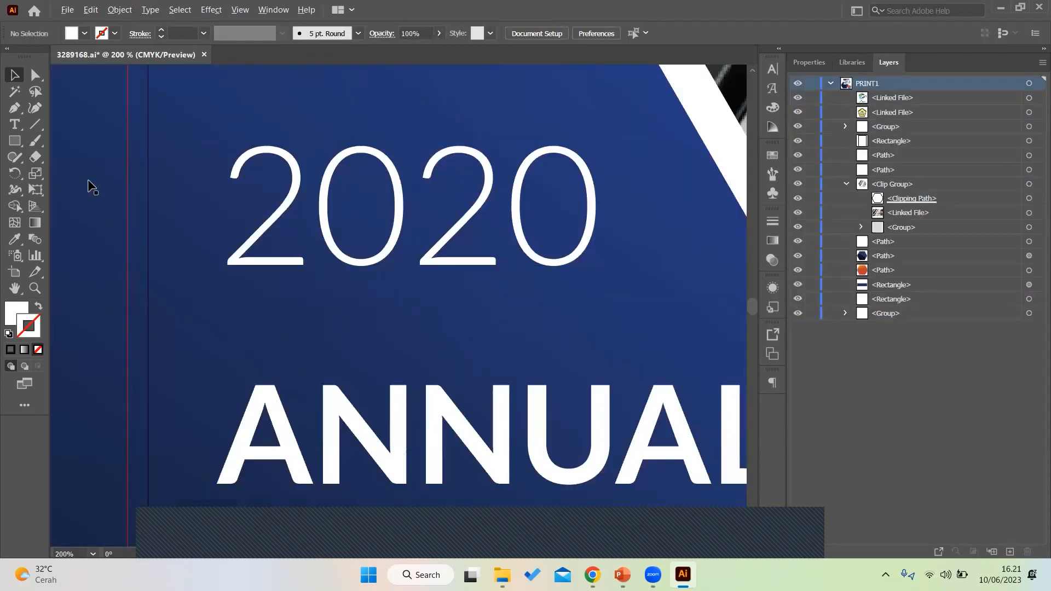
scroll(83, 186, "down", 1)
left_click(241, 9)
left_click(295, 77)
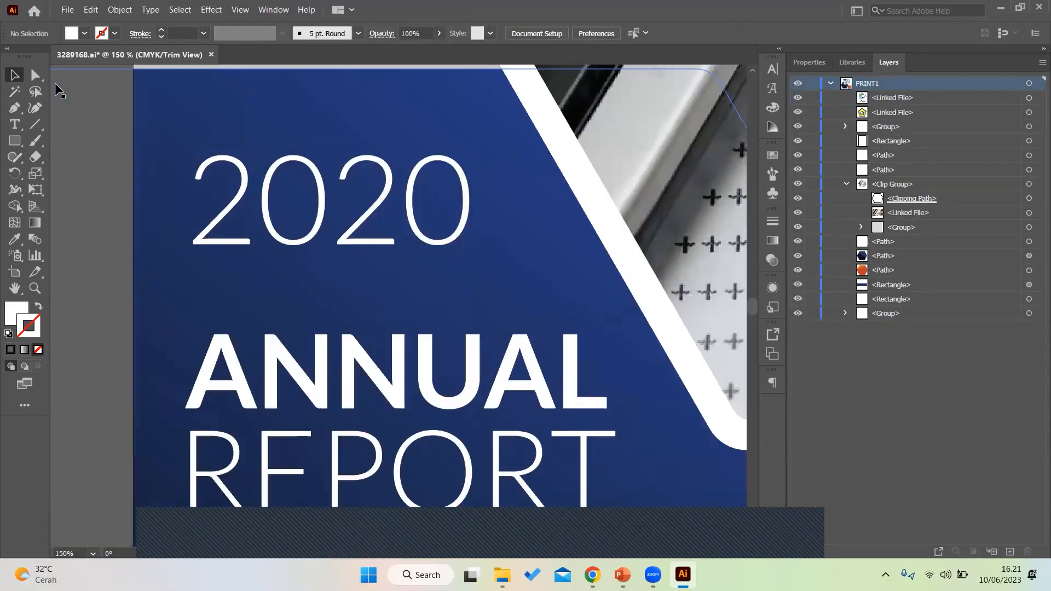
Ungroup the cover's text group containing the year, title and Lorem Ipsum paragraphs
left_click(216, 183)
right_click(217, 182)
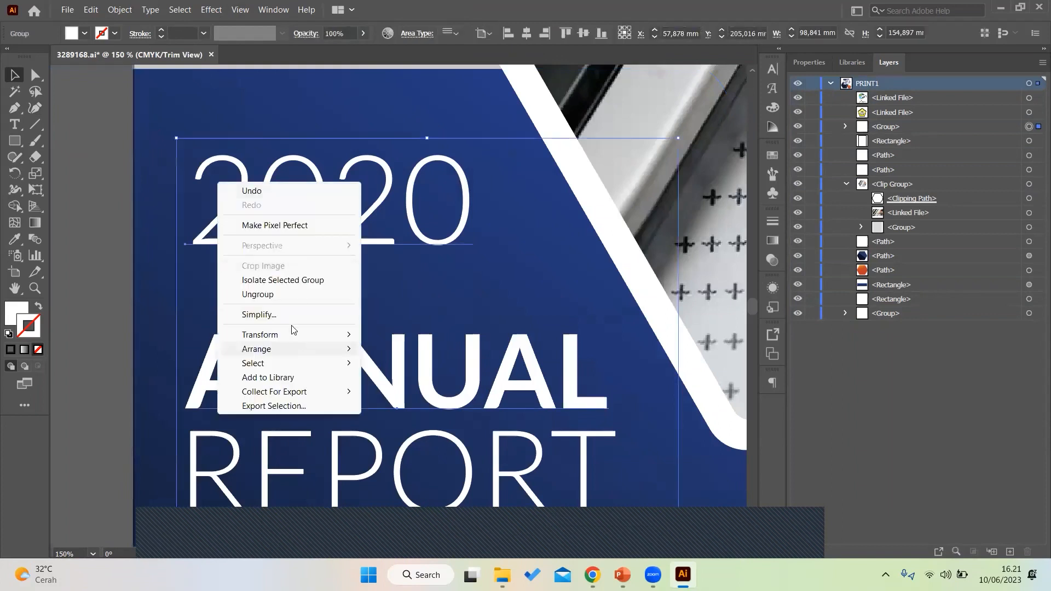
left_click(291, 300)
Change the year text above the title to 2023
left_click(301, 235)
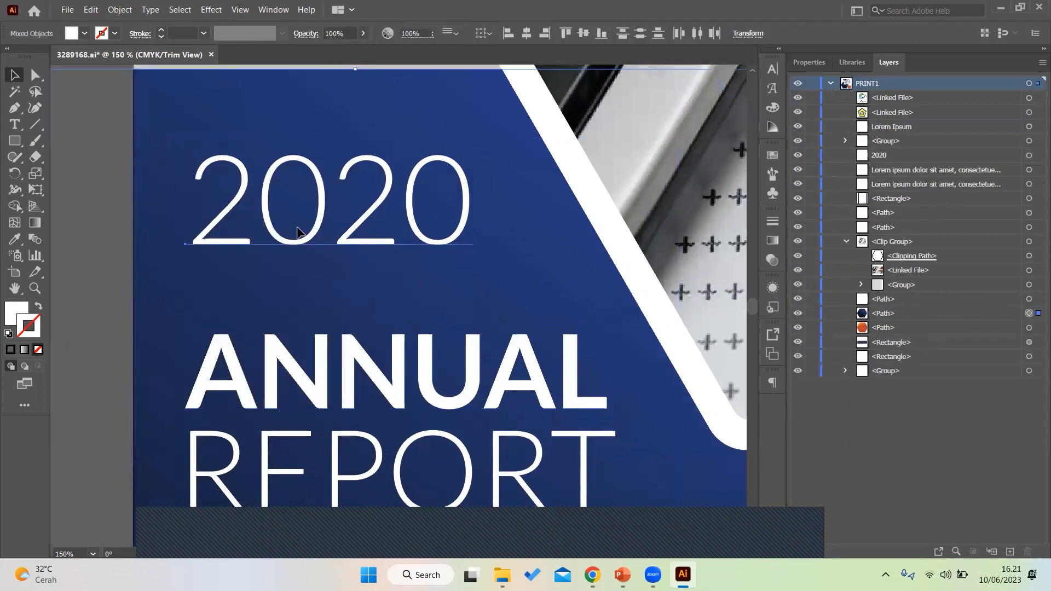
left_click(307, 242)
left_click(14, 124)
left_click(224, 182)
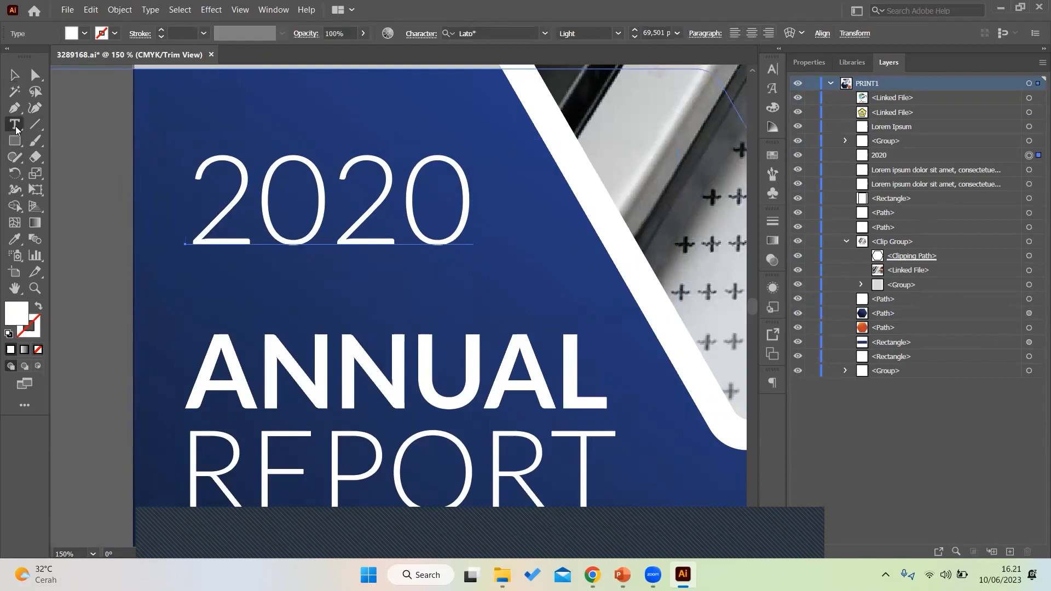
double_click(263, 199)
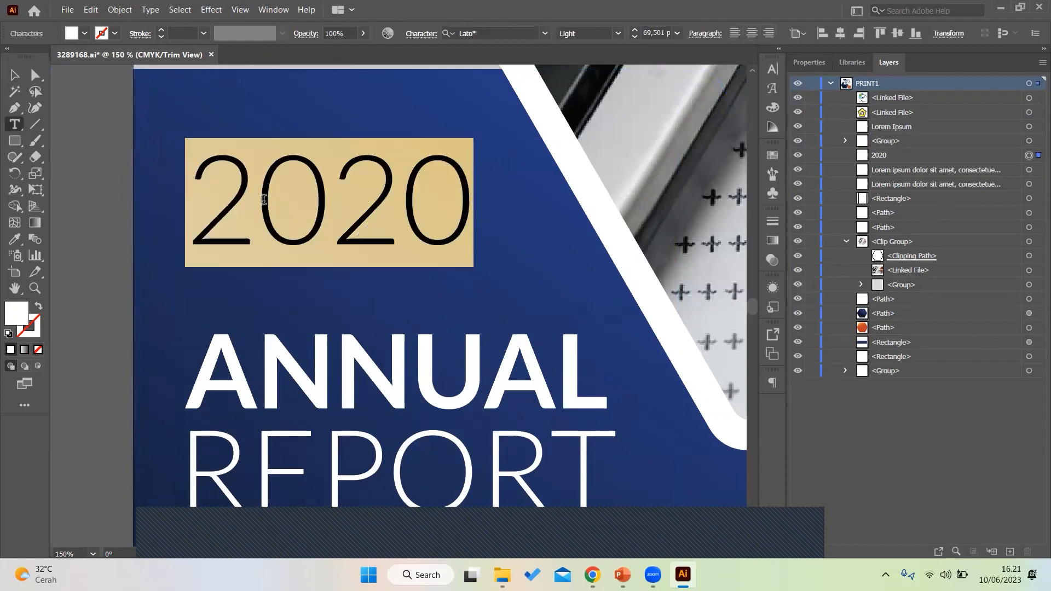
type("2023")
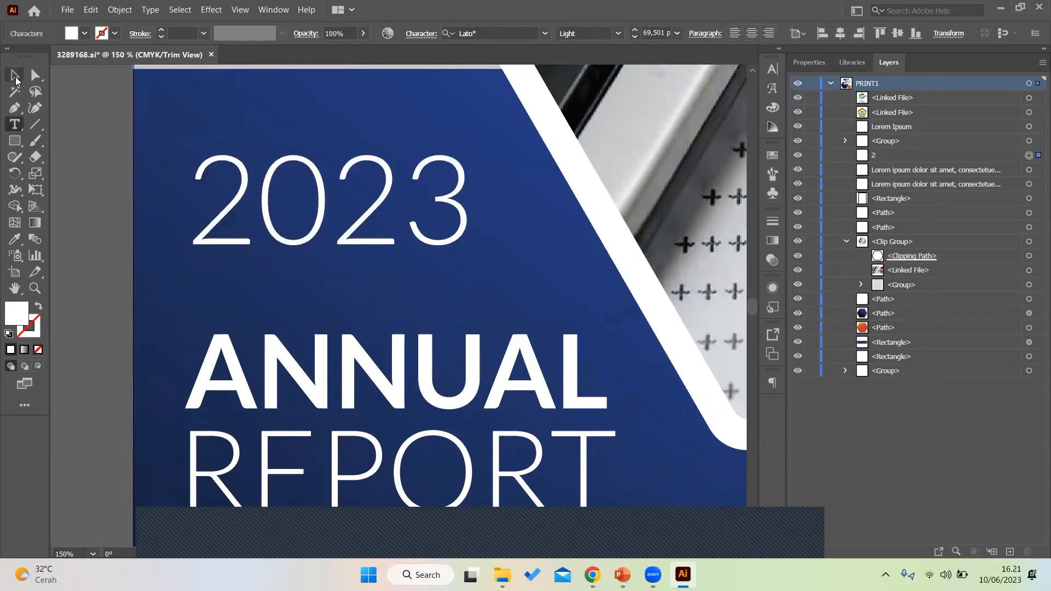
left_click(15, 75)
Select the ANNUAL REPORT title text and check the module covers in Chrome's "modul akuntansi" image results for a title
scroll(534, 229, "down", 5)
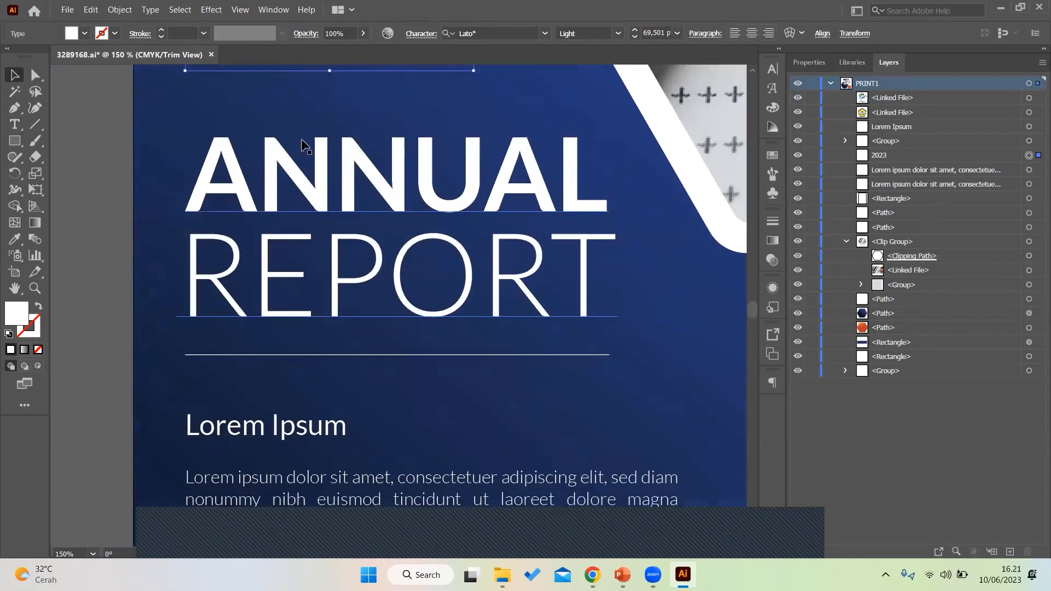
left_click(14, 124)
left_click(293, 167)
key("ctrl+a")
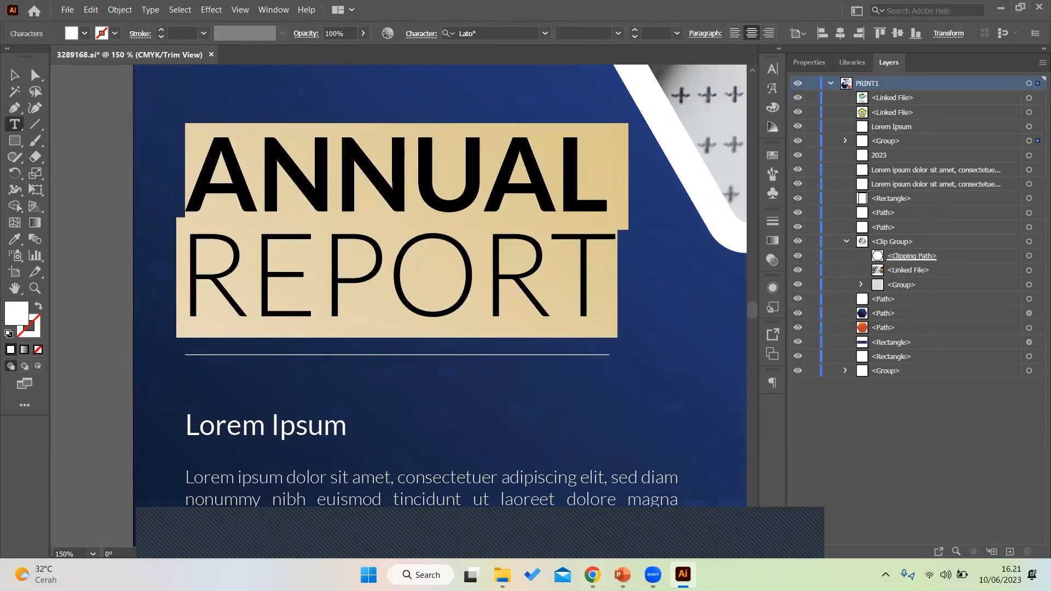
key("alt+Tab")
left_click(253, 5)
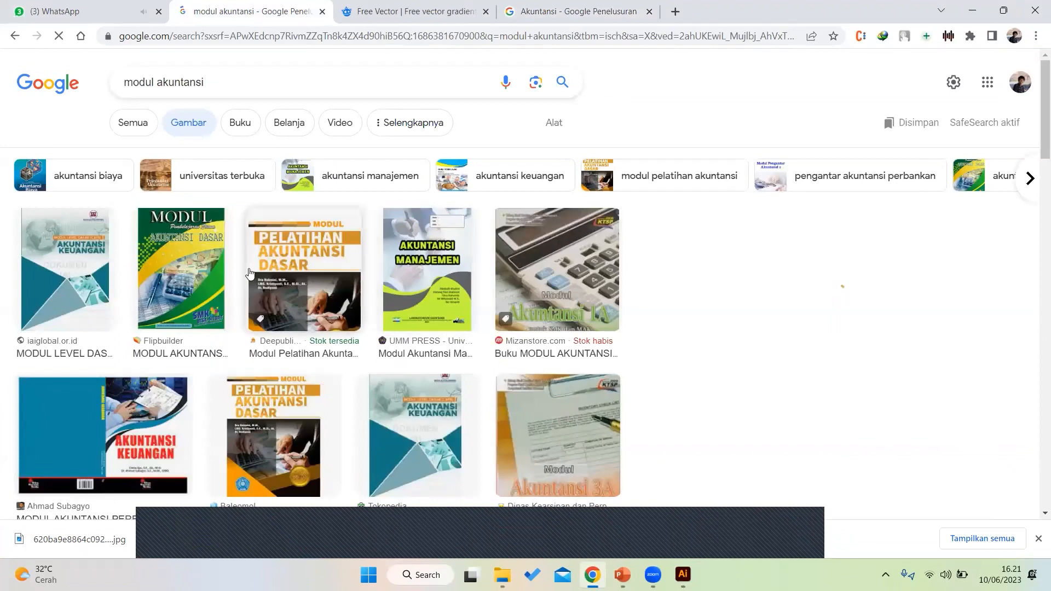
left_click(93, 265)
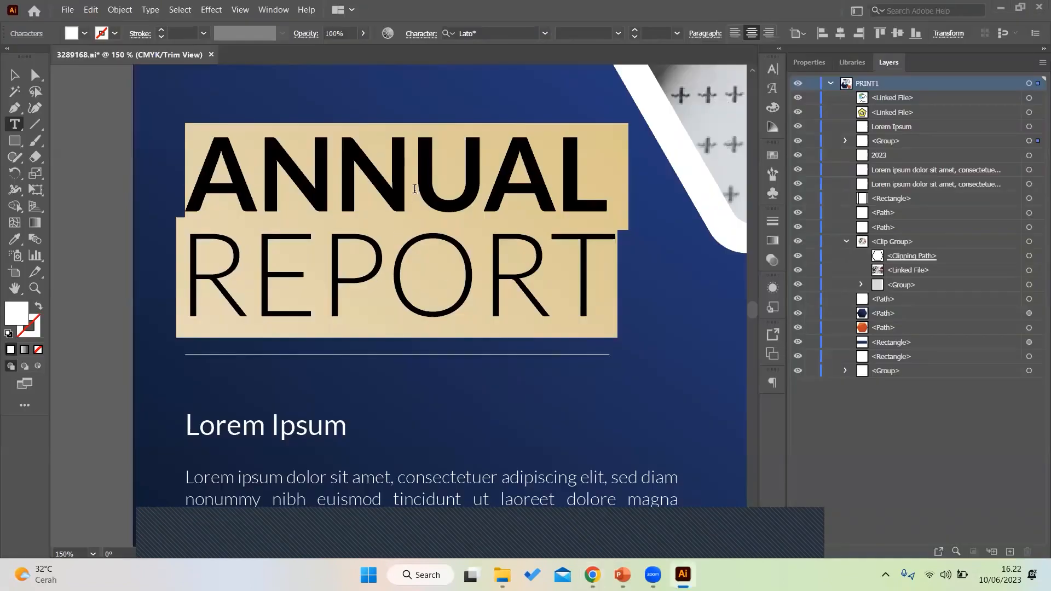
Back in Illustrator, replace the word ANNUAL in the cover title with AKUNTANSI
left_click_drag(189, 177, 593, 182)
type("Aa")
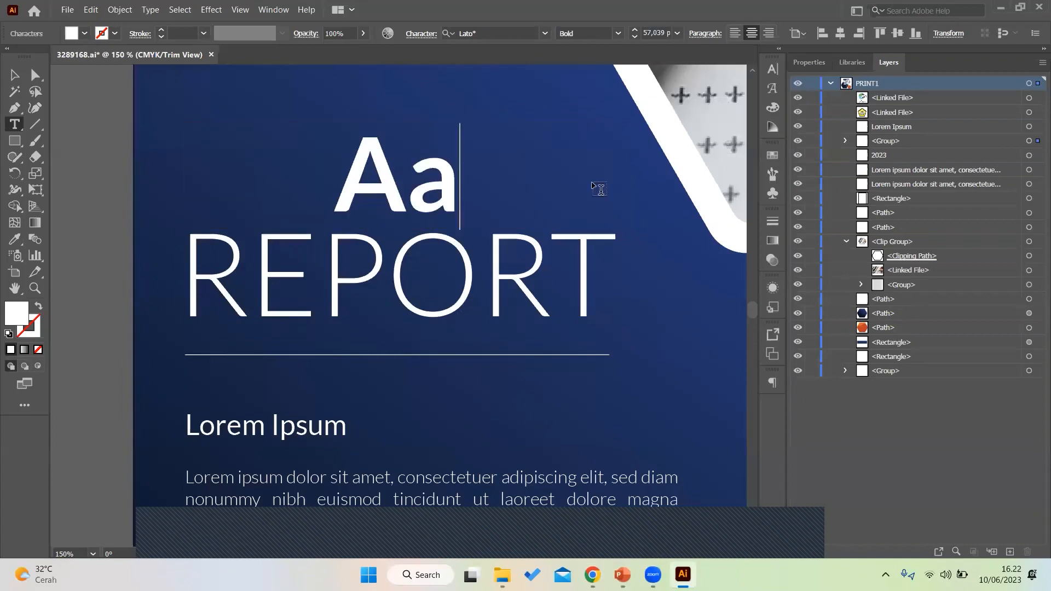
key("BackSpace")
type("KUNTANSI")
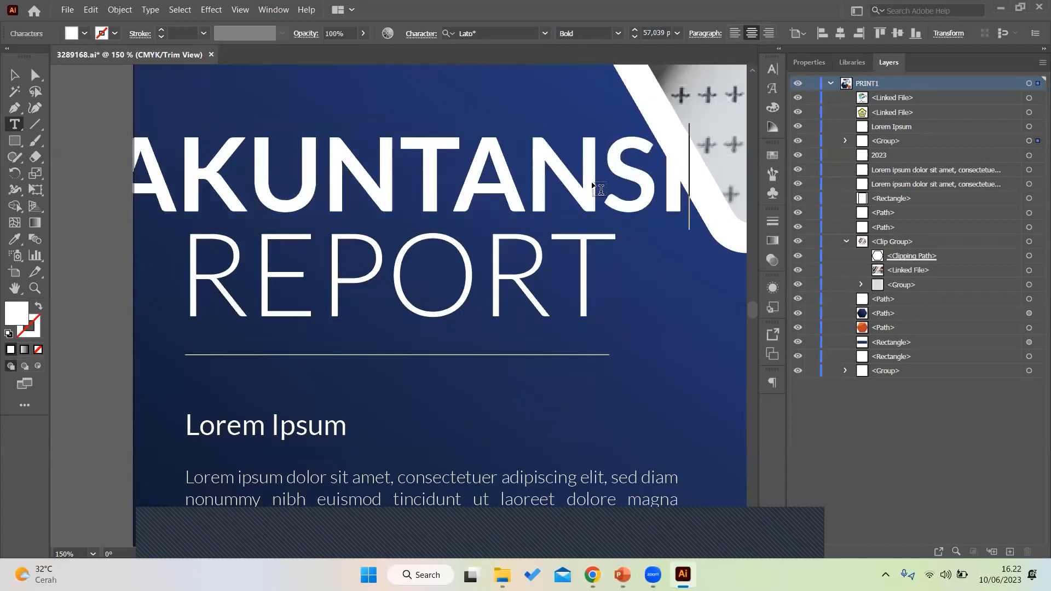
Replace the word REPORT in the second line of the title with KEUANGAN
key("ctrl+a")
left_click(559, 234)
left_click_drag(193, 273, 641, 275)
type("KEUANGAN")
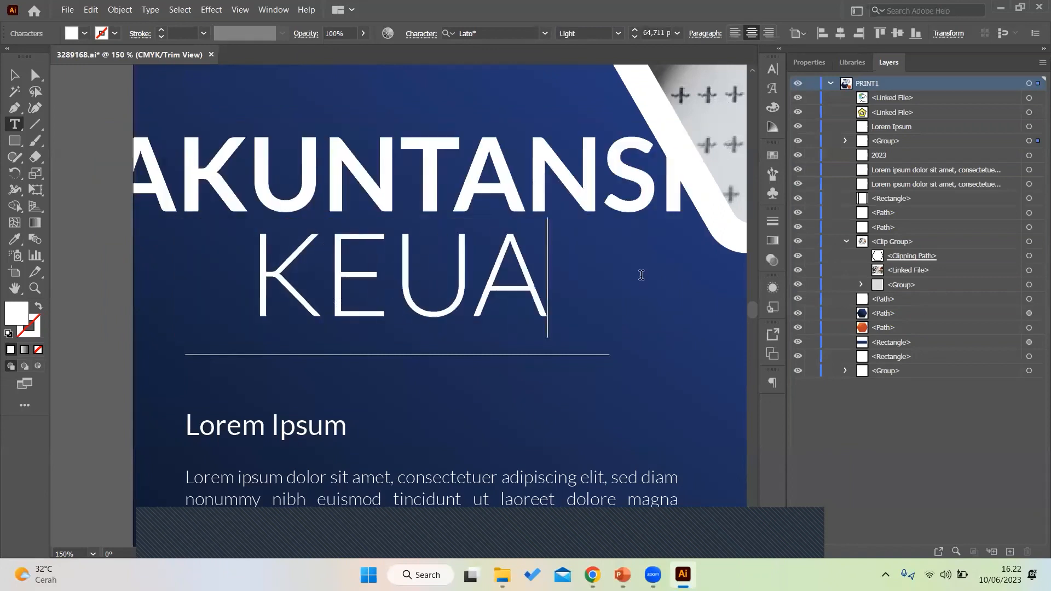
Set the font size of the whole AKUNTANSI KEUANGAN title to 49 pt
key("ctrl+minus")
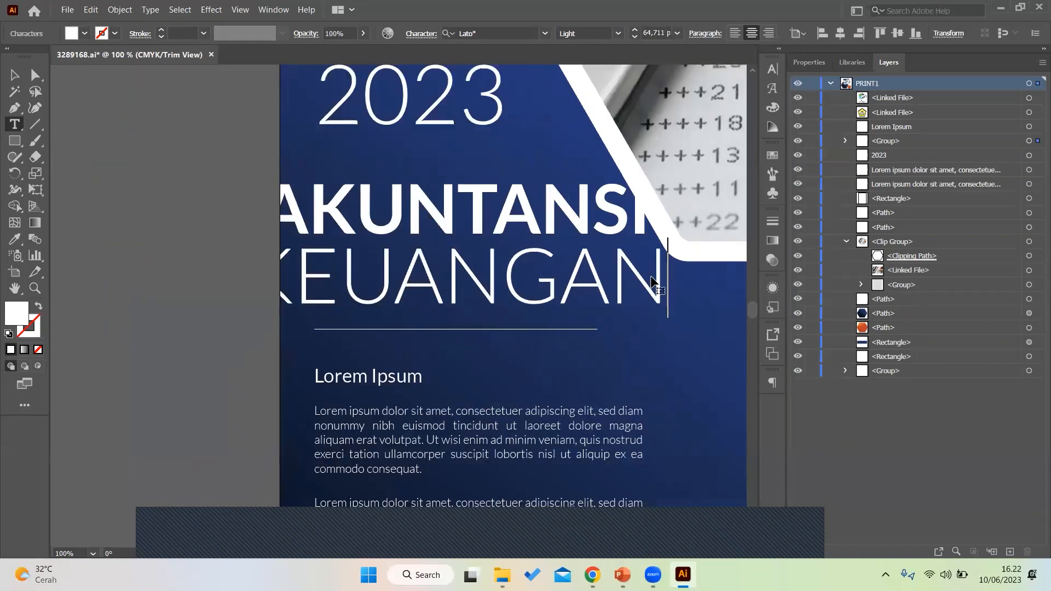
scroll(601, 266, "right", 5)
key("ctrl+a")
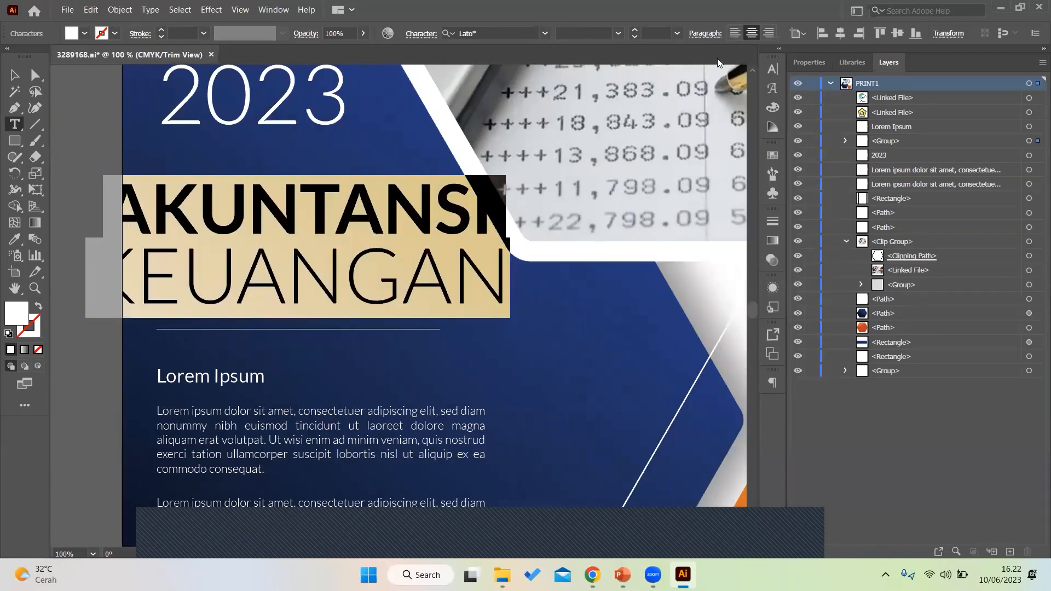
scroll(653, 33, "down", 20)
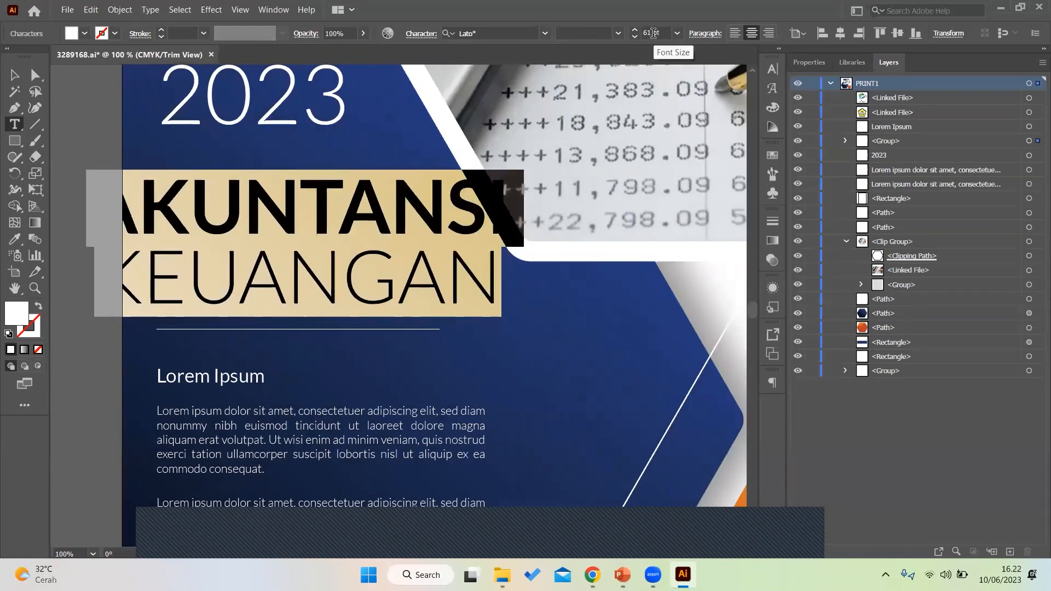
scroll(653, 33, "up", 6)
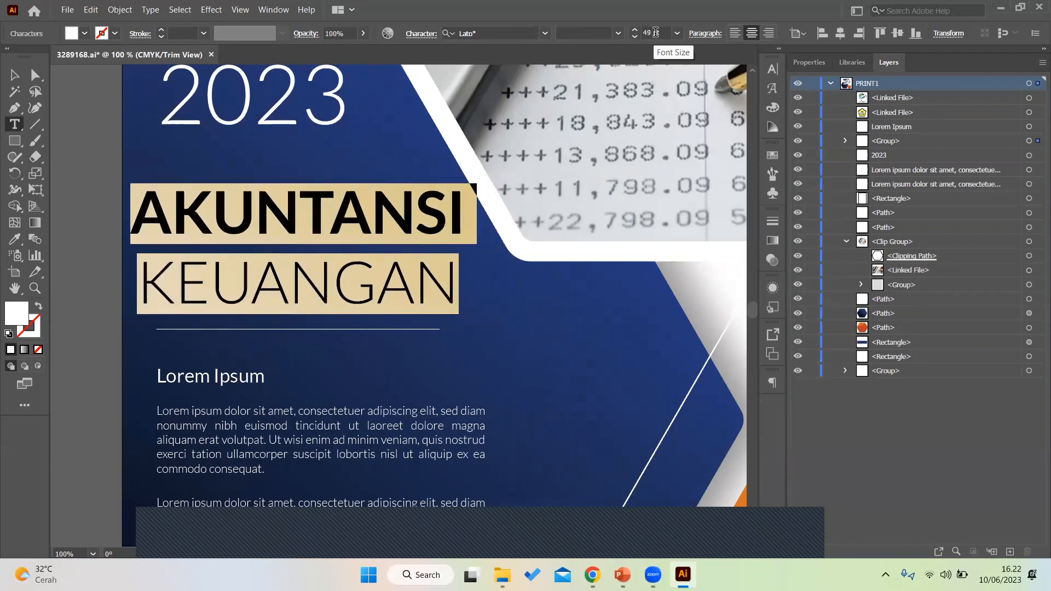
Set the title's line spacing to 48 pt and nudge the title slightly to the right on the cover
left_click(772, 70)
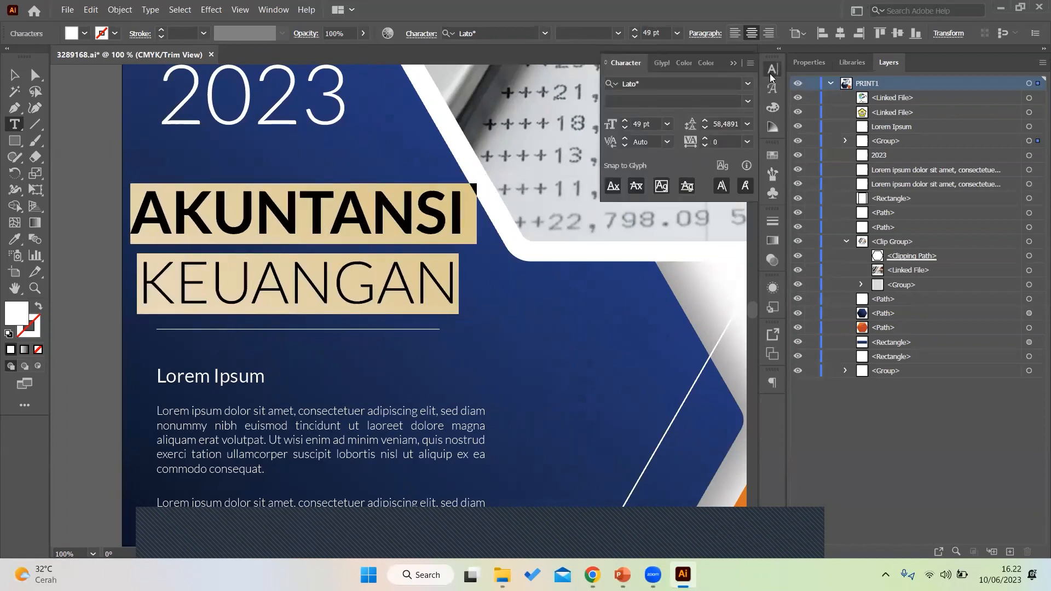
scroll(727, 124, "down", 9)
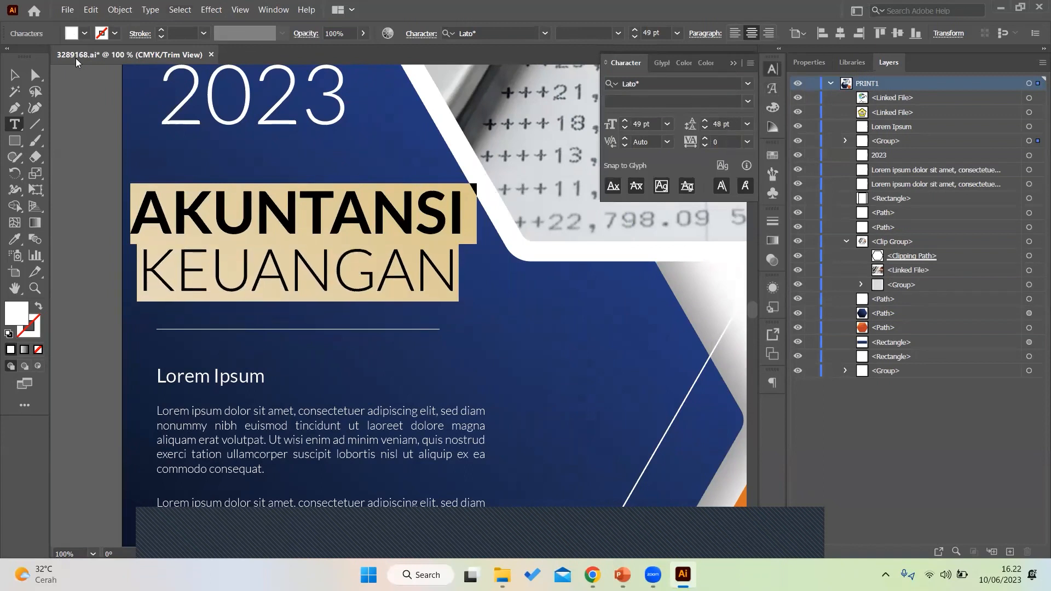
left_click(14, 74)
left_click_drag(421, 233, 432, 236)
scroll(432, 236, "down", 1)
left_click(166, 265)
left_click(98, 132)
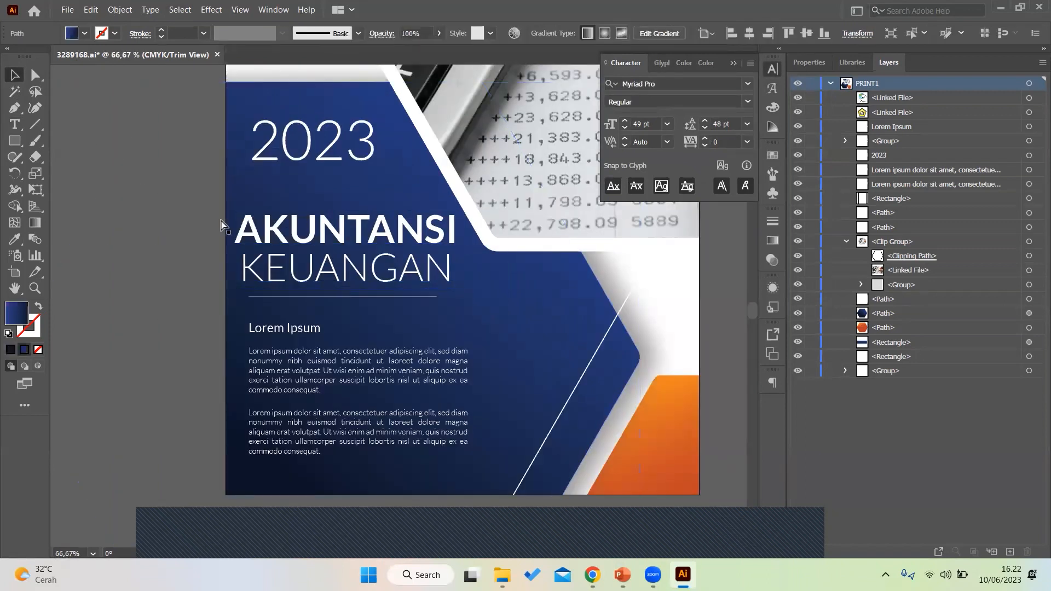
Duplicate the Lorem Ipsum heading to just above the title and change the copy's text to MODUL PEMBELAJARAN
scroll(227, 223, "right", 2)
scroll(132, 318, "up", 4)
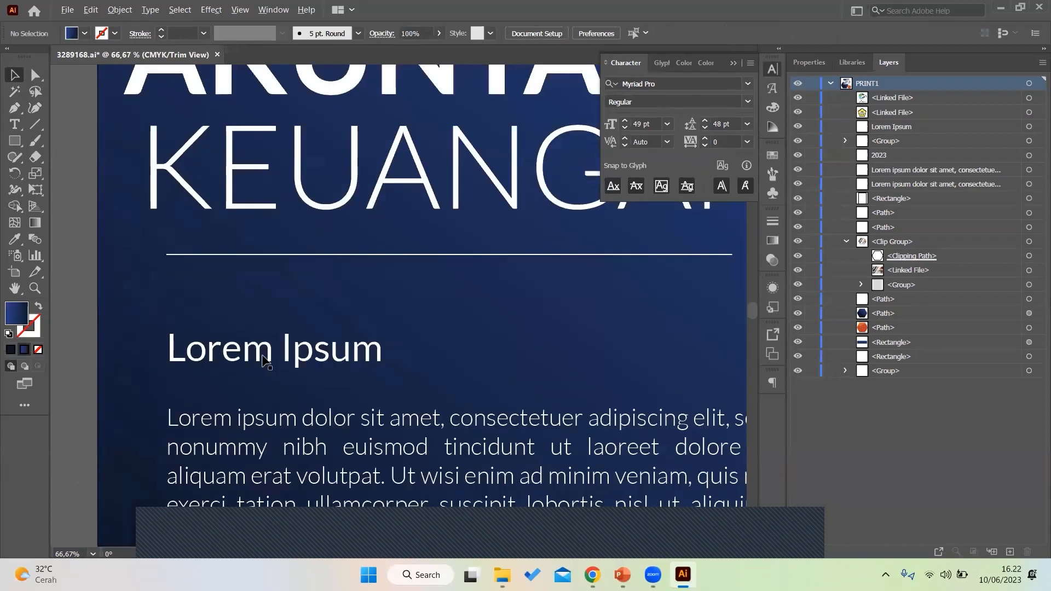
scroll(297, 363, "down", 3)
left_click(340, 370)
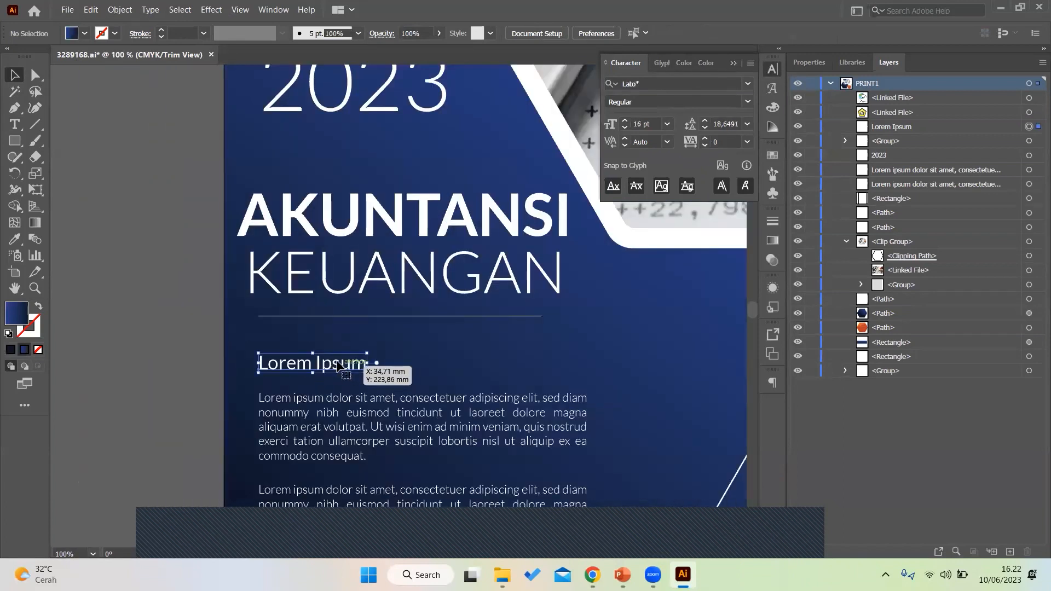
left_click_drag(338, 366, 341, 180)
key("t")
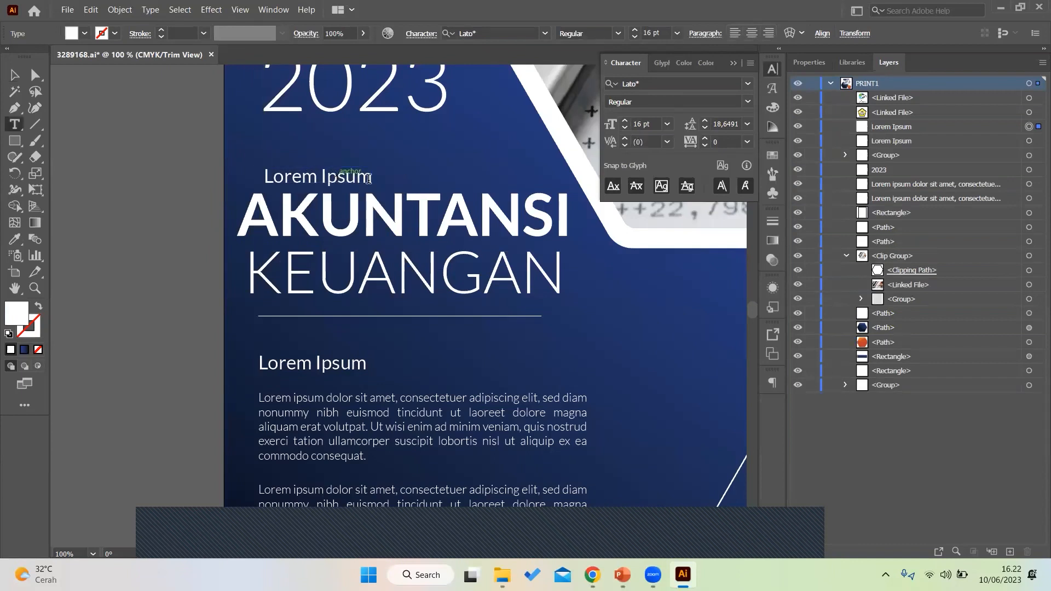
key("ctrl+a")
type("M")
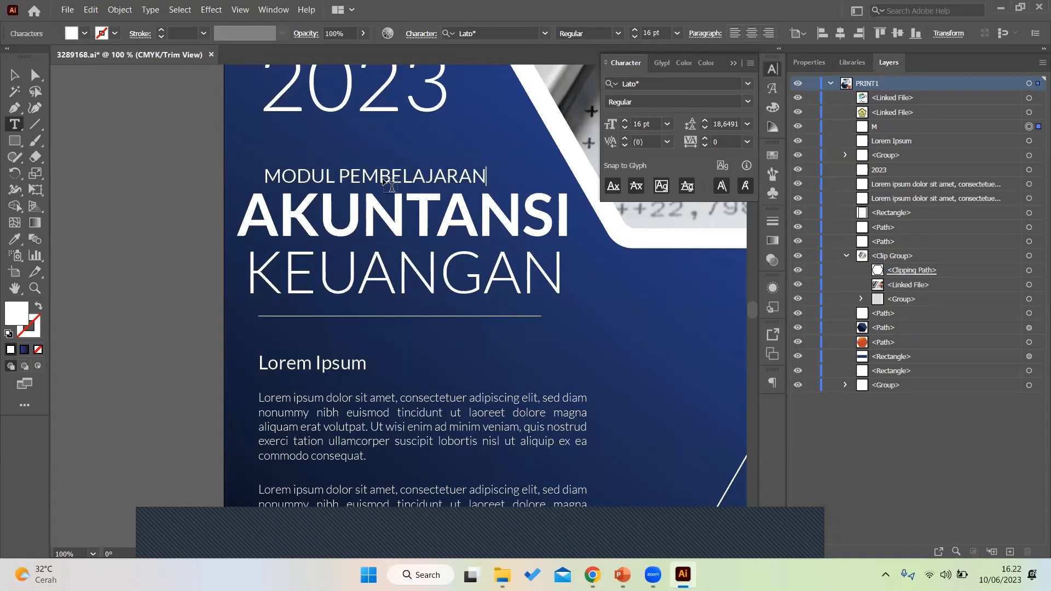
left_click(14, 74)
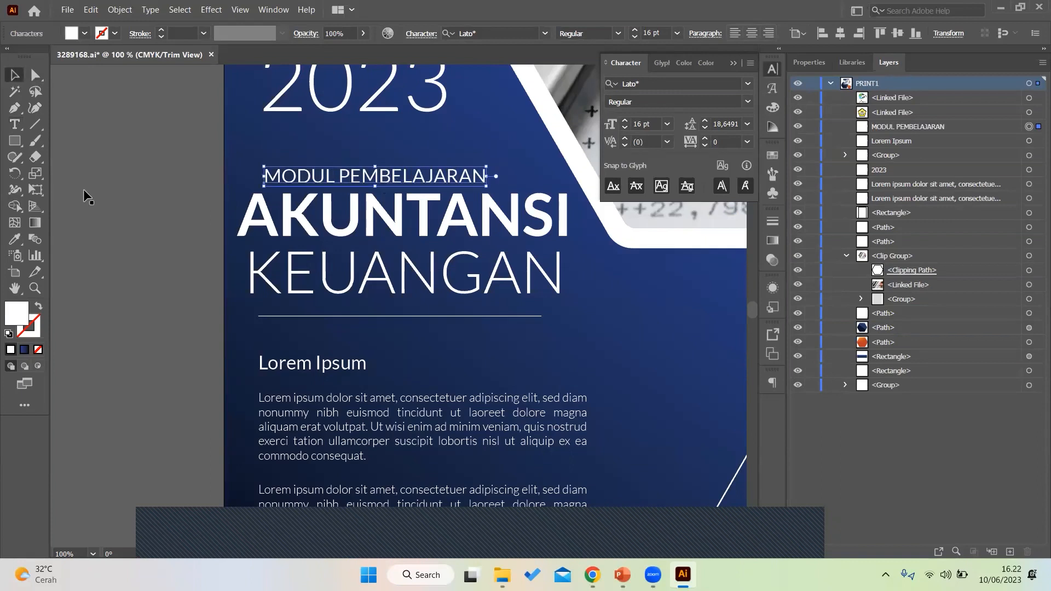
left_click(426, 174)
left_click_drag(426, 174, 425, 171)
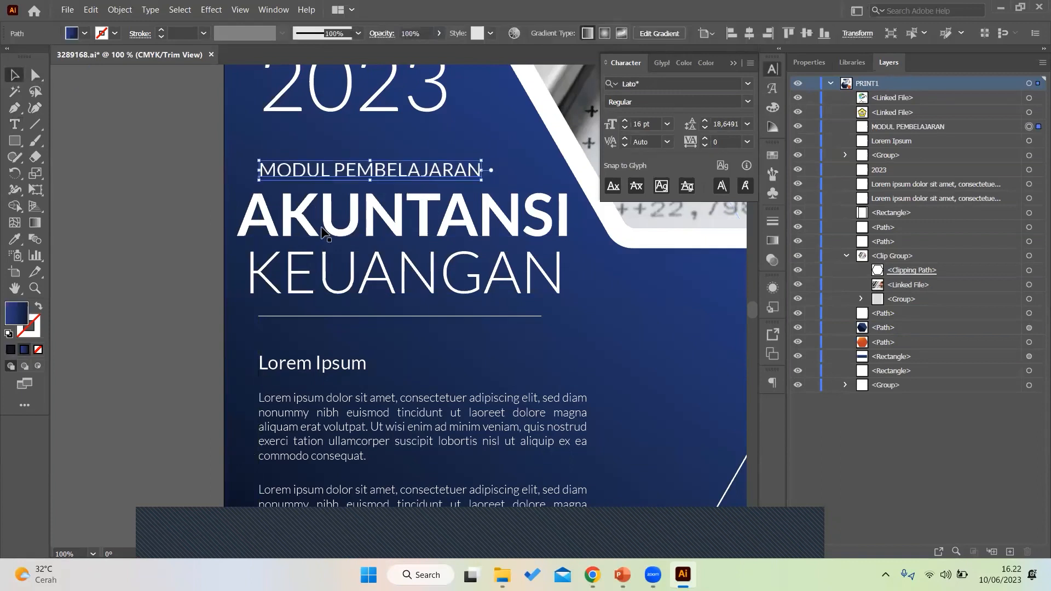
Set the font size of the word KEUANGAN in the title to 51 pt
scroll(319, 228, "up", 1)
left_click(506, 290)
scroll(506, 293, "right", 2)
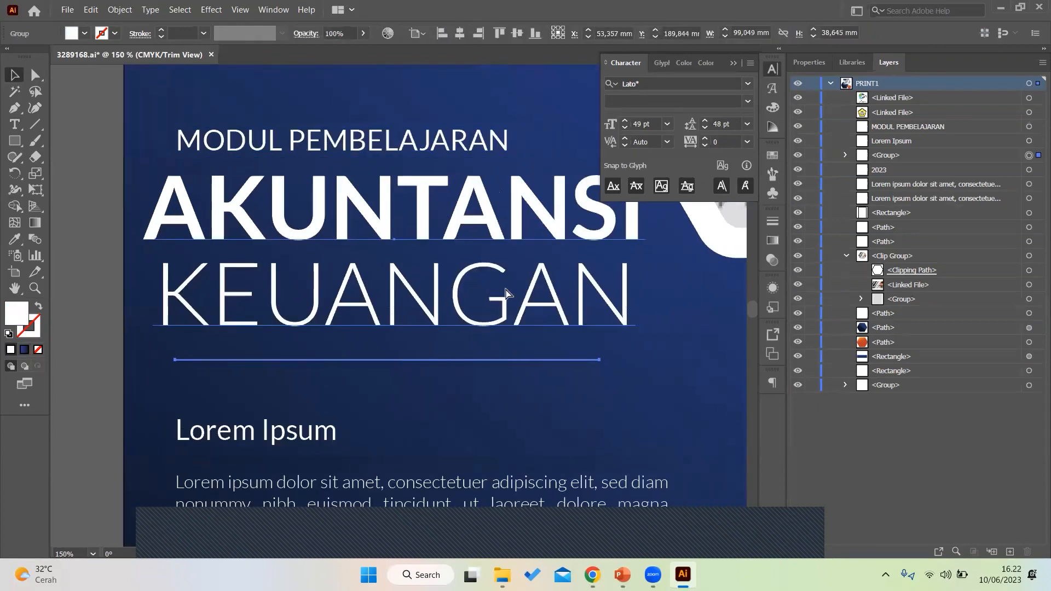
left_click(17, 126)
left_click_drag(172, 280, 650, 279)
scroll(637, 125, "up", 2)
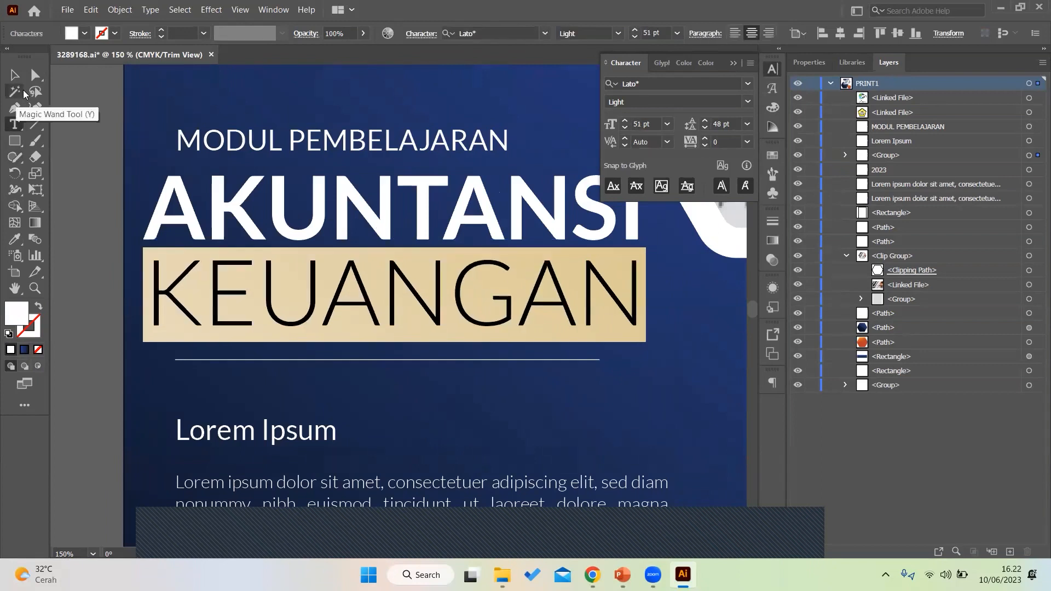
Nudge the title slightly left and line up MODUL PEMBELAJARAN with its left edge, just above AKUNTANSI
left_click(14, 75)
left_click_drag(561, 218, 554, 220)
left_click_drag(454, 146, 424, 161)
scroll(426, 191, "down", 3)
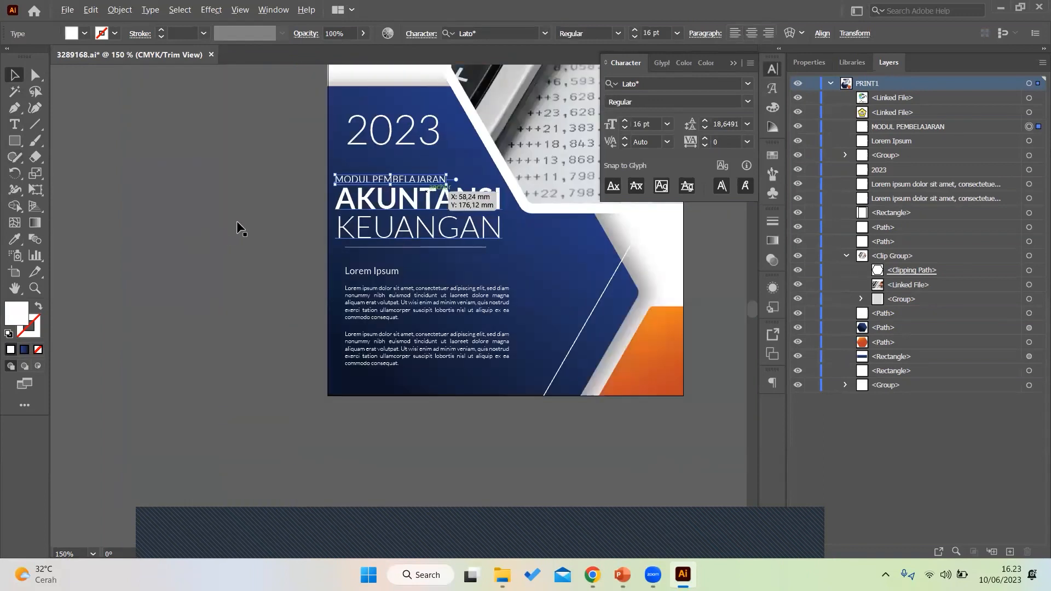
left_click(197, 121)
Make the 2023 year text Bold and shift it slightly to the left
scroll(400, 121, "up", 2)
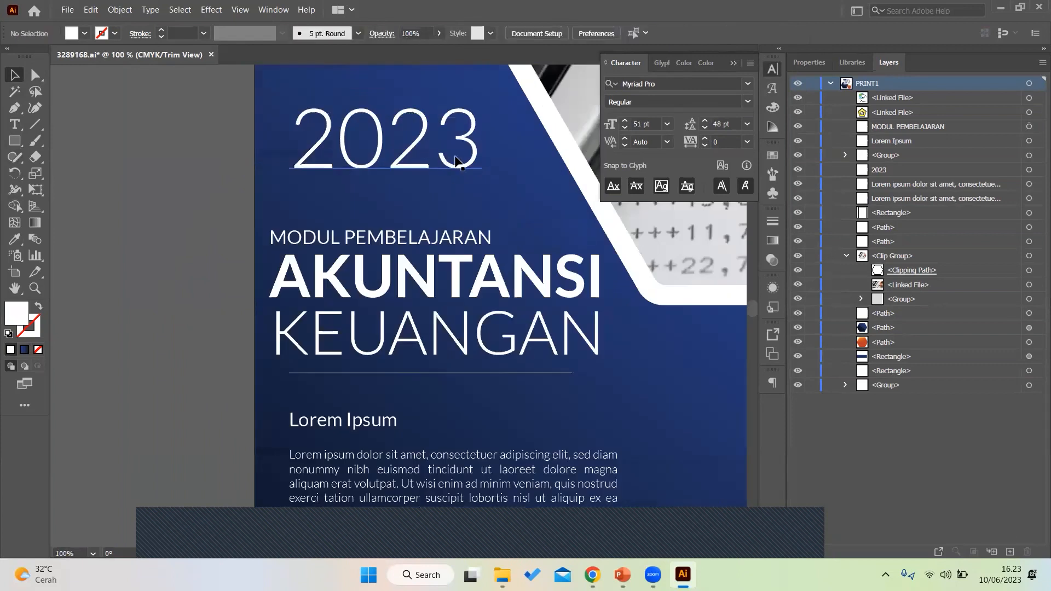
left_click(460, 156)
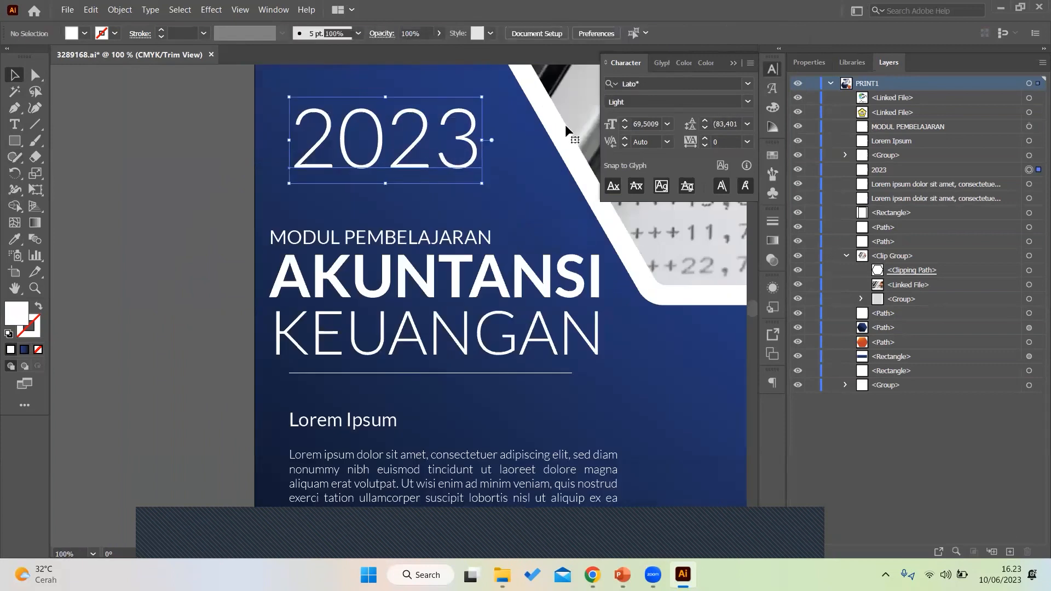
left_click(748, 102)
left_click(687, 175)
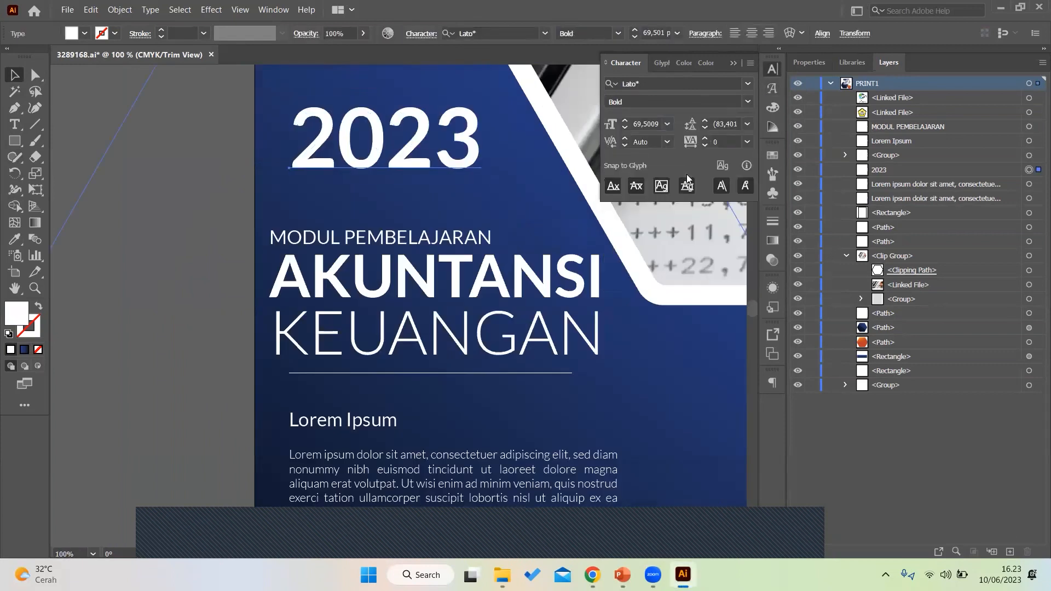
mouse_move(434, 157)
left_mouse_down()
mouse_move(422, 190)
mouse_move(428, 156)
left_mouse_up()
scroll(234, 249, "down", 2)
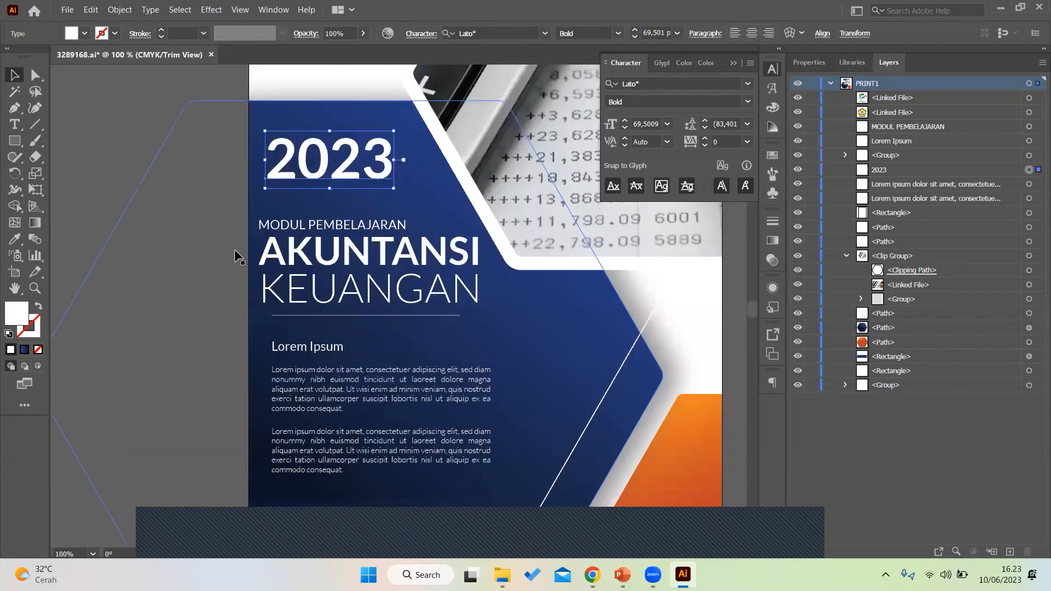
left_click(130, 158)
Replace the Lorem Ipsum heading below the title's divider line with HIMPUNAN MAHASISWA
scroll(130, 159, "right", 3)
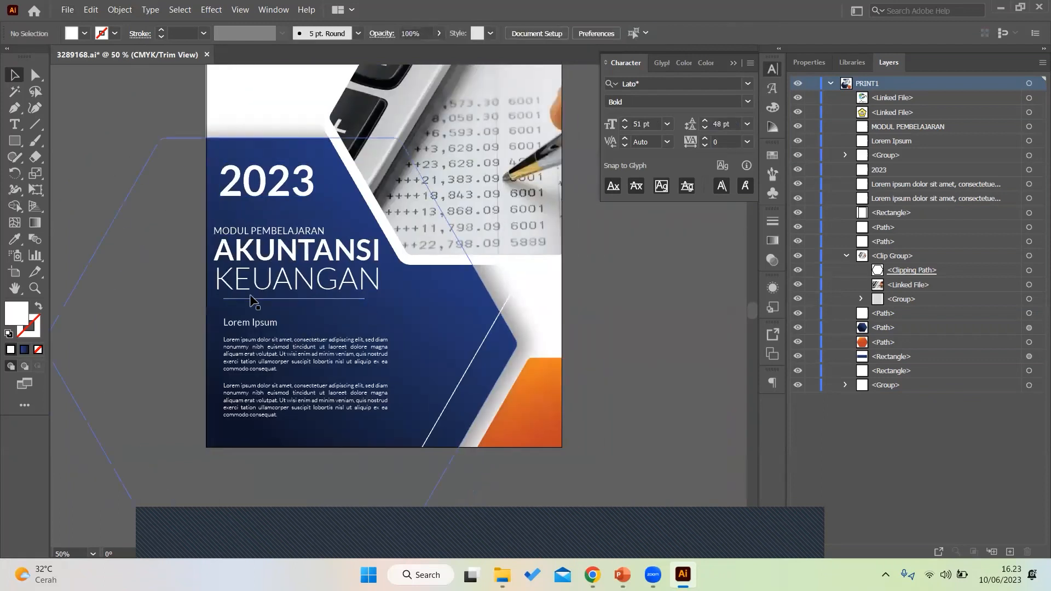
scroll(263, 307, "up", 5)
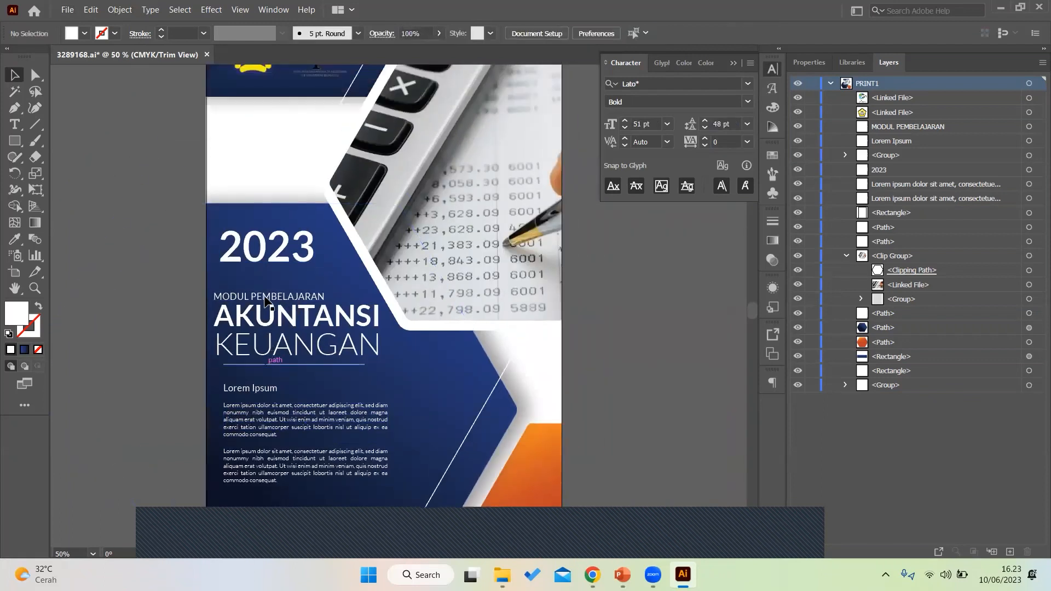
scroll(284, 318, "down", 5)
scroll(312, 335, "up", 5)
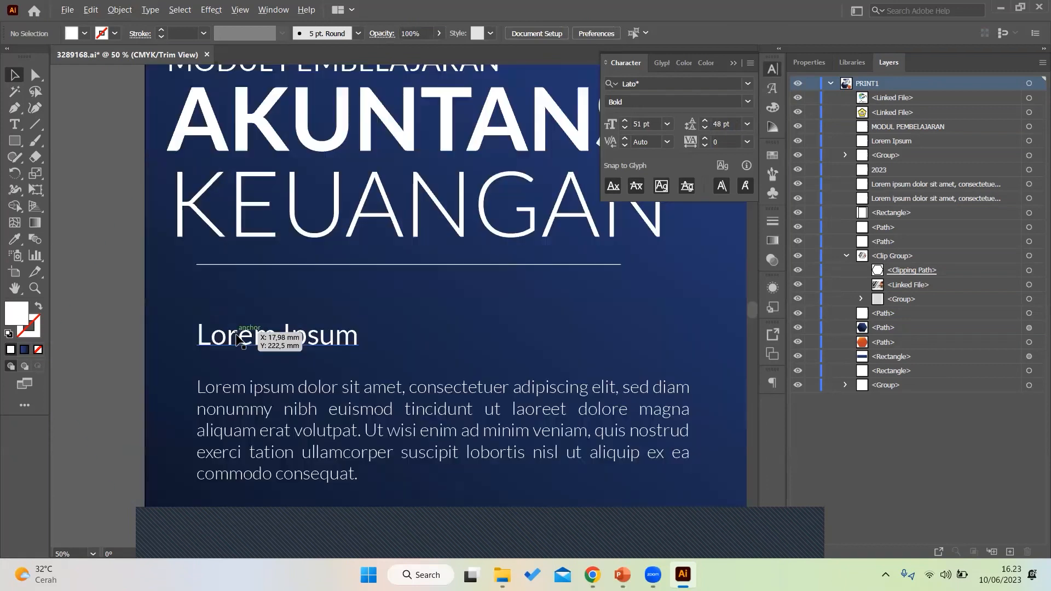
left_click(376, 345)
key("t")
triple_click(431, 344)
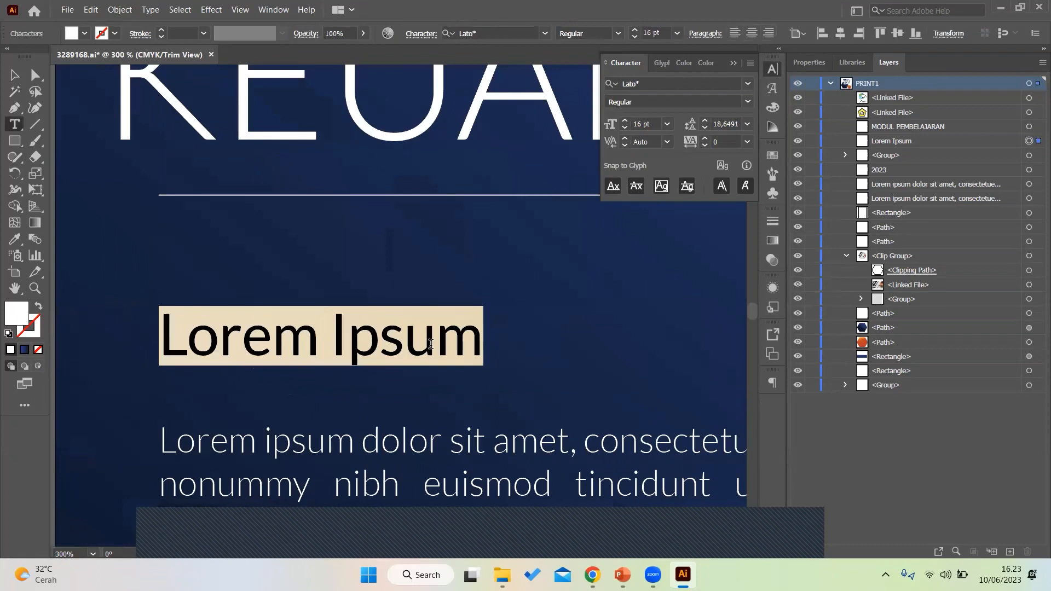
type("HIMP")
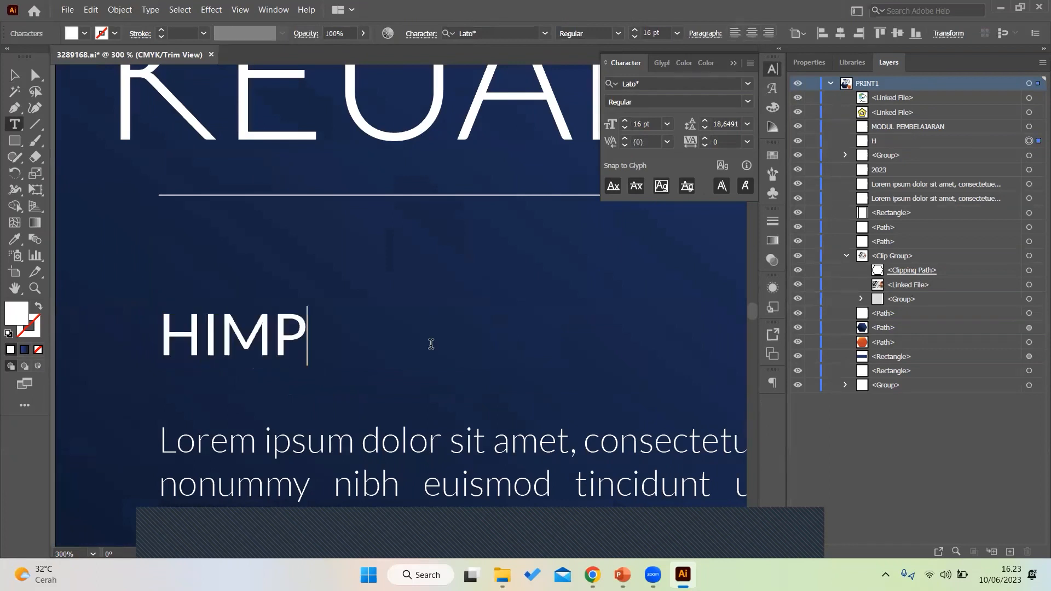
type("UNAN MAHASISW")
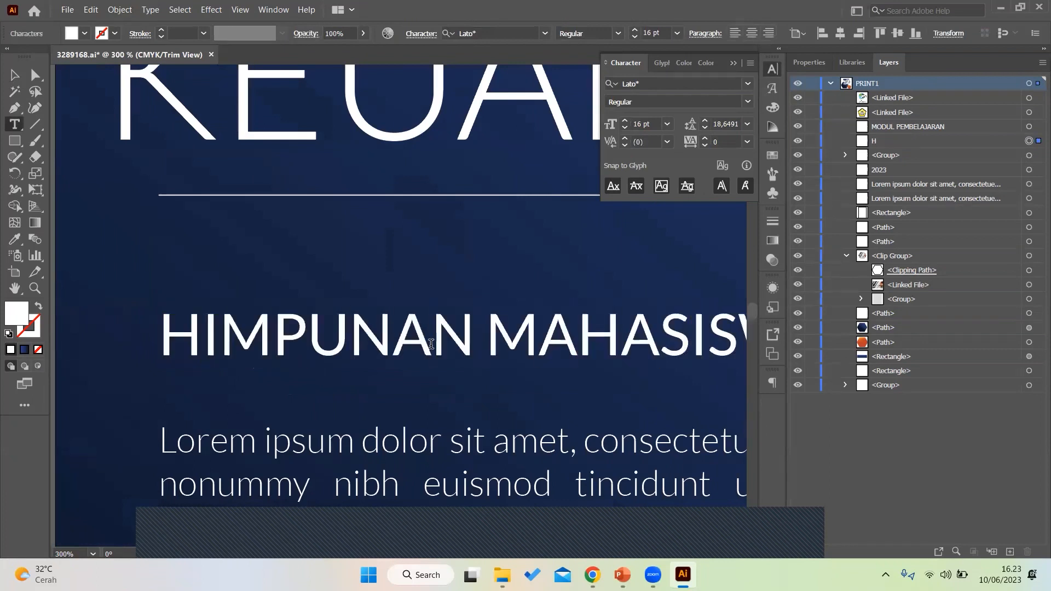
type("A")
scroll(431, 344, "down", 2)
scroll(431, 344, "right", 1)
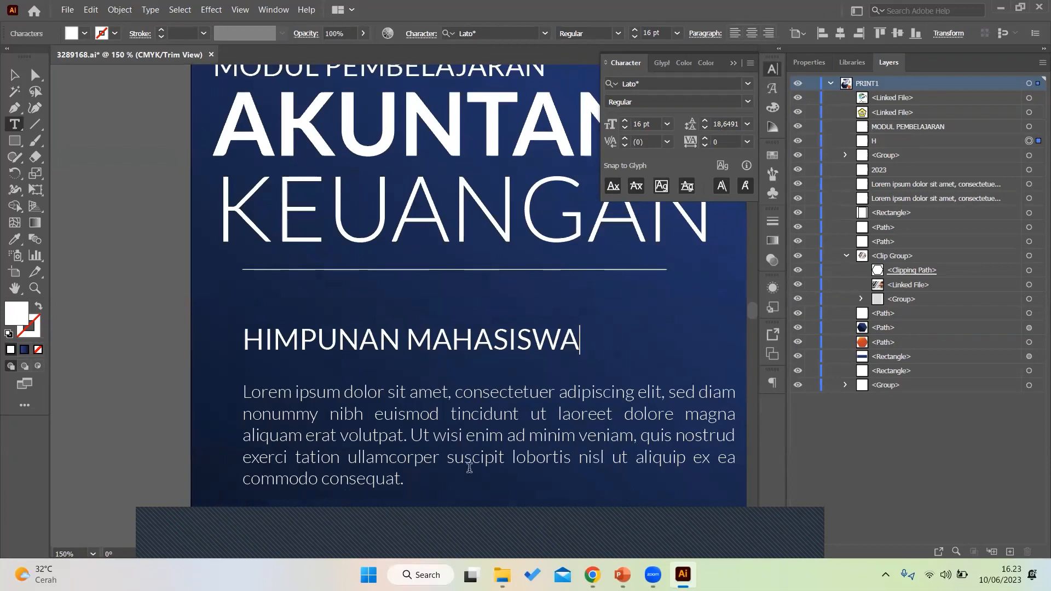
Extend the HIMPUNAN MAHASISWA heading with S1 AKUNTANSI
key("alt+Tab")
key("alt+Tab")
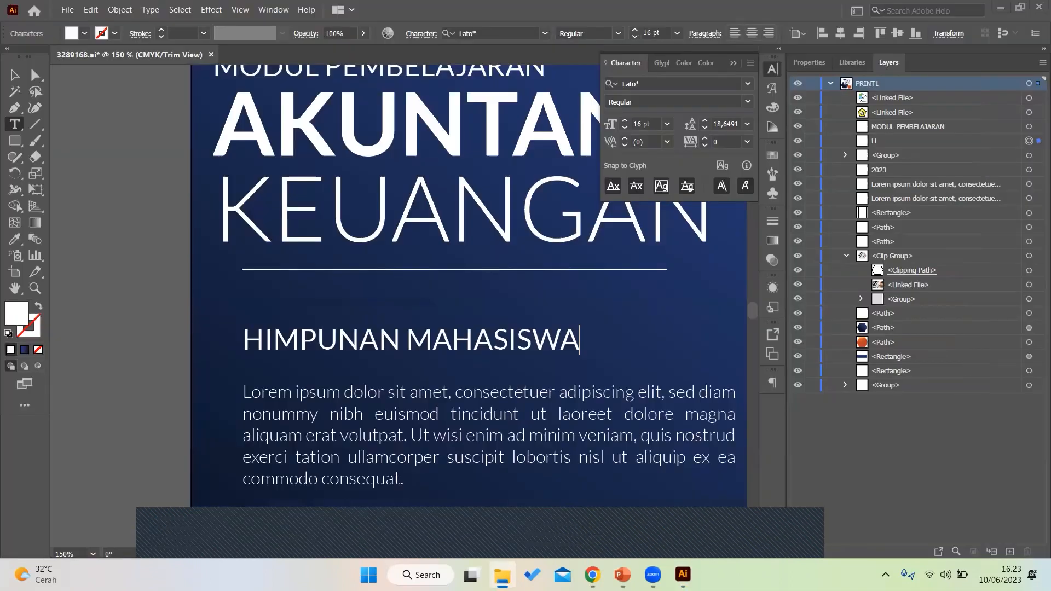
type("S1 AKU")
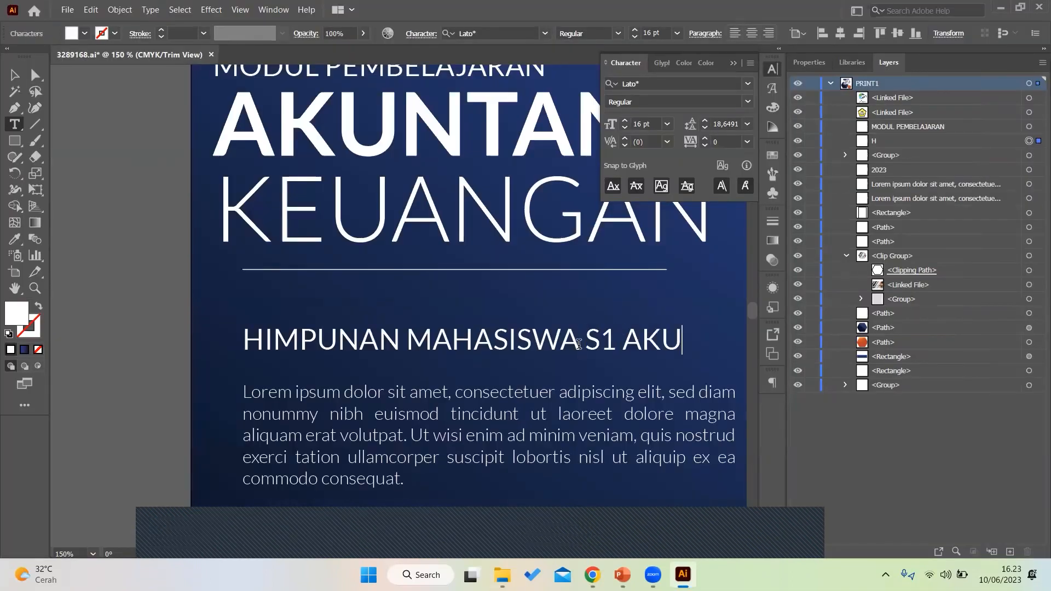
scroll(578, 344, "down", 2)
scroll(583, 350, "right", 1)
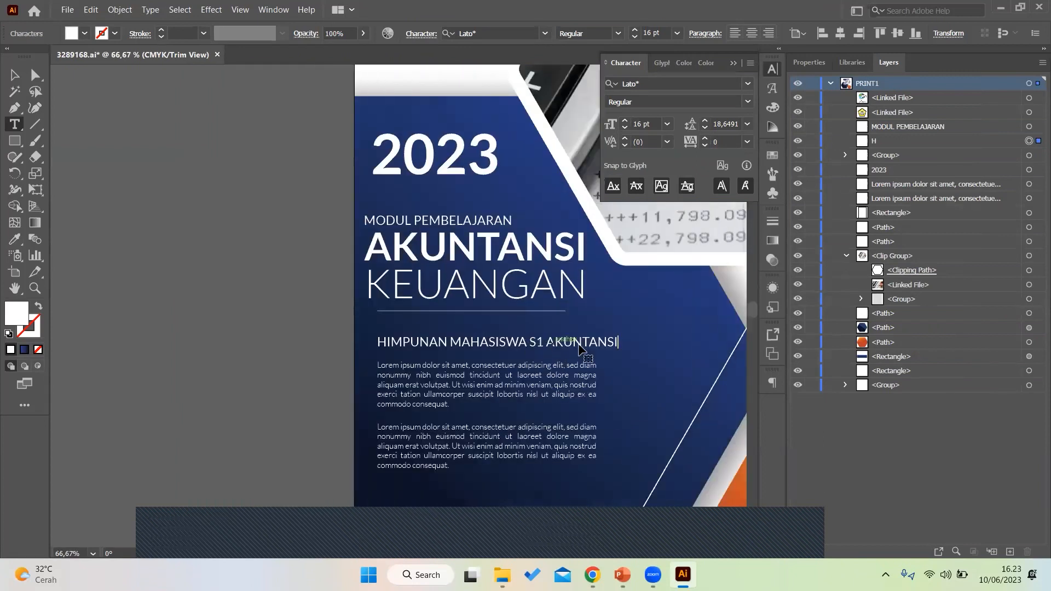
Set the HIMPUNAN MAHASISWA S1 AKUNTANSI heading to 13 pt and move it up to just below the divider line
scroll(418, 319, "up", 2)
scroll(417, 316, "right", 3)
key("ctrl+a")
type("13")
key("Return")
key("Escape")
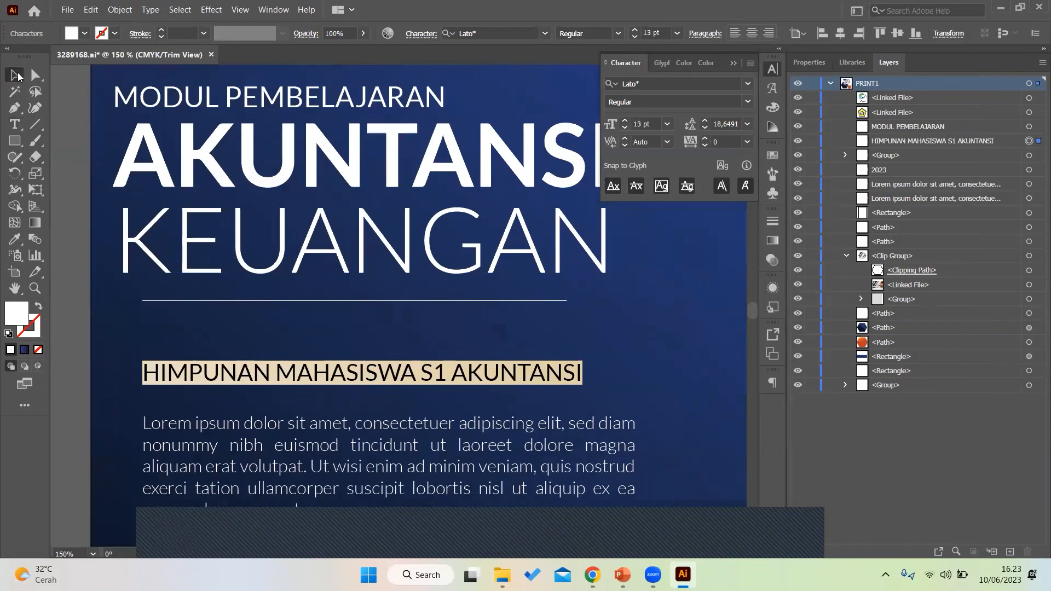
left_click_drag(514, 366, 521, 340)
scroll(522, 340, "up", 1)
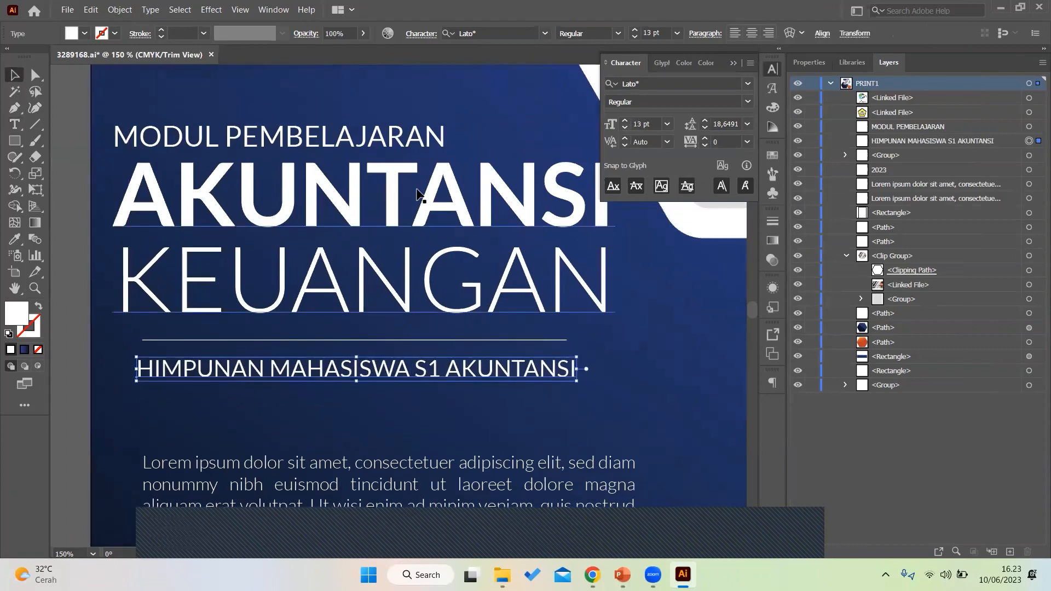
Center-align MODUL PEMBELAJARAN, center it above the title, and nudge the HIMPUNAN MAHASISWA S1 AKUNTANSI heading slightly right
left_click_drag(414, 146, 470, 140)
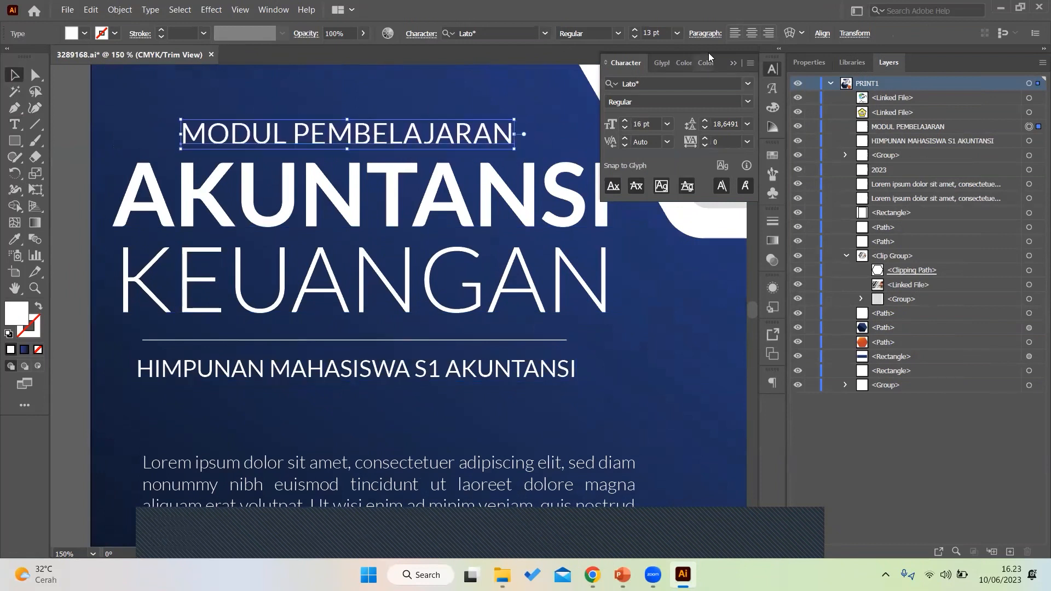
left_click(754, 33)
left_click_drag(300, 136, 477, 135)
scroll(478, 135, "up", 1)
left_click_drag(467, 176, 460, 177)
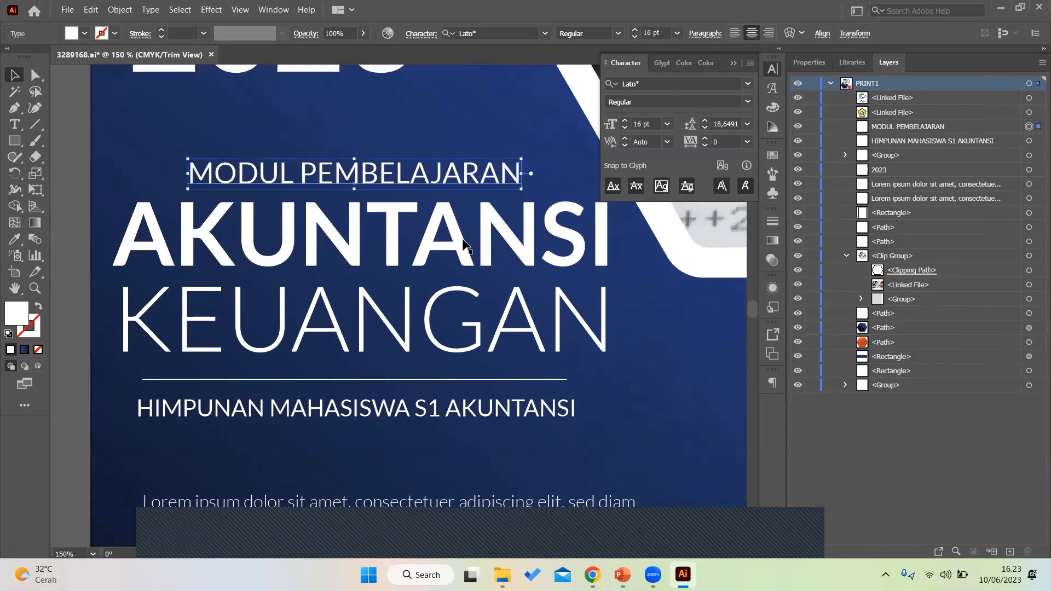
left_click_drag(465, 417, 468, 417)
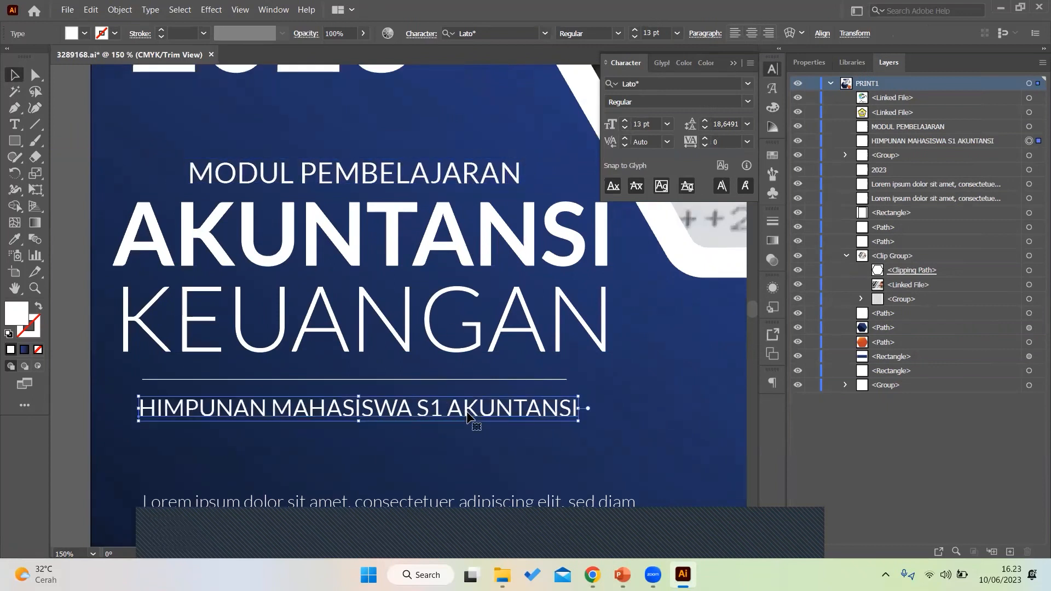
Switch to Chrome and examine the Akuntansi Manajemen module cover among the modul akuntansi image results as a reference for the cover's contents
scroll(467, 417, "down", 2, "alt")
scroll(452, 386, "up", 2, "alt")
scroll(451, 386, "down", 2)
scroll(451, 386, "right", 6)
scroll(452, 386, "left", 3)
scroll(427, 374, "down", 1, "alt")
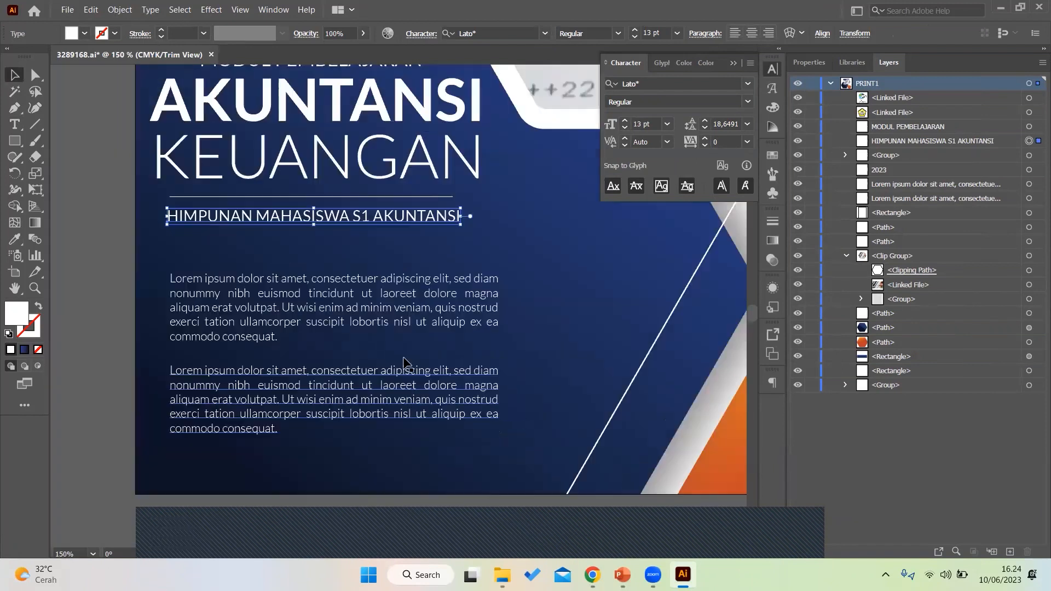
scroll(334, 338, "down", 2, "alt")
left_click(86, 87)
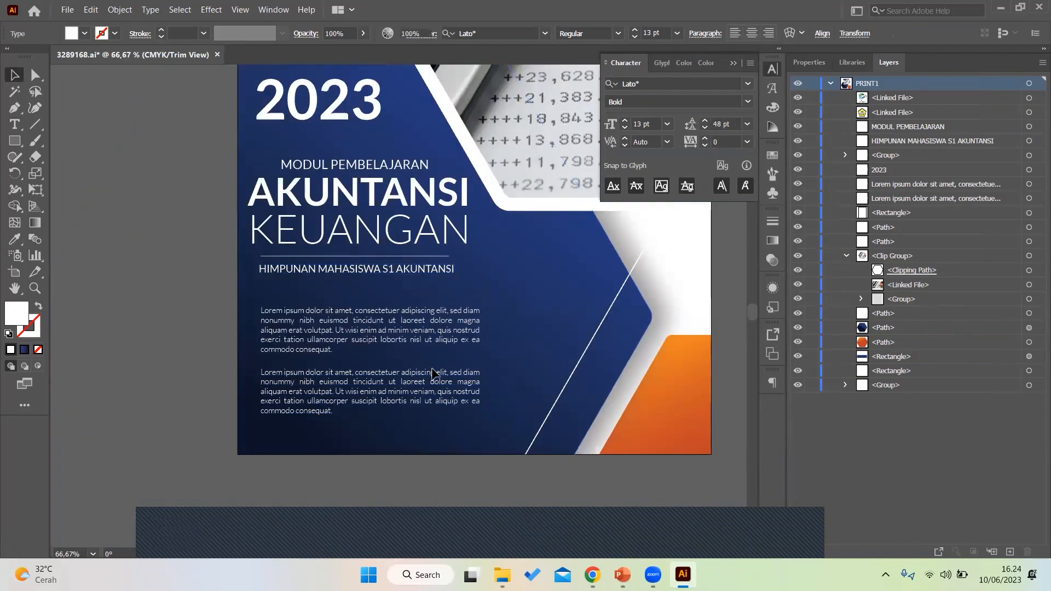
scroll(350, 340, "up", 1)
left_click(593, 575)
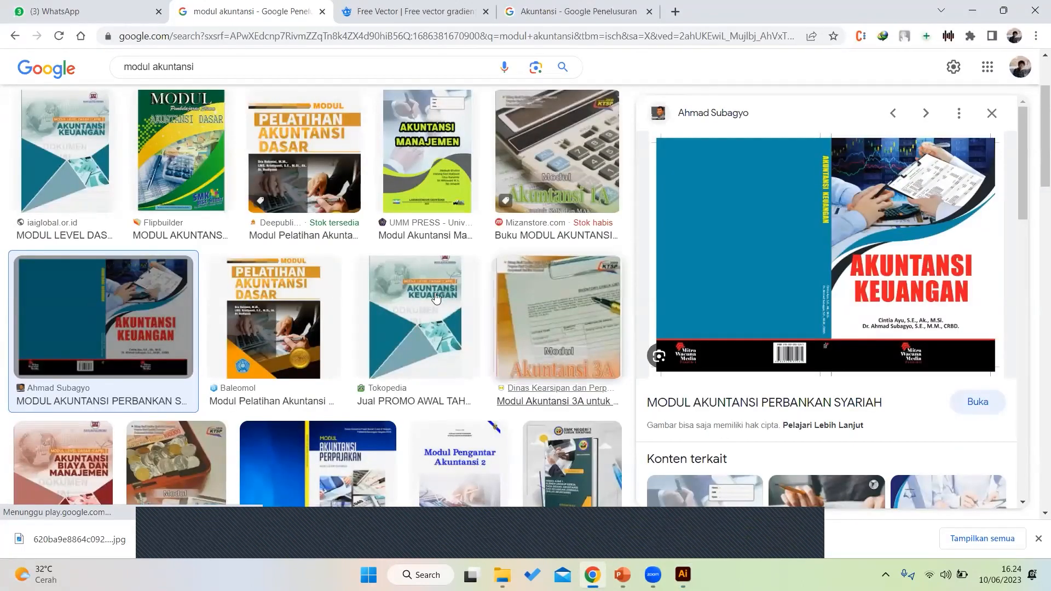
left_click(454, 187)
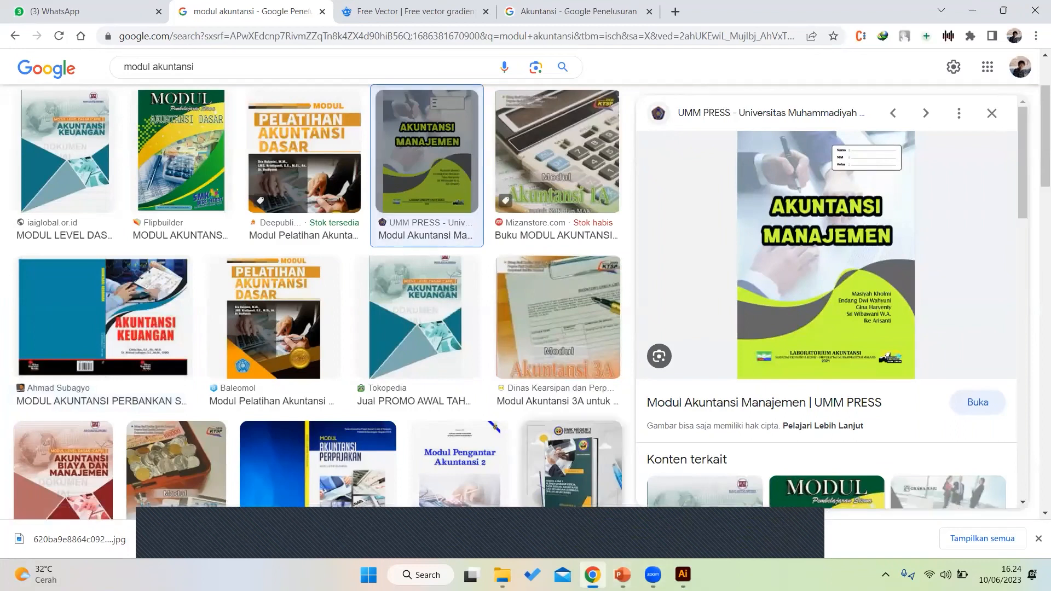
left_click(592, 575)
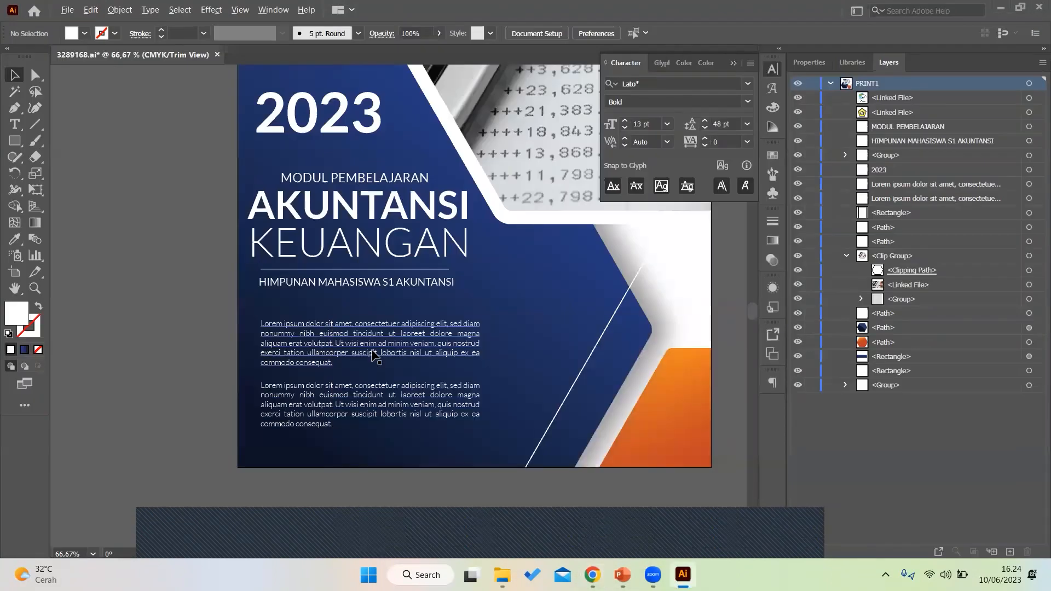
In Illustrator, replace the upper Lorem ipsum paragraph with the introductory line "Modul ini berisi tentang:"
scroll(372, 354, "up", 1)
double_click(374, 342)
left_click(381, 339)
triple_click(455, 357)
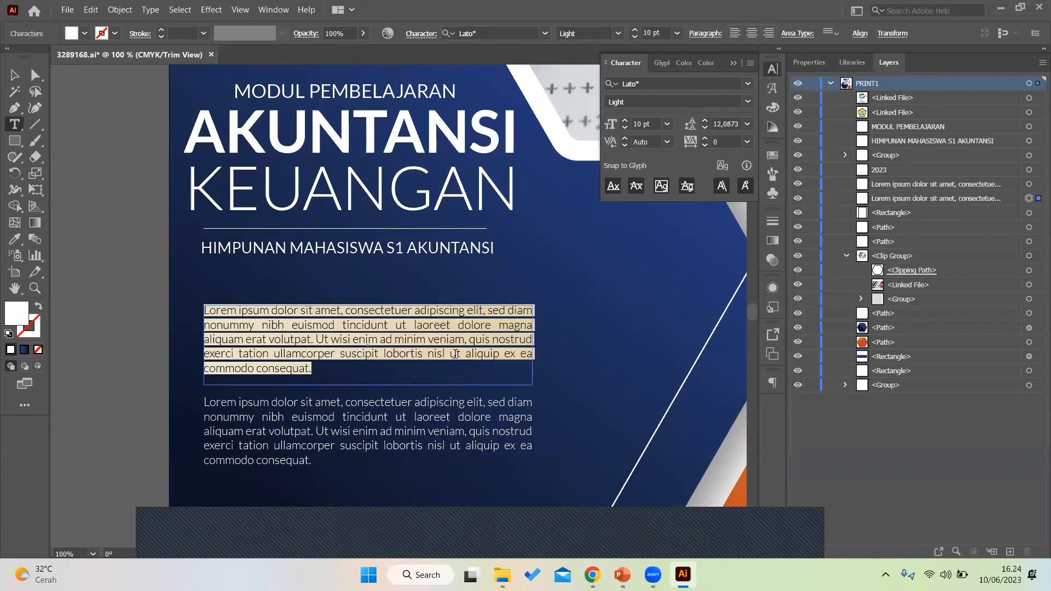
type("1. MATERI 1")
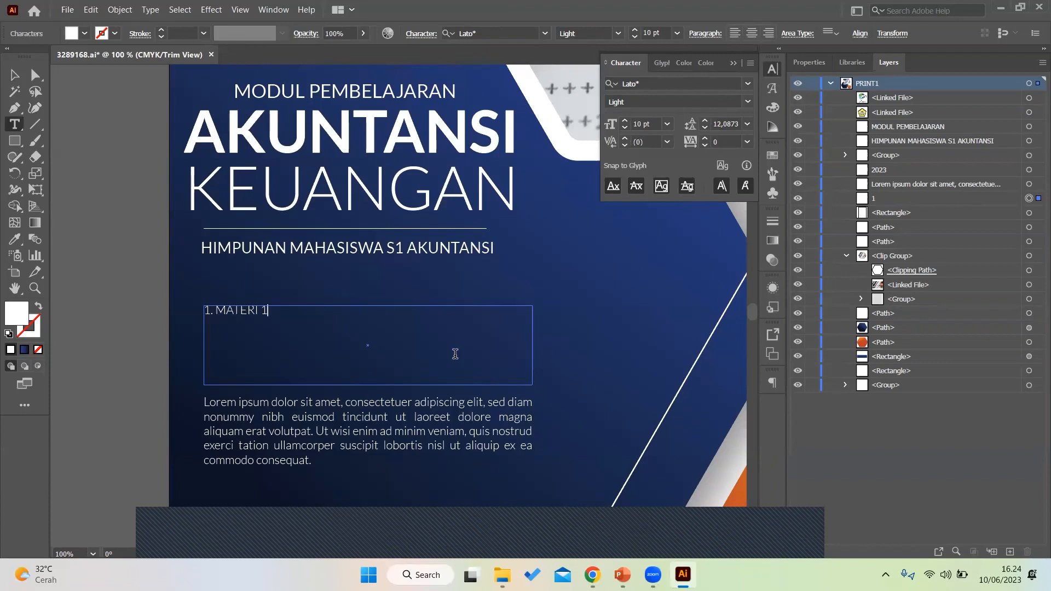
key("ctrl+a")
type("M")
scroll(353, 365, "up", 1, "alt")
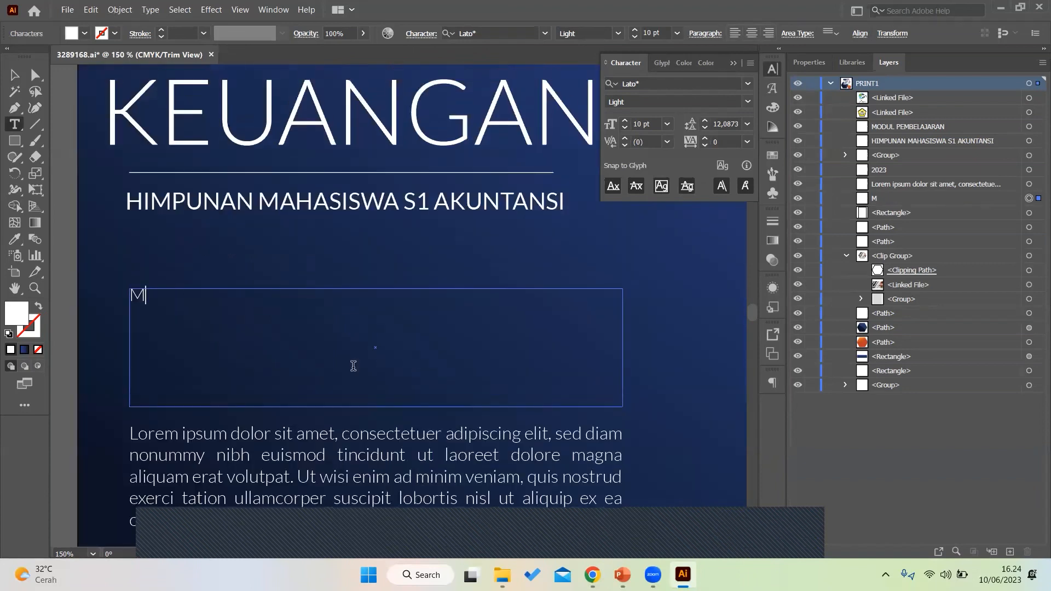
type("odul ini berisi tentang")
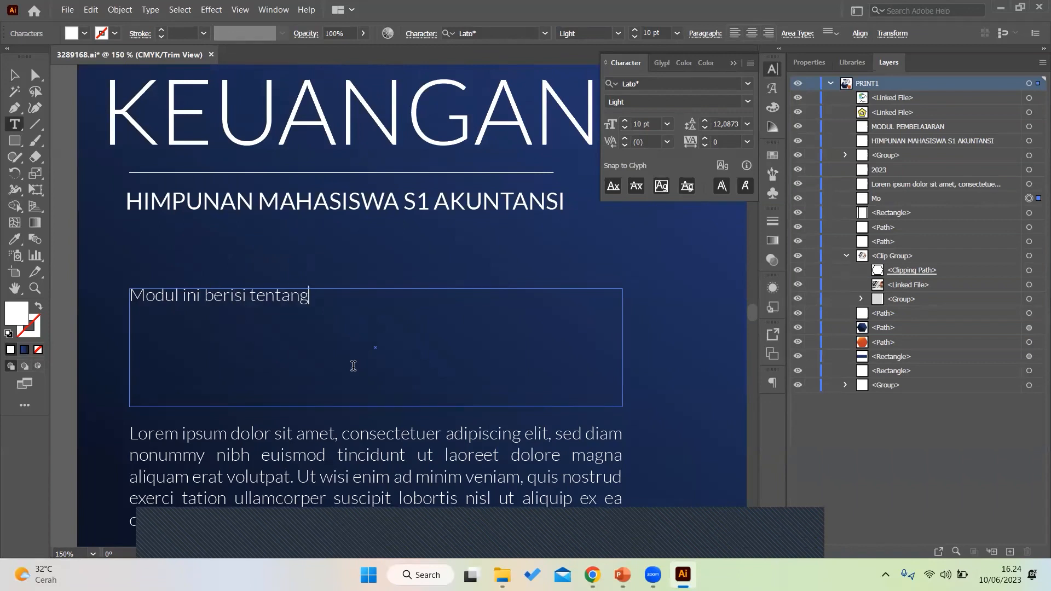
type(":")
key("Return")
Add the numbered lines "1. Pengantar Akuntansi I", "2. Pengantar Akuntansi II" and "3. Pengantar Akuntansi III" below "Modul ini berisi tentang:"
type("1. Pengantar")
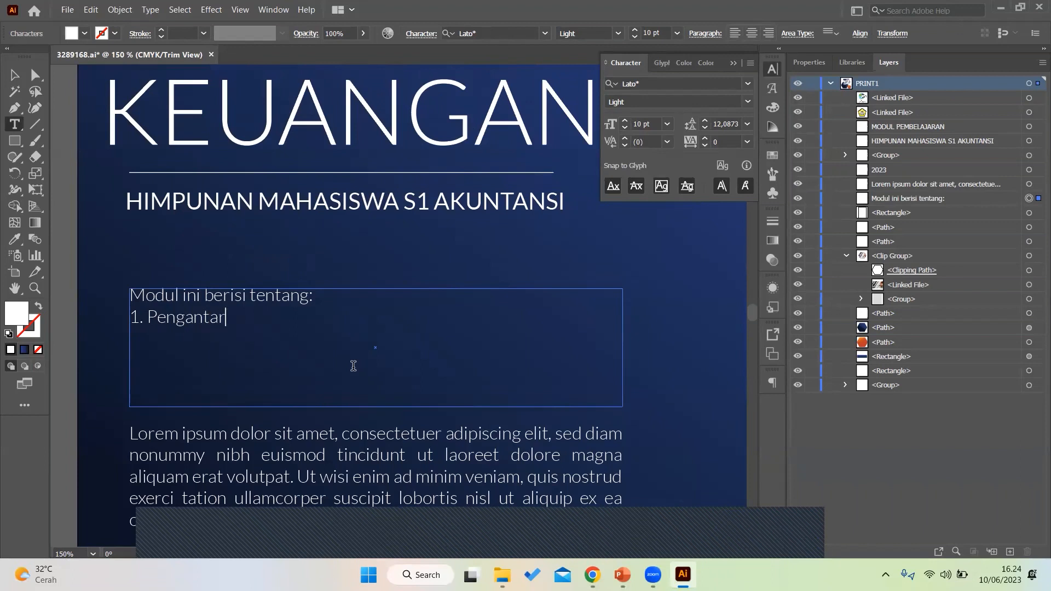
type(" Akuntansi I")
key("Return")
type("2. Pengantar")
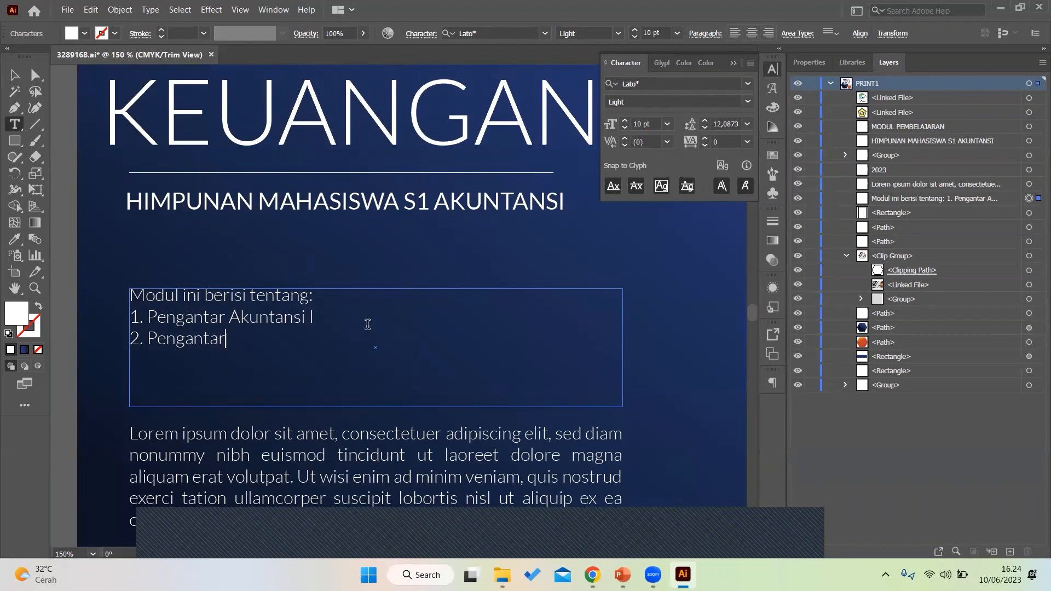
type(" Akuntansi II 3. Pengan")
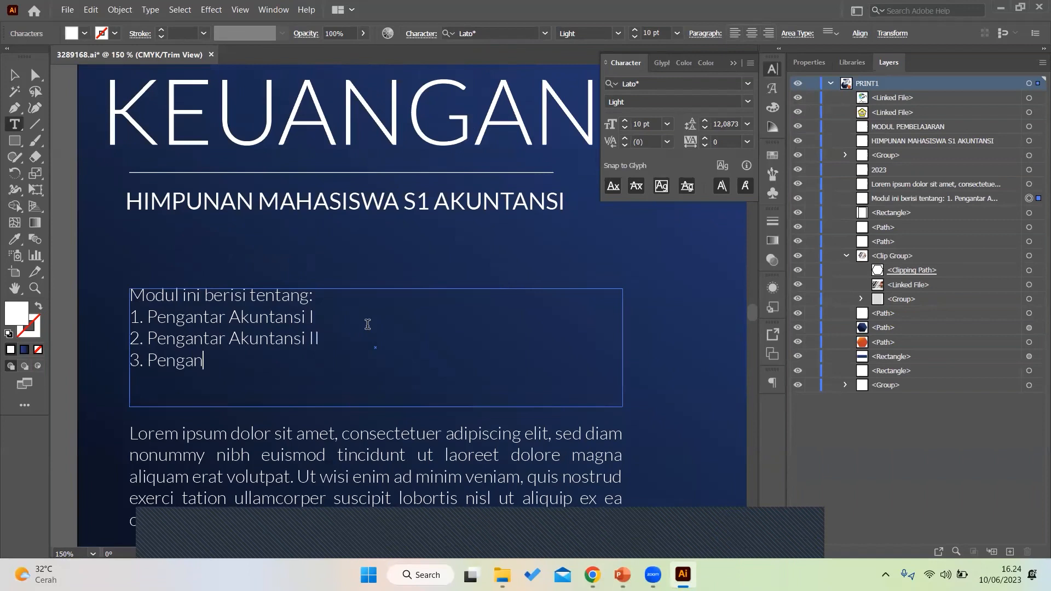
type("tar Akuntabsi")
key("BackSpace")
key("BackSpace")
type("nsi")
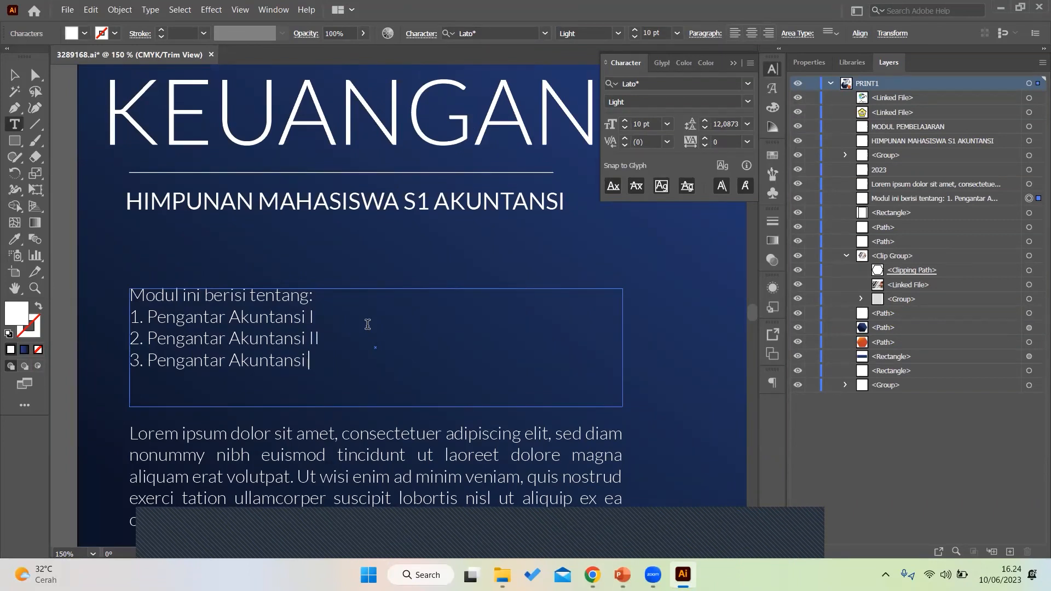
type(" III")
left_click(14, 75)
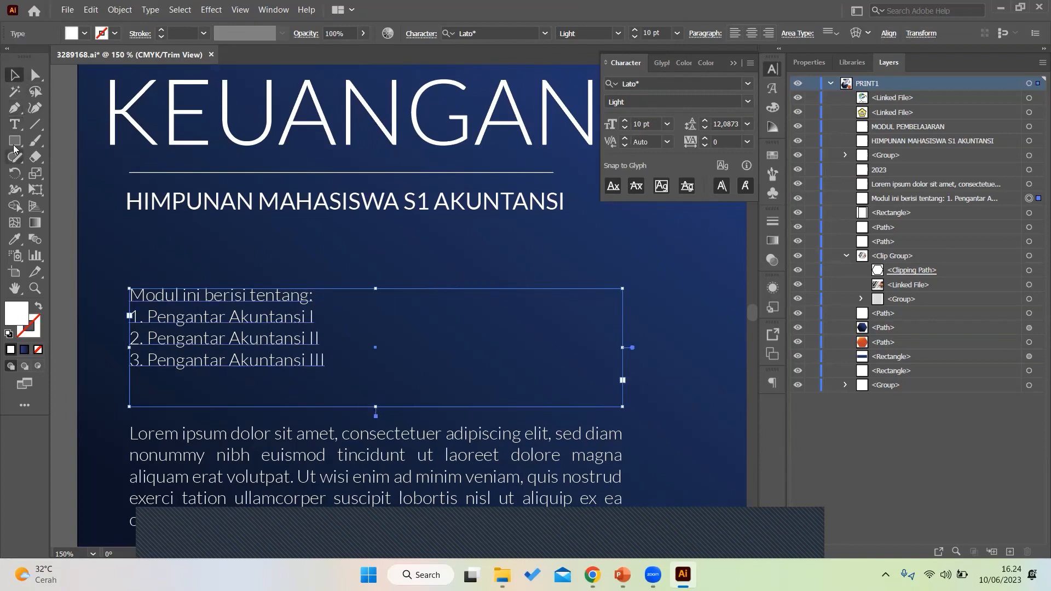
Move the "Modul ini berisi tentang" text block up to just below the HIMPUNAN MAHASISWA S1 AKUNTANSI heading
left_click_drag(221, 333, 212, 287)
scroll(212, 287, "down", 2)
left_click(143, 281)
scroll(143, 281, "up", 1)
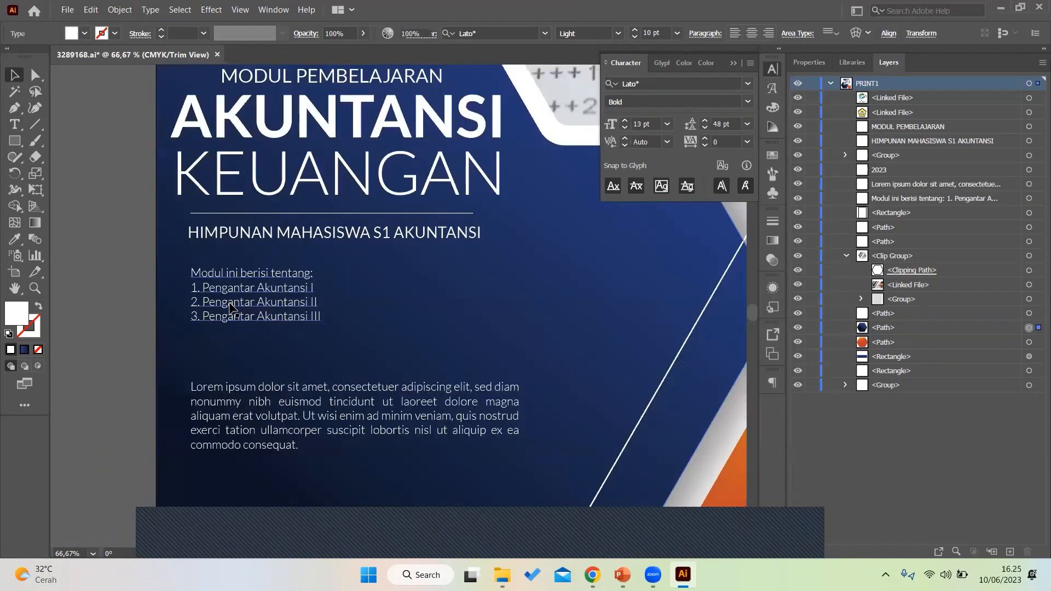
left_click(268, 305)
left_click(268, 305)
scroll(365, 271, "down", 1)
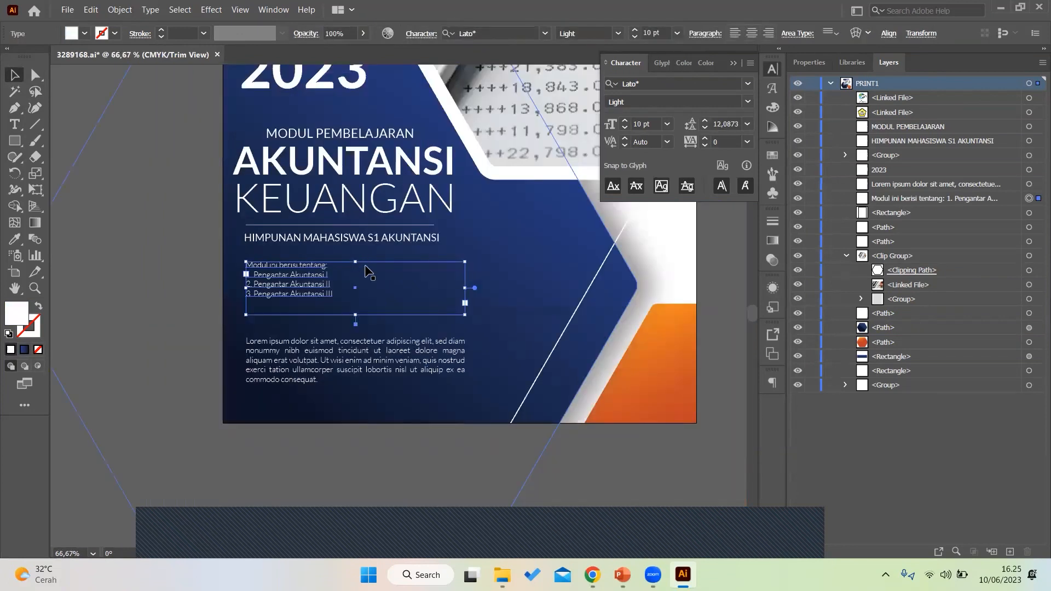
scroll(366, 271, "up", 2)
left_click(106, 102)
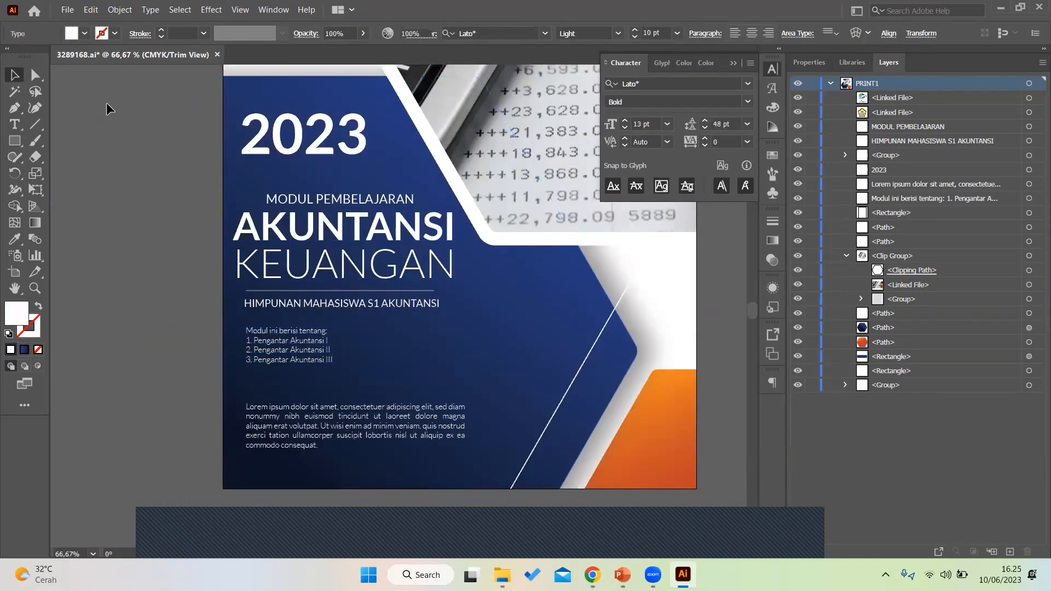
Move MODUL PEMBELAJARAN right until it ends near the right edge of AKUNTANSI, and nudge 2023 slightly right
scroll(106, 103, "up", 2)
left_click_drag(337, 214, 396, 251)
left_click_drag(511, 340, 361, 219)
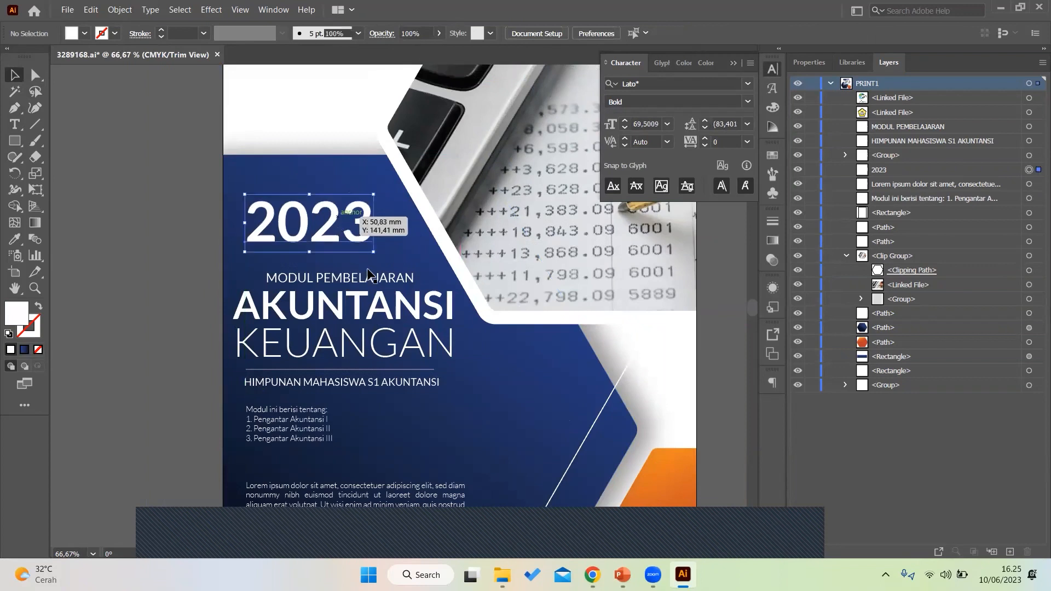
left_click_drag(388, 281, 431, 280)
mouse_move(372, 234)
left_mouse_down()
mouse_move(364, 214)
mouse_move(381, 230)
mouse_move(387, 222)
mouse_move(376, 211)
mouse_move(369, 219)
left_mouse_up()
scroll(143, 373, "down", 3)
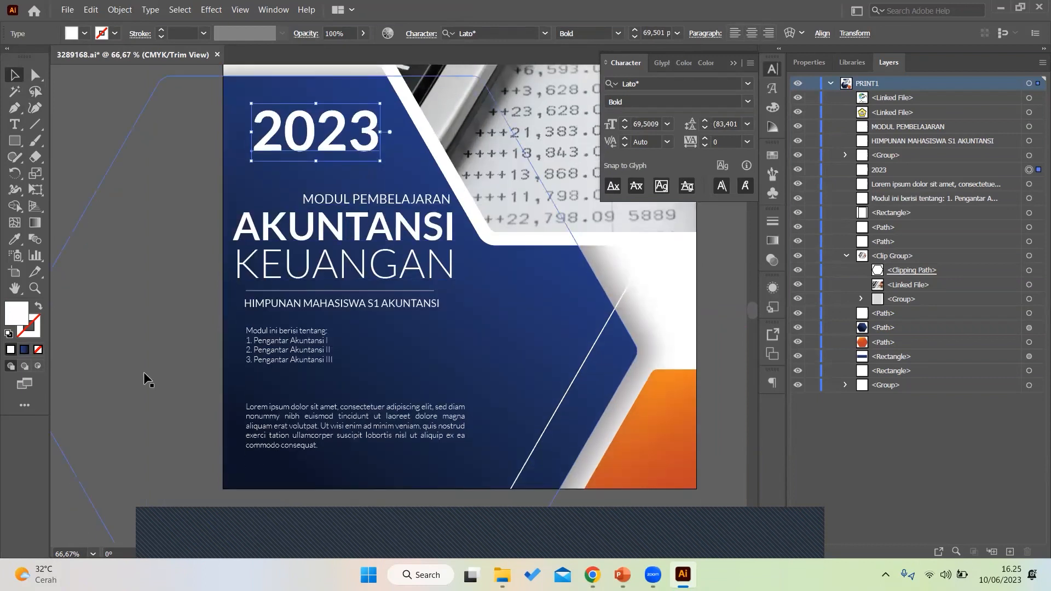
scroll(157, 387, "down", 2)
left_click(111, 229)
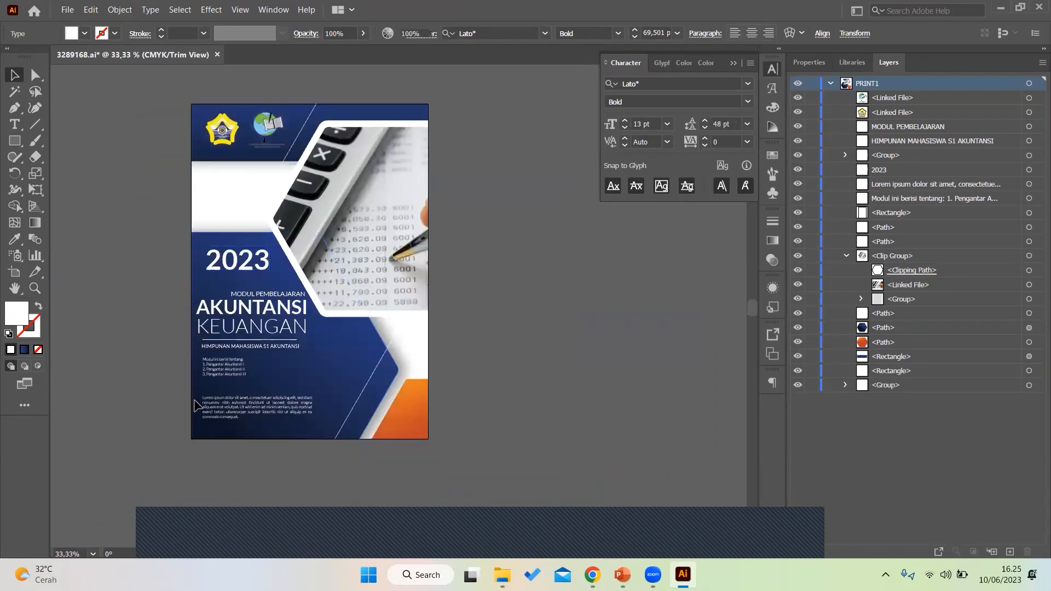
Replace the remaining Lorem ipsum paragraph near the bottom of the cover with "Himpunan Mahasiswa S1 Akuntansi"
scroll(196, 409, "up", 2)
scroll(215, 391, "up", 3)
scroll(277, 385, "down", 1)
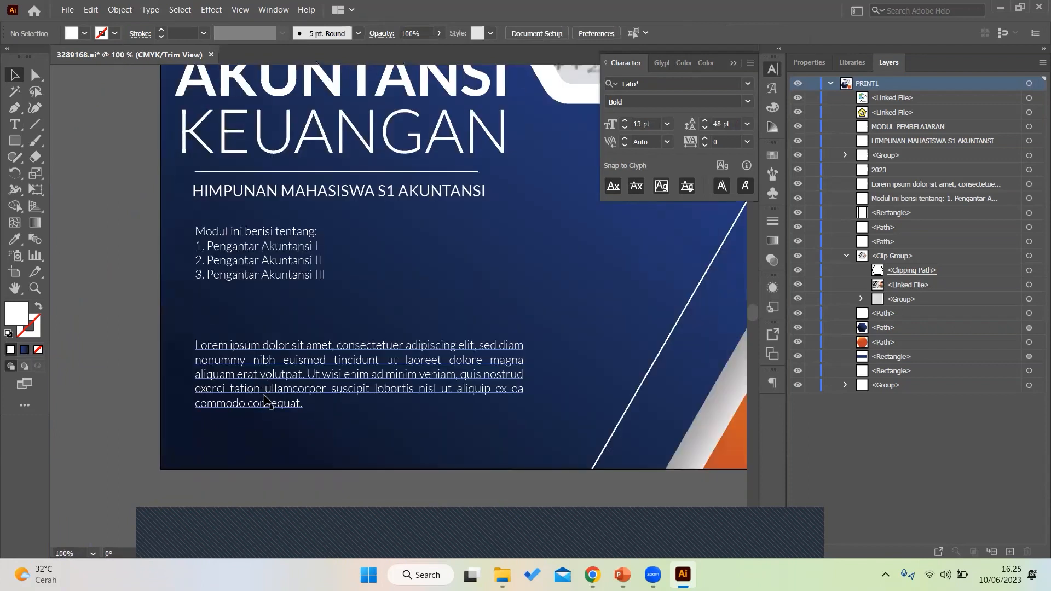
scroll(277, 385, "down", 1)
scroll(276, 379, "up", 1)
left_click(358, 380)
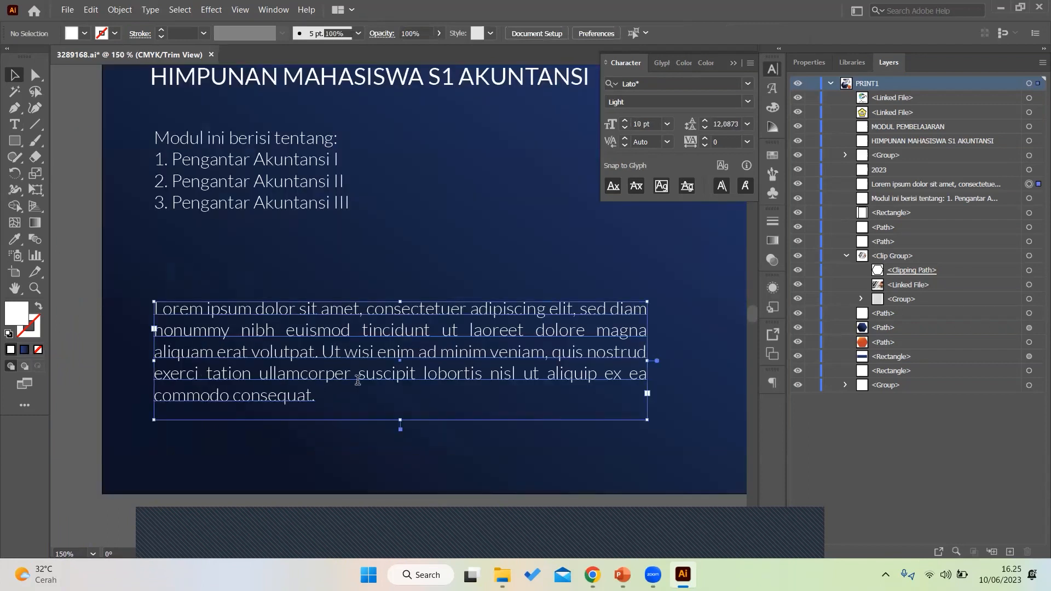
triple_click(361, 381)
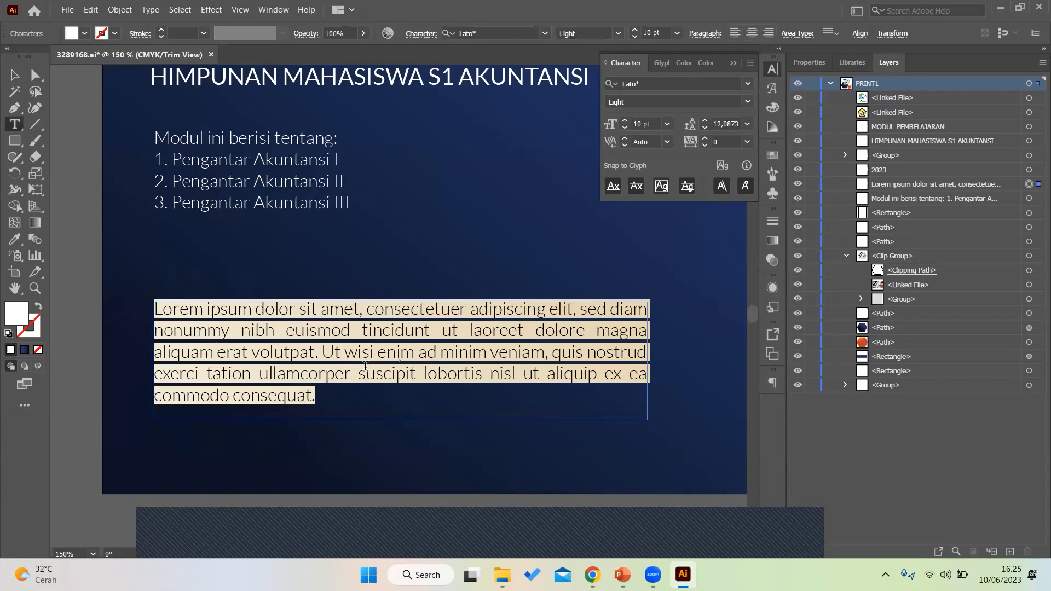
type("Himpunan Mha")
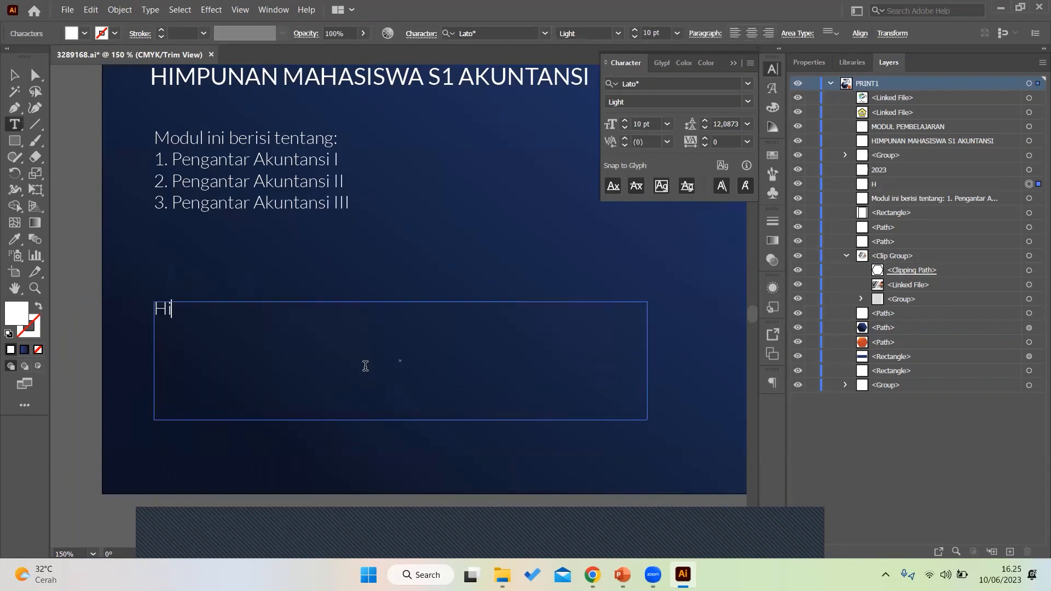
key("BackSpace")
key("BackSpace")
type("ahasiswa A")
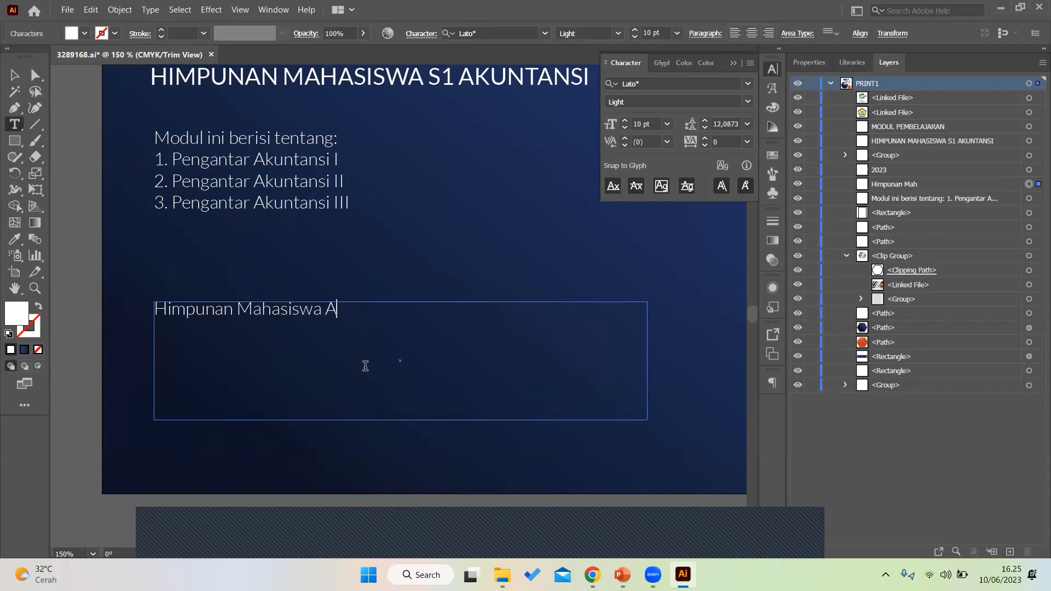
key("BackSpace")
type("swa S1 Akuntansi")
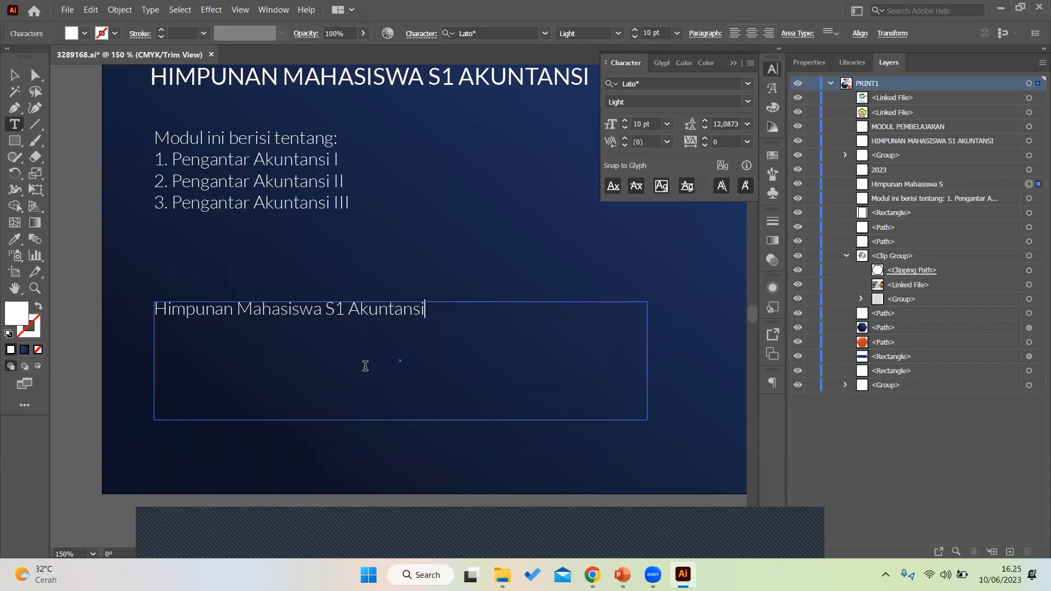
Add the lines "Fakultas Ekonomi dan Bisnis" and "Universitas Bengkulu" below "Himpunan Mahasiswa S1 Akuntansi"
key("Return")
type("Fakultas")
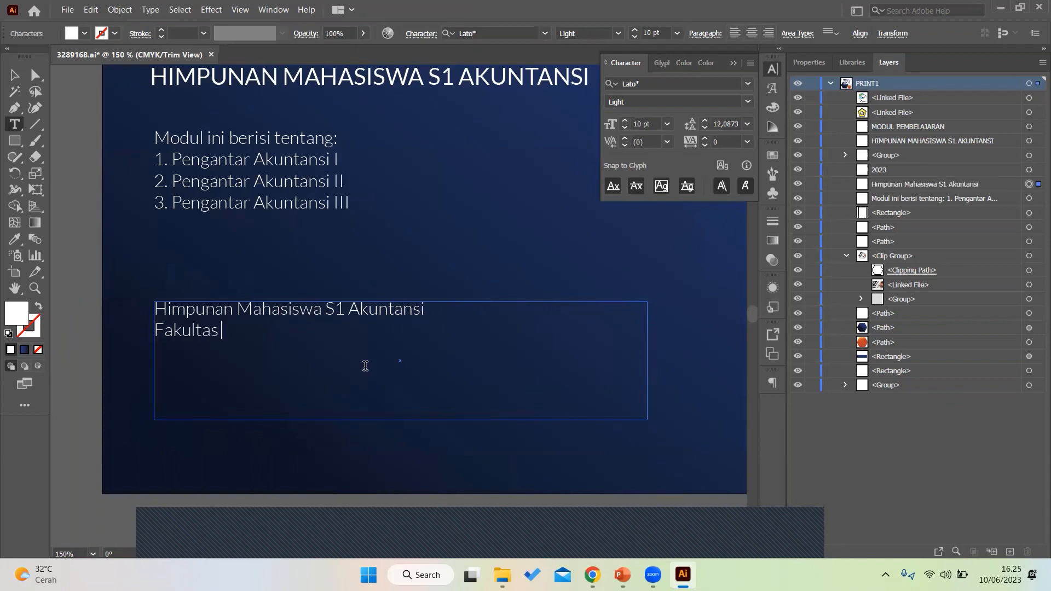
type(" Ekonomii")
key("BackSpace")
key("BackSpace")
type("dan Bisi")
key("BackSpace")
type("nis ")
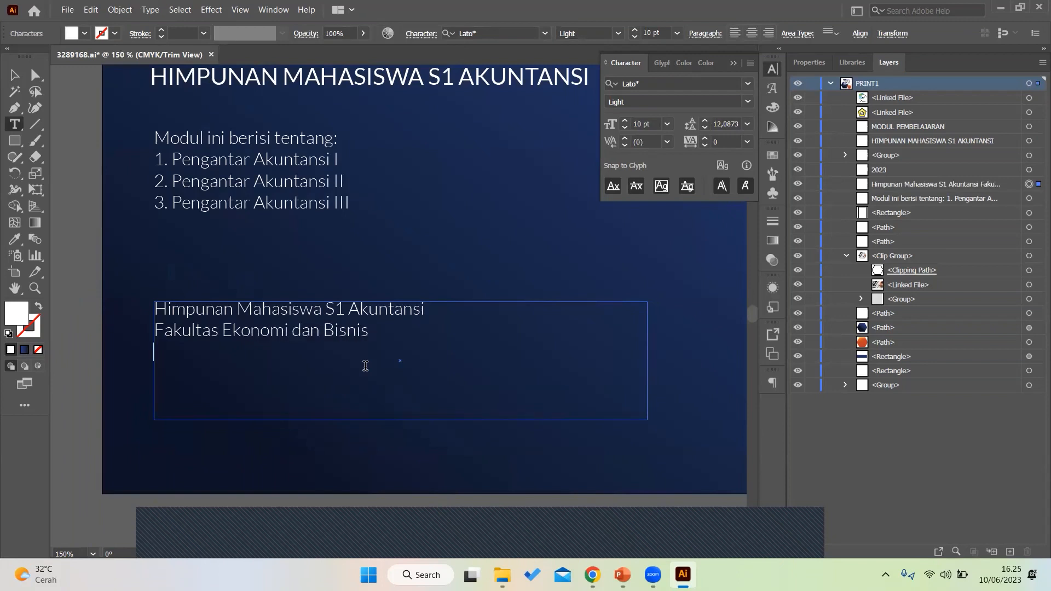
type("Universitas Bengkulu")
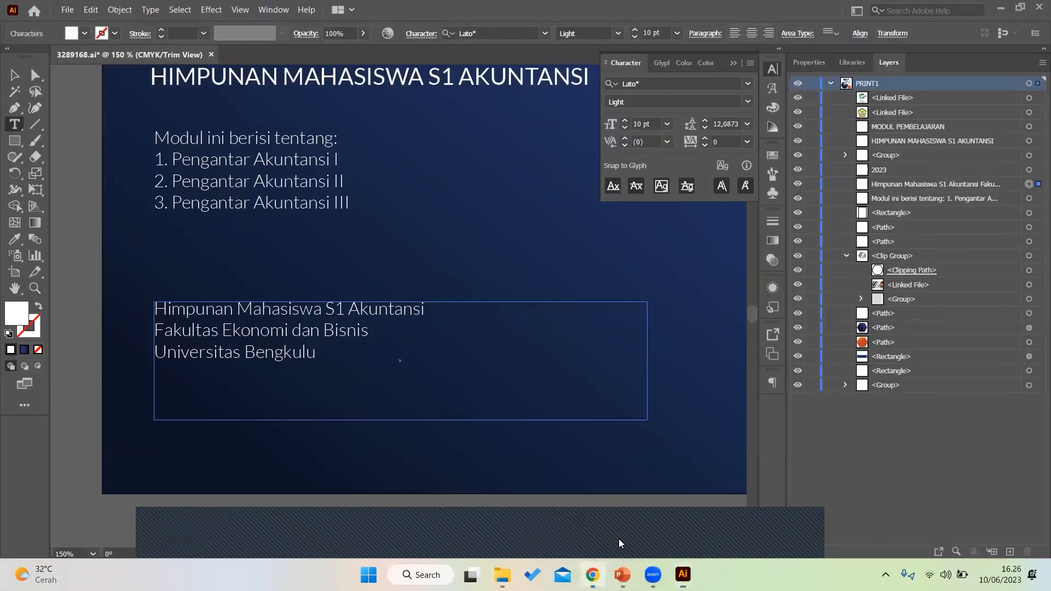
Switch to Chrome, search for "alamat UNIB" in the Akuntansi search tab, and copy the university's full address from the results
left_click(592, 575)
left_click(574, 11)
left_click(528, 36)
type("alamat UNIB")
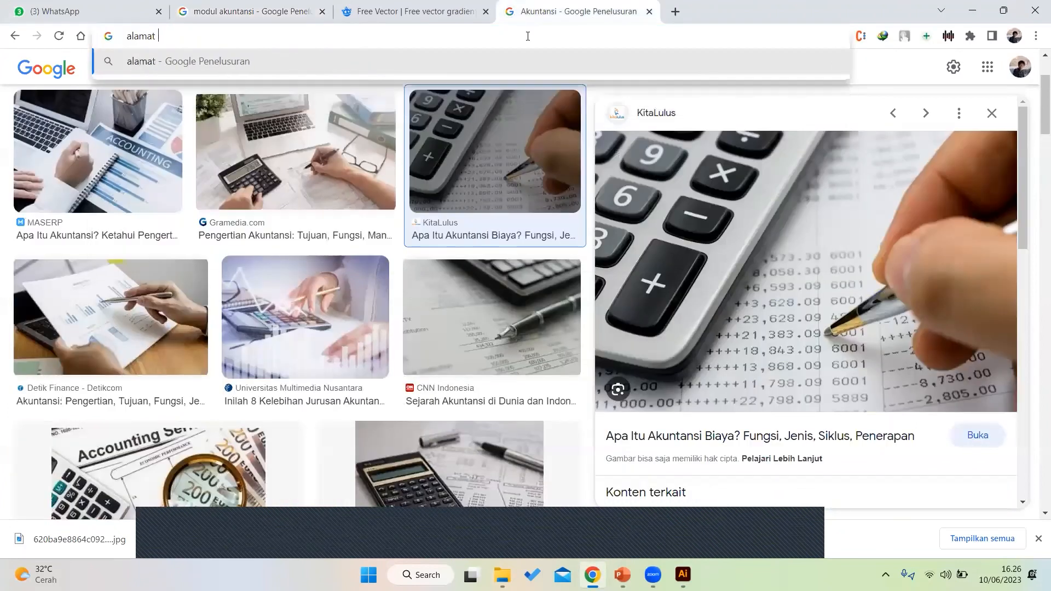
key("Return")
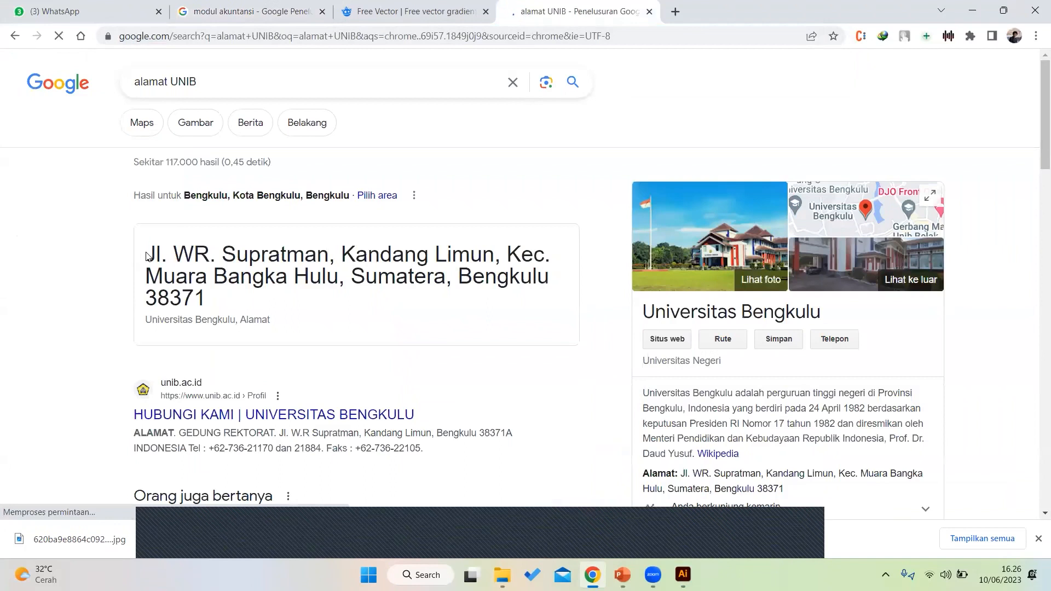
left_click_drag(145, 256, 218, 300)
key("ctrl+c")
Return to Illustrator and paste the copied university address below the "Universitas Bengkulu" line
left_click(972, 11)
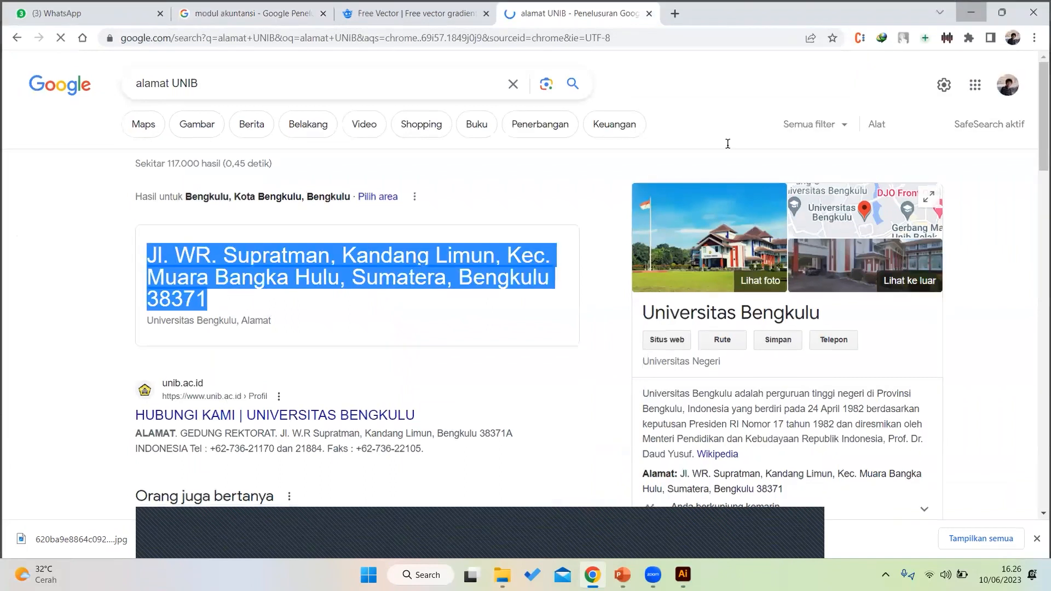
key("ctrl+v")
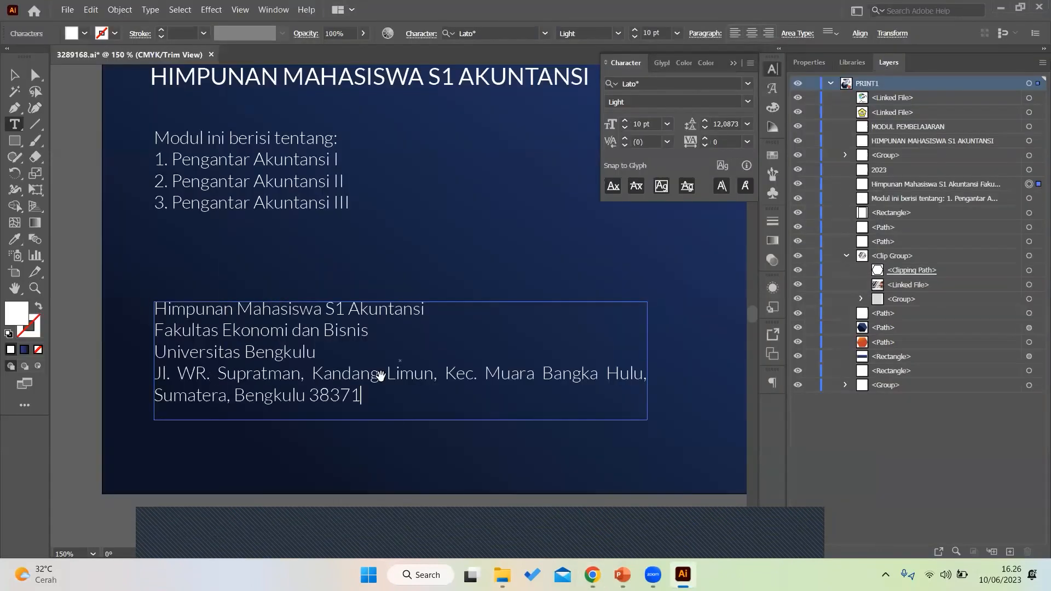
scroll(380, 377, "down", 1)
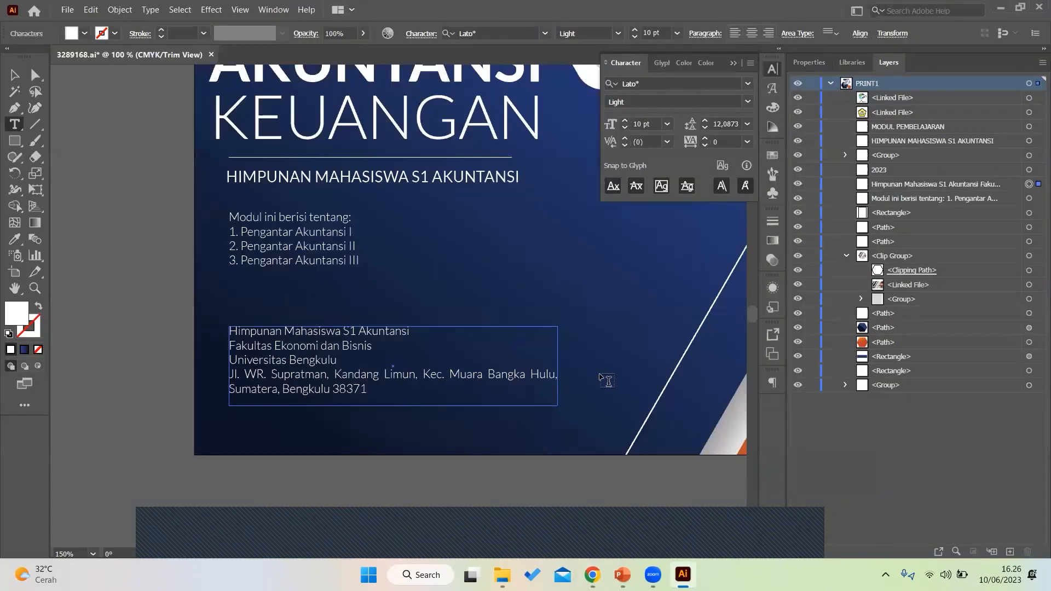
Widen the organization and address text frame to the right and move it down and slightly left, near the cover's bottom edge
left_click(14, 77)
left_click_drag(558, 366, 668, 361)
left_click_drag(411, 345, 382, 381)
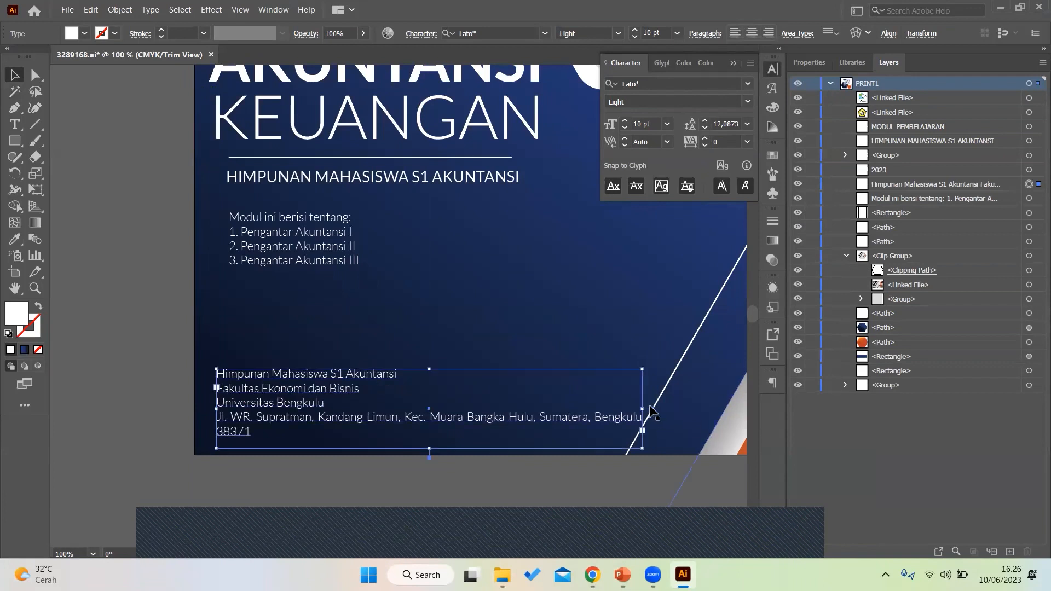
Narrow the organization and address text frame slightly from its right edge, then deselect it
left_click_drag(643, 409, 634, 409)
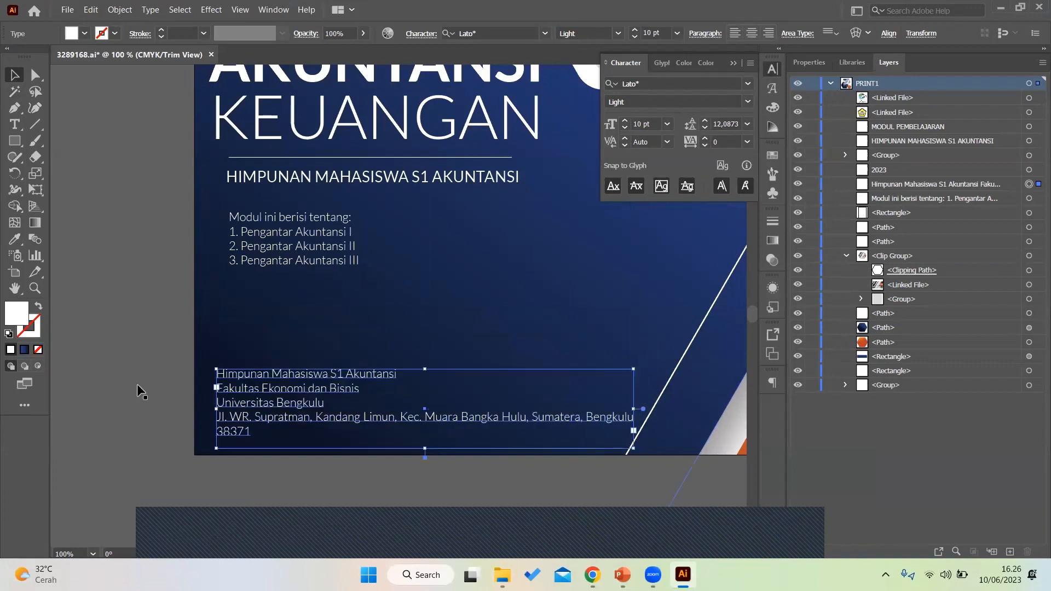
left_click(118, 387)
left_click(209, 378)
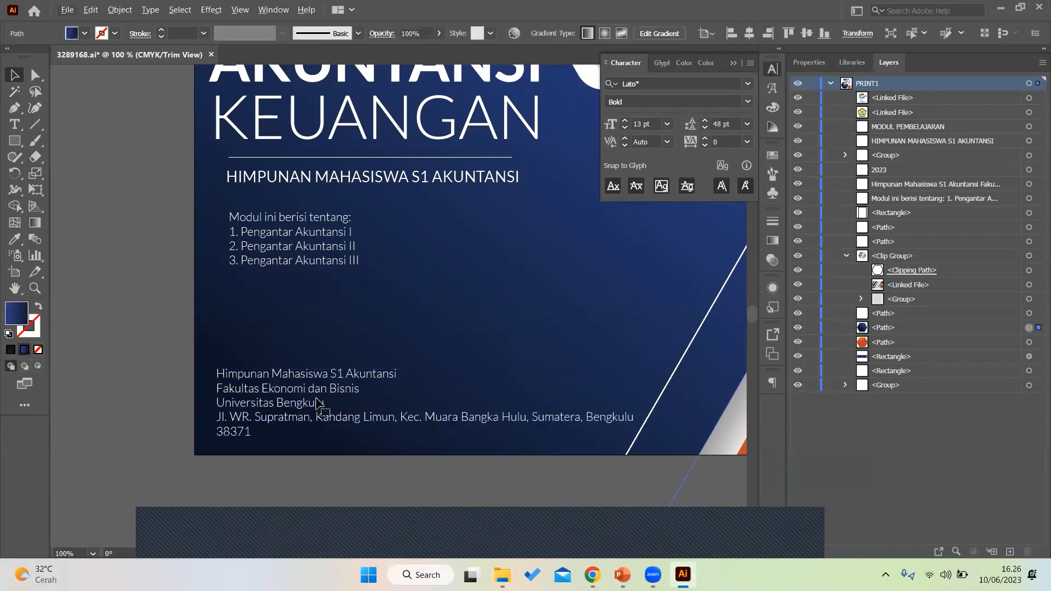
Examine the finished cover closely and as a whole, checking the titles, contents list and address block
scroll(308, 403, "up", 2)
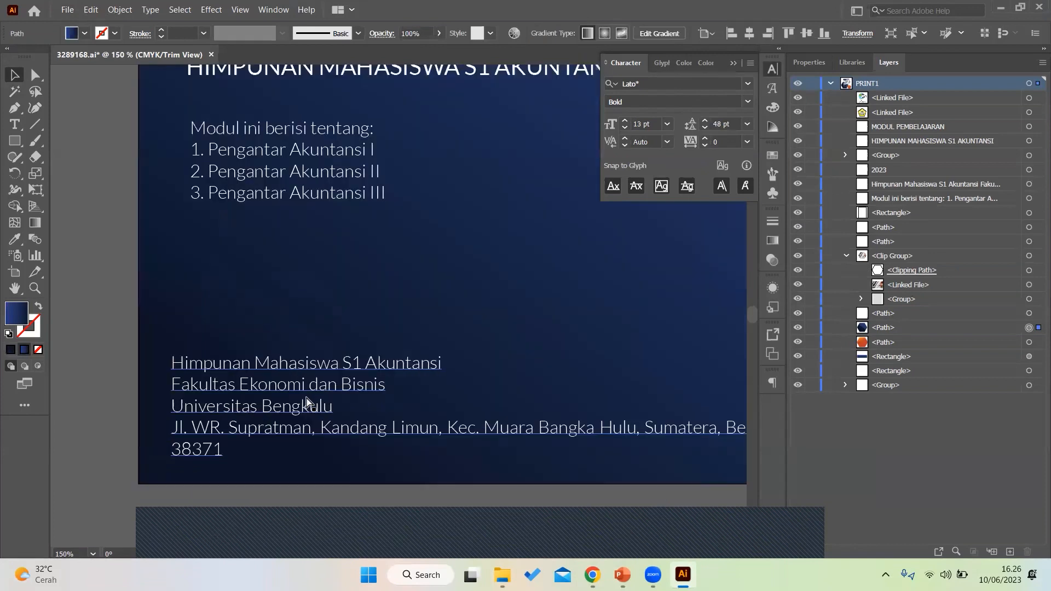
scroll(307, 403, "down", 2)
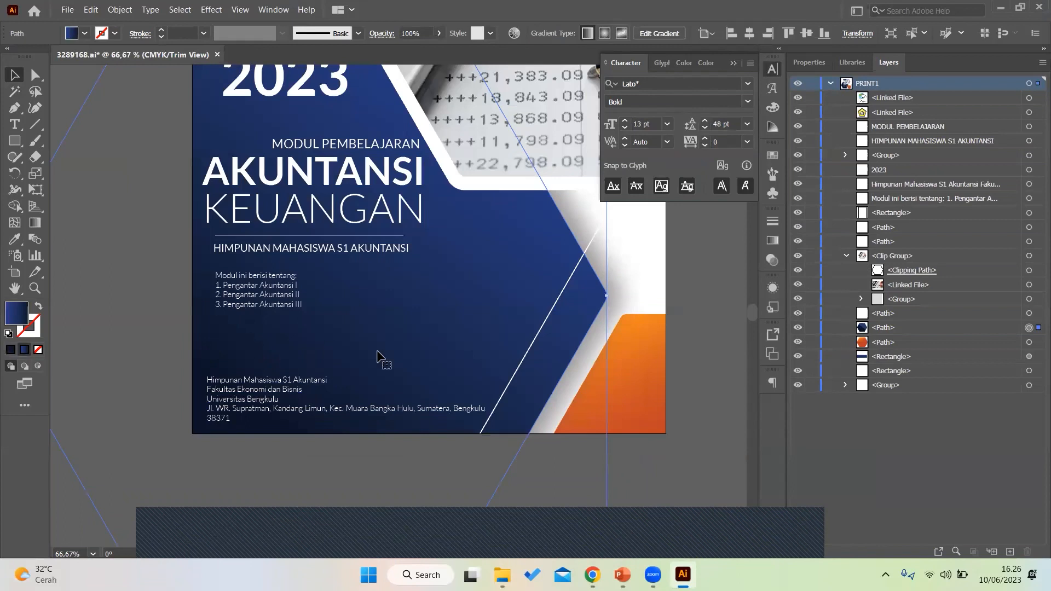
scroll(253, 348, "up", 2)
scroll(253, 348, "up", 2)
scroll(253, 348, "down", 3)
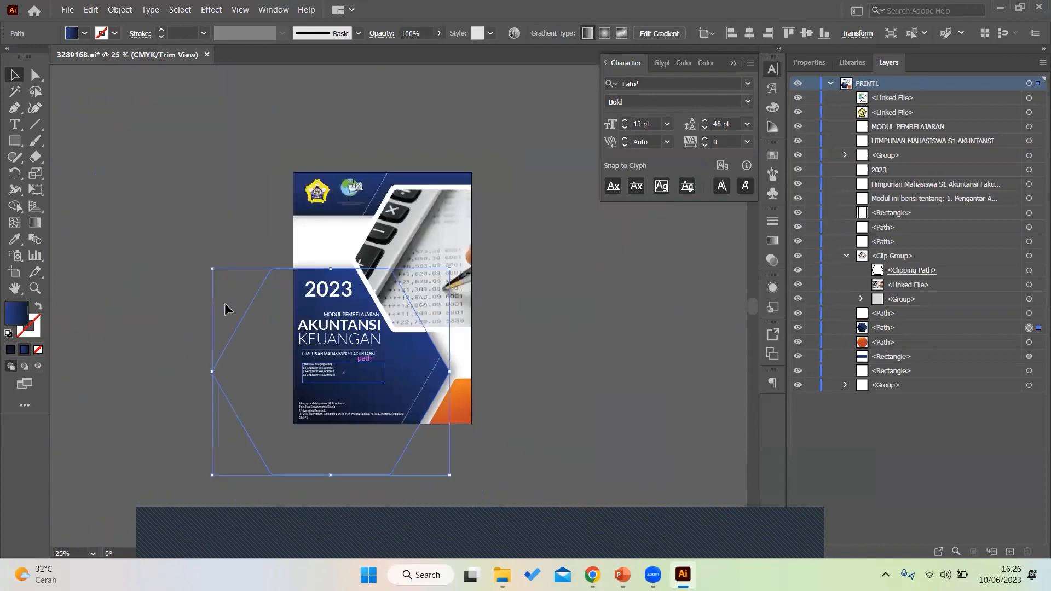
left_click(140, 240)
scroll(418, 289, "up", 1)
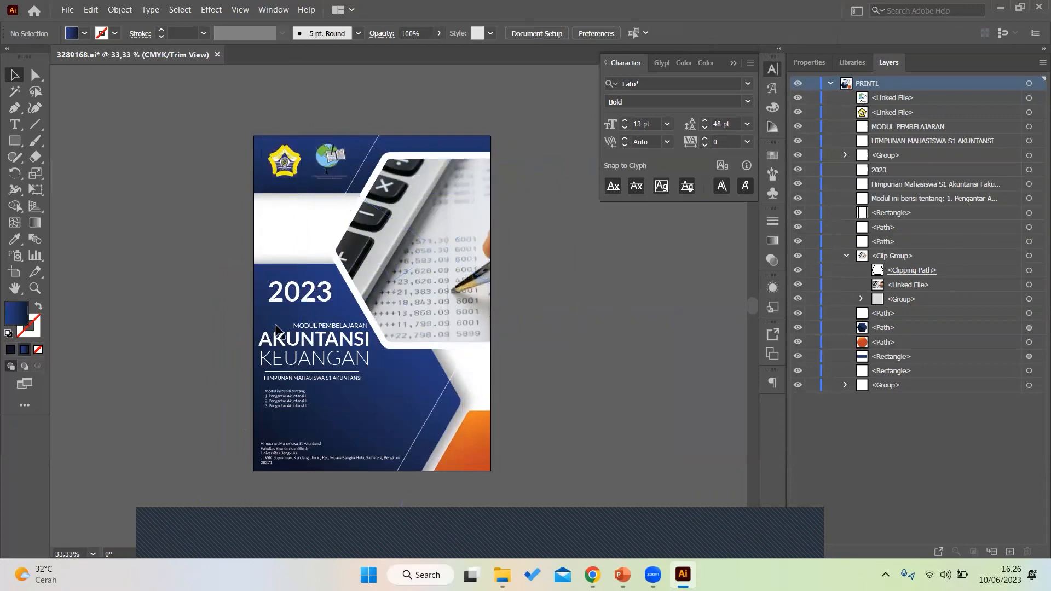
scroll(323, 317, "up", 2)
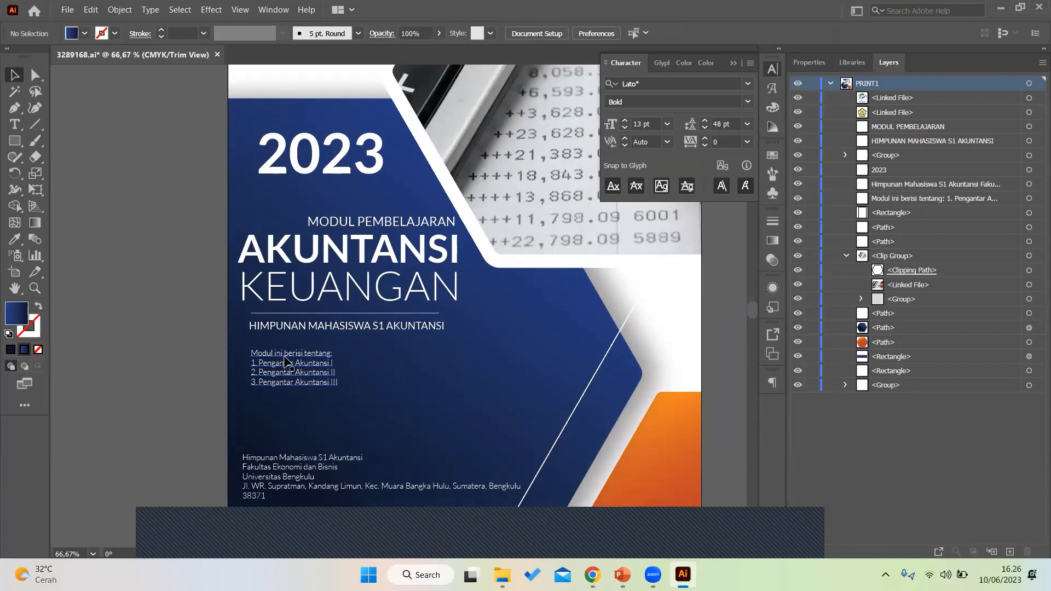
scroll(284, 361, "down", 2)
scroll(283, 435, "up", 3)
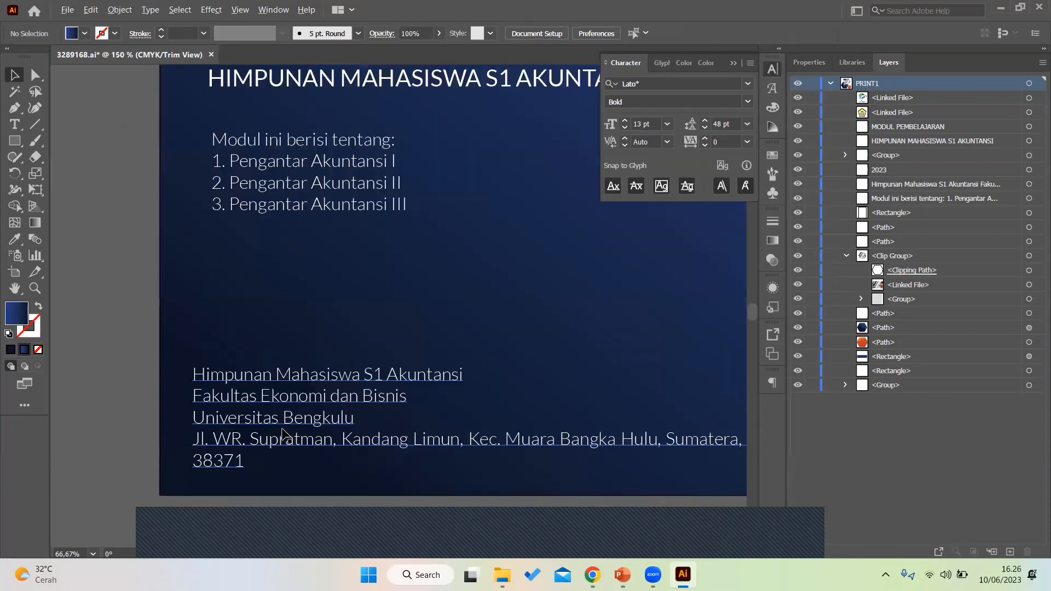
scroll(287, 426, "right", 2)
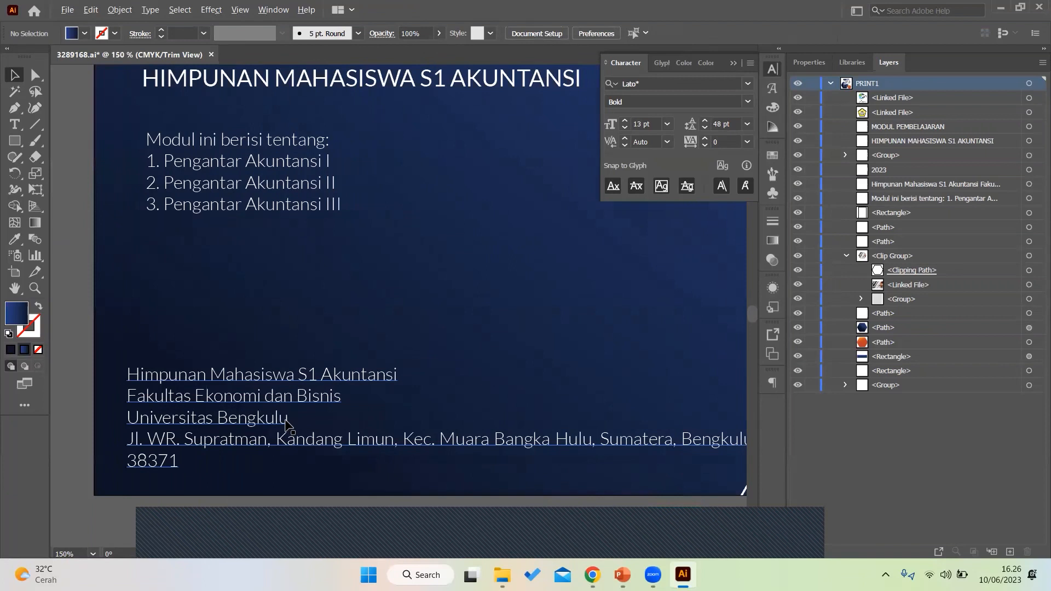
scroll(286, 423, "down", 5)
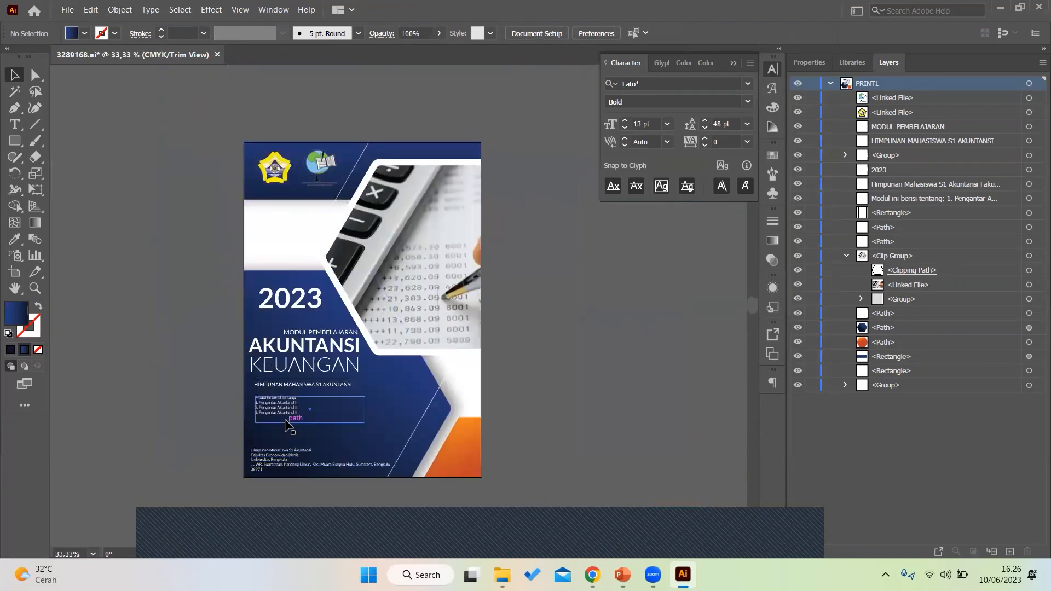
scroll(284, 424, "up", 2)
scroll(285, 424, "down", 1)
scroll(284, 425, "down", 1)
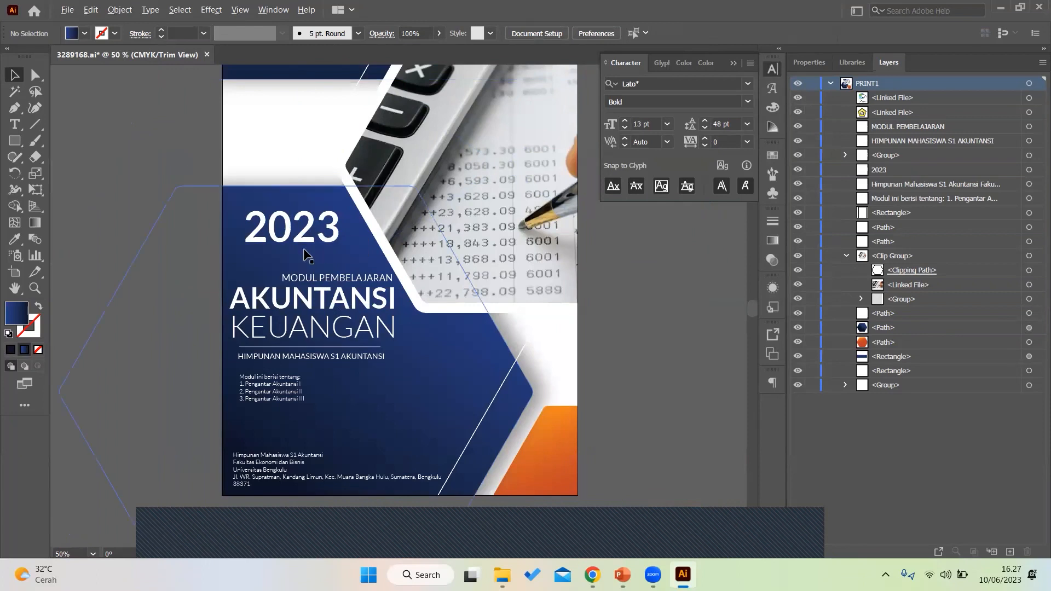
scroll(304, 249, "down", 1)
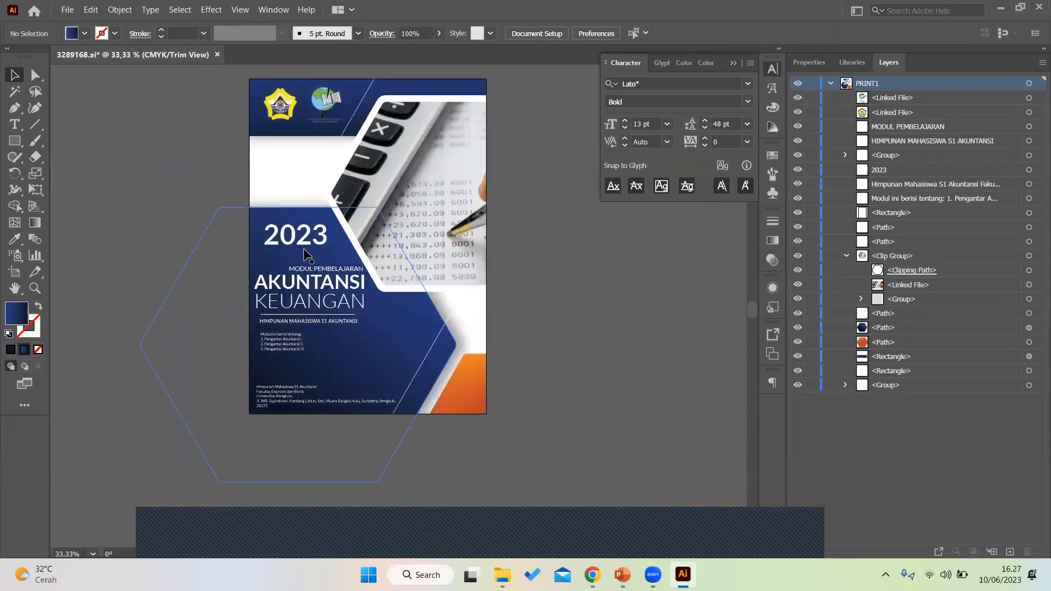
Start an Export for Screens of the cover artboard and set the destination to the Downloads folder
left_click(69, 15)
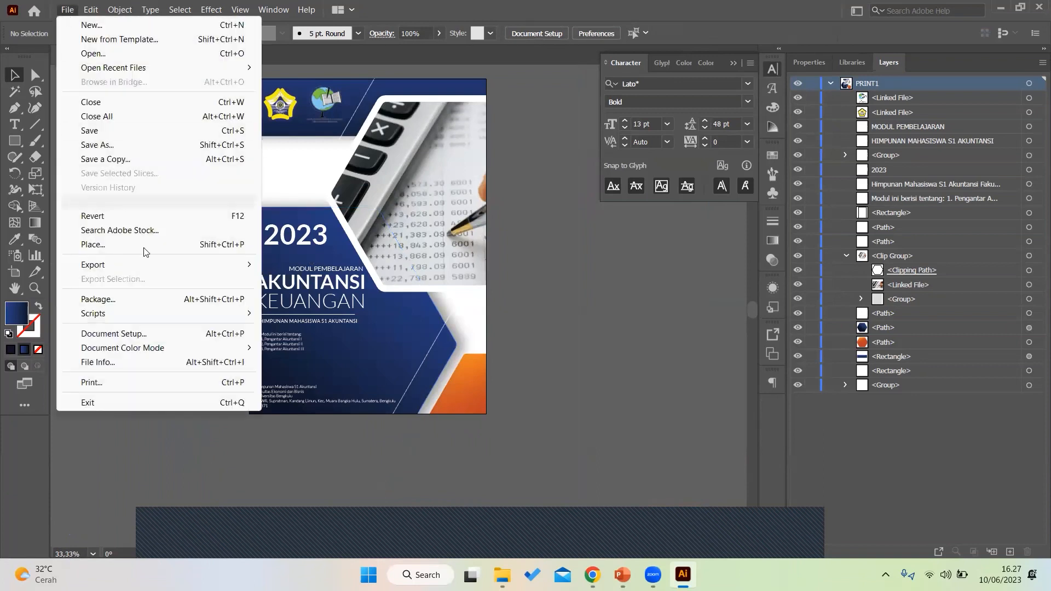
mouse_move(164, 267)
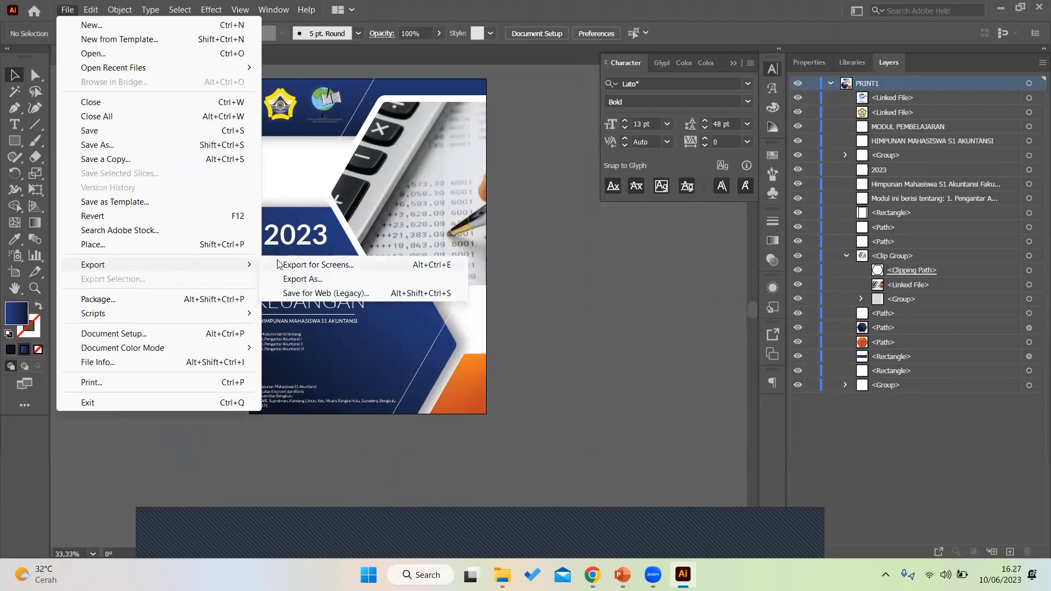
left_click(315, 264)
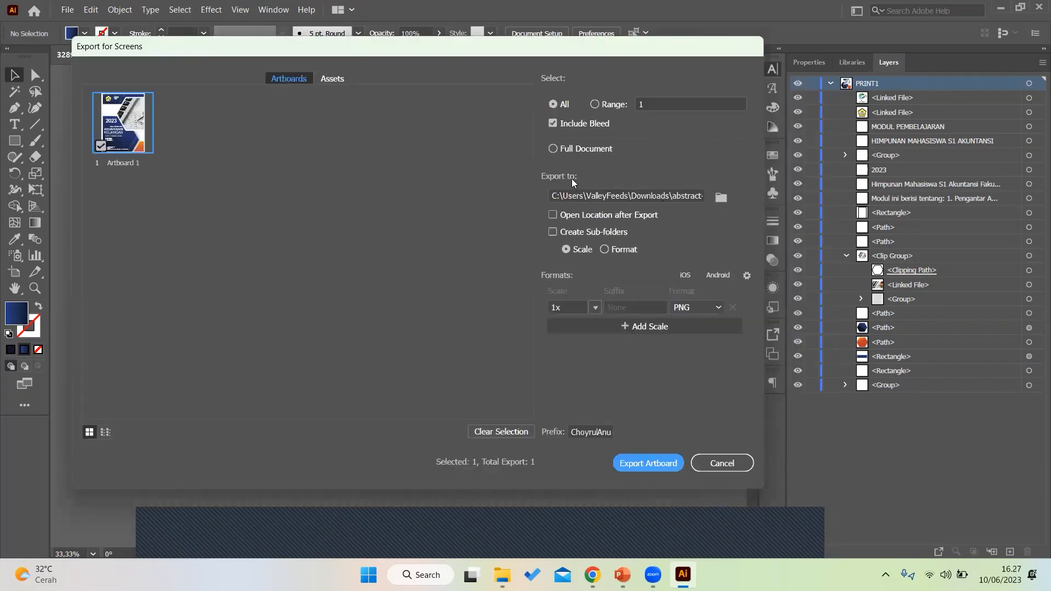
left_click(721, 197)
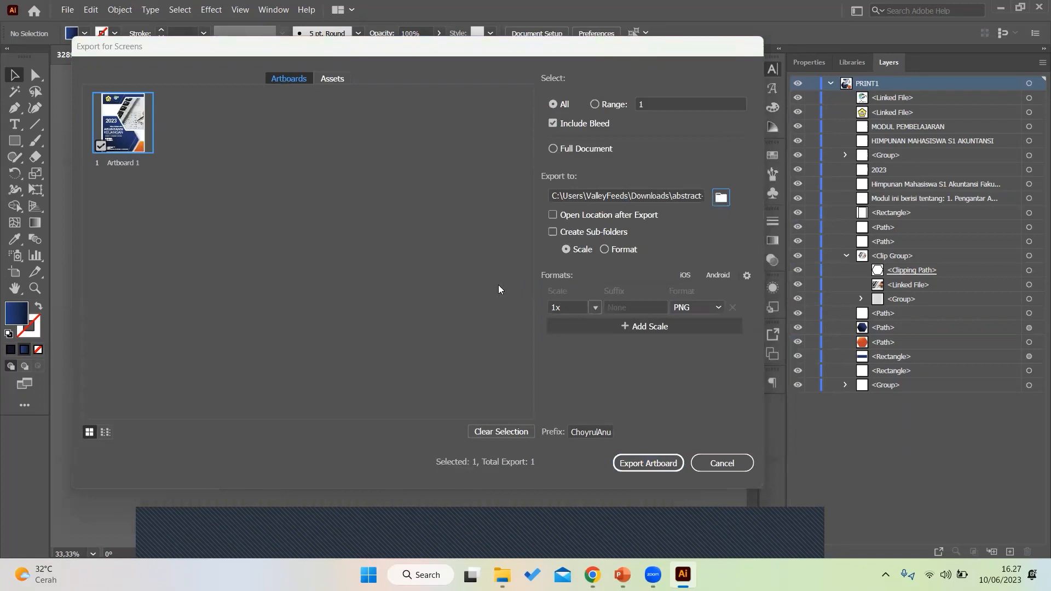
left_click(159, 233)
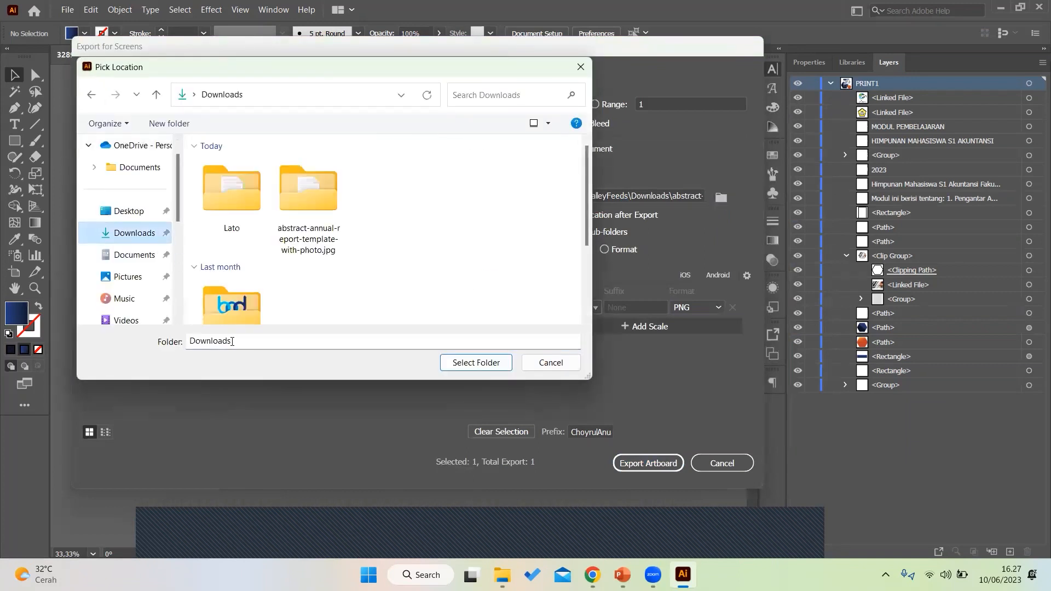
left_click(477, 362)
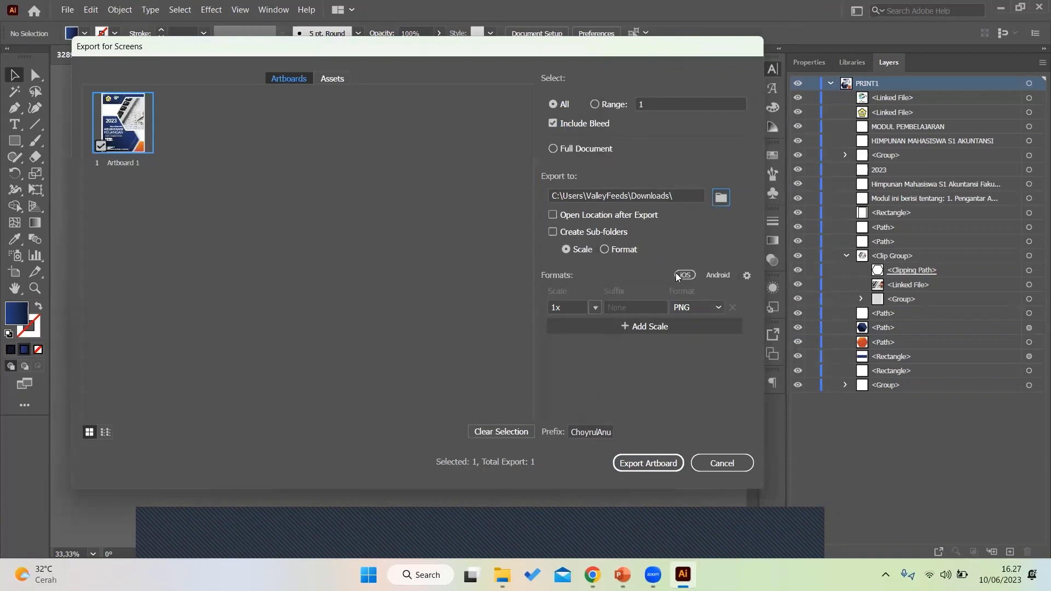
Set the export format to JPG 100 with no suffix and the scale to 2x
left_click(694, 304)
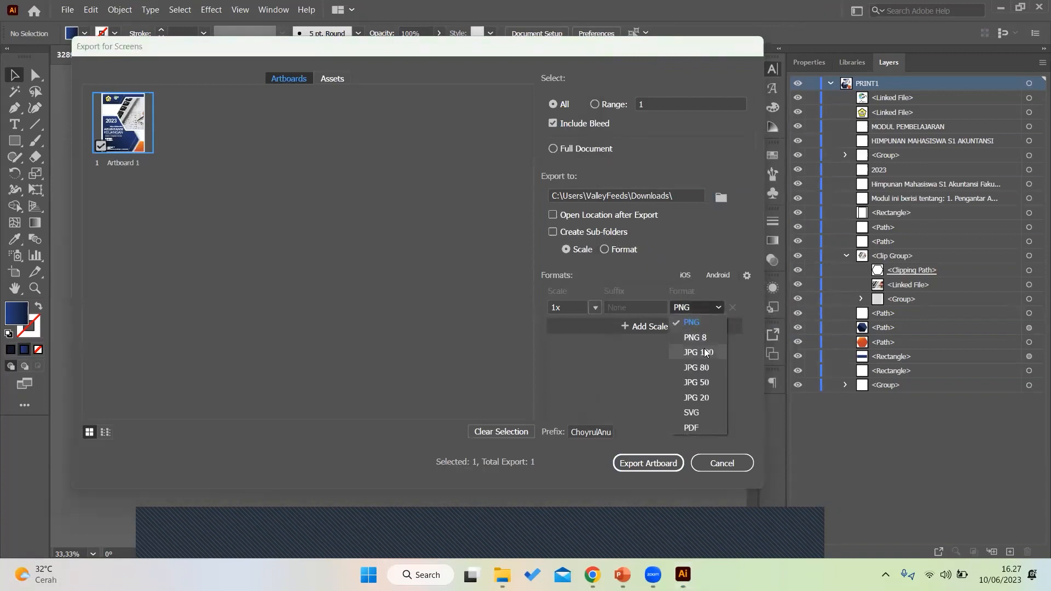
left_click(704, 352)
left_click(635, 307)
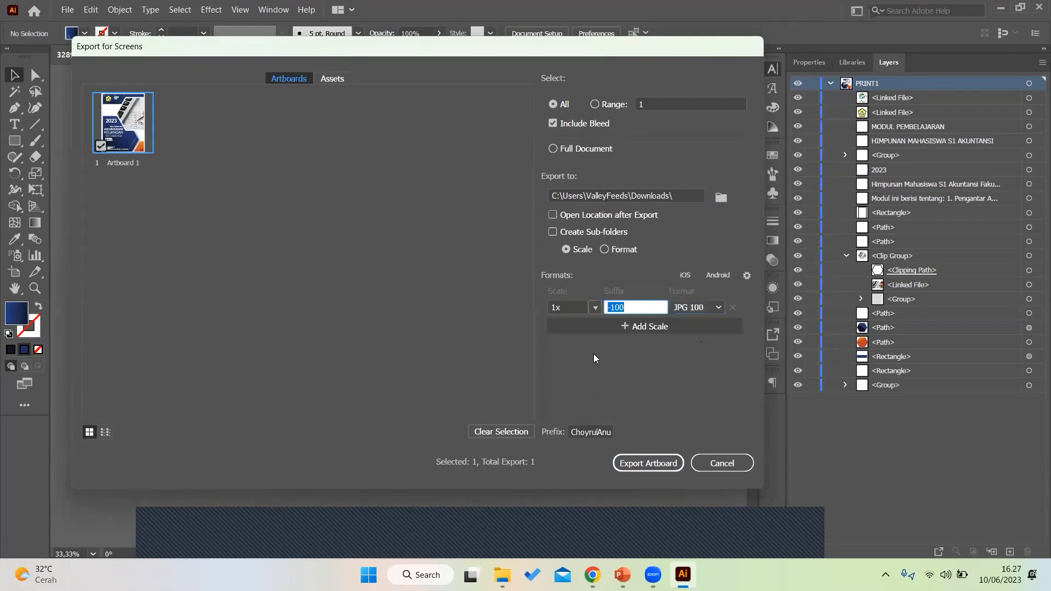
left_click(595, 307)
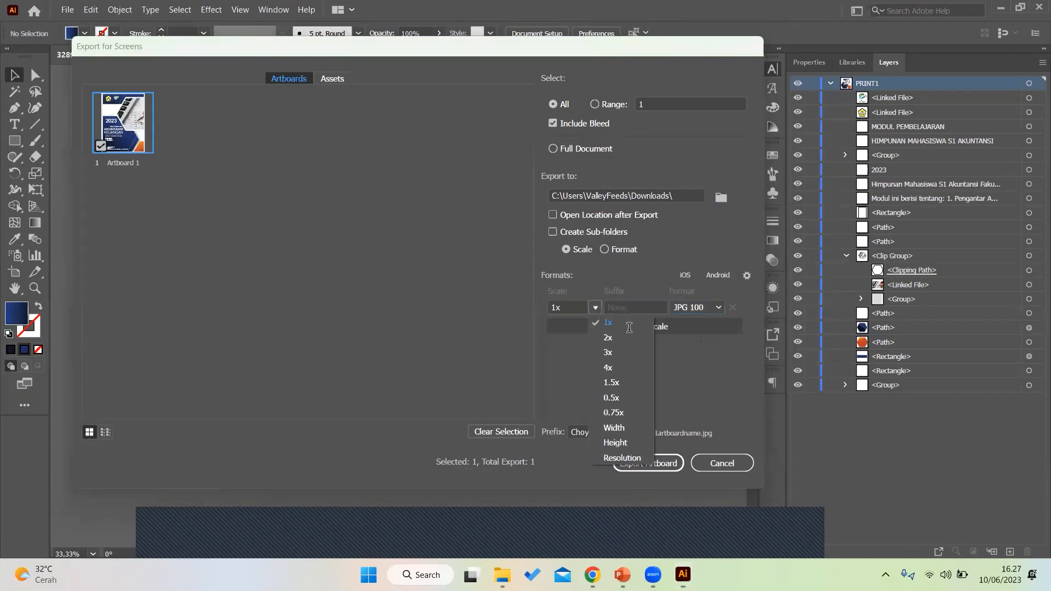
left_click(619, 338)
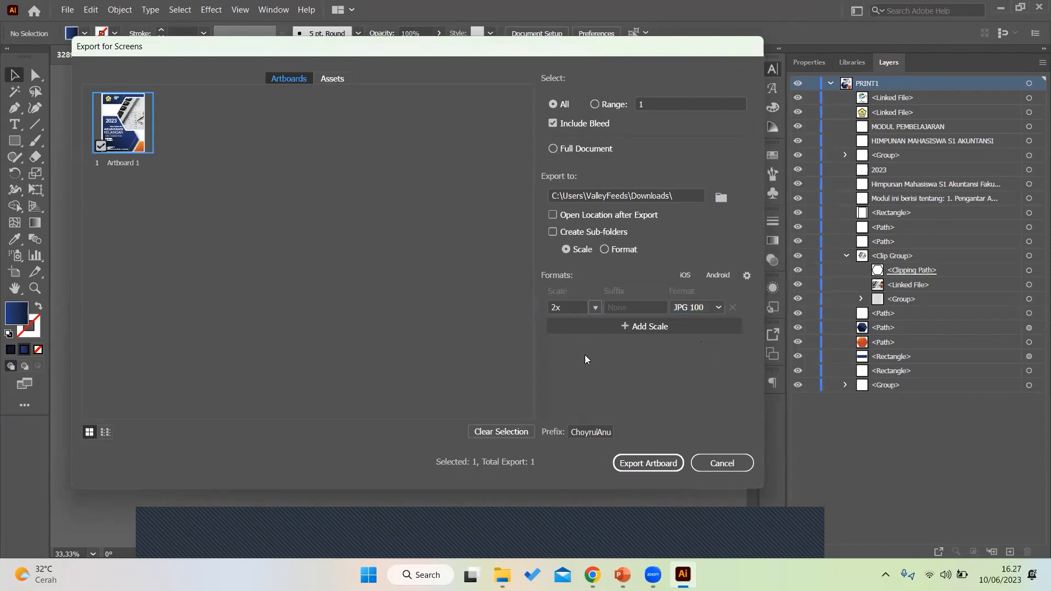
Replace the export file prefix with one beginning with "Modu" and export the artboard
left_click_drag(584, 425, 628, 437)
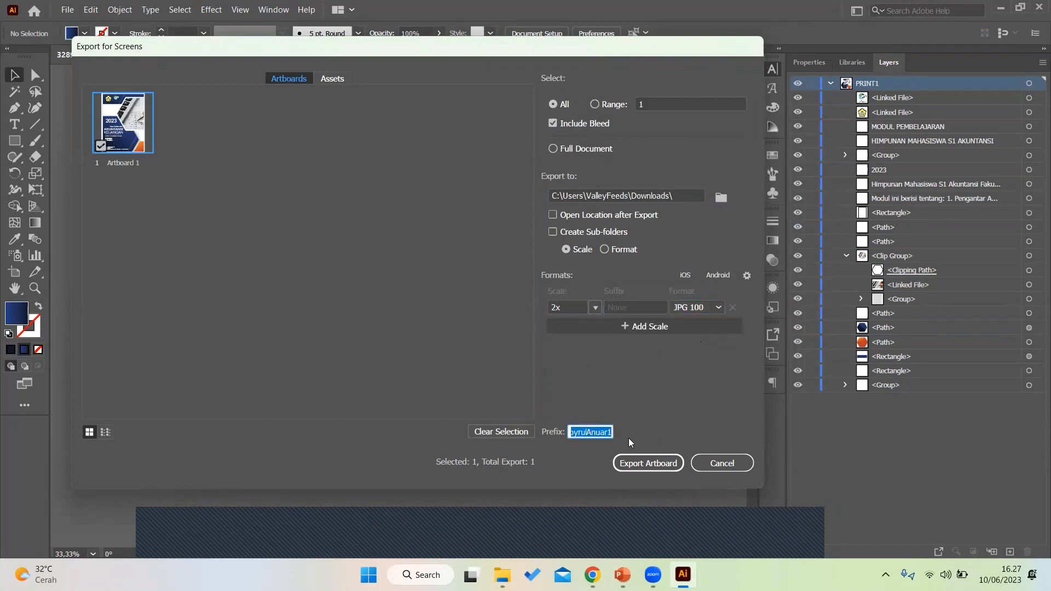
type("Modu")
type("in")
left_click(668, 465)
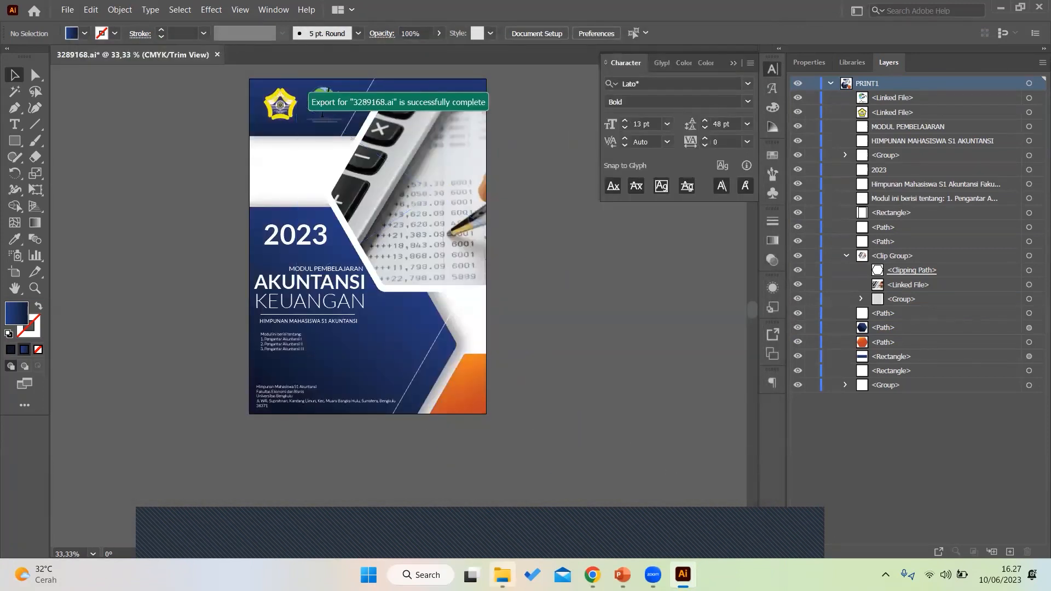
Switch to File Explorer and open the exported cover image from the Downloads folder
left_click(502, 575)
scroll(203, 288, "down", 3)
left_click(196, 294)
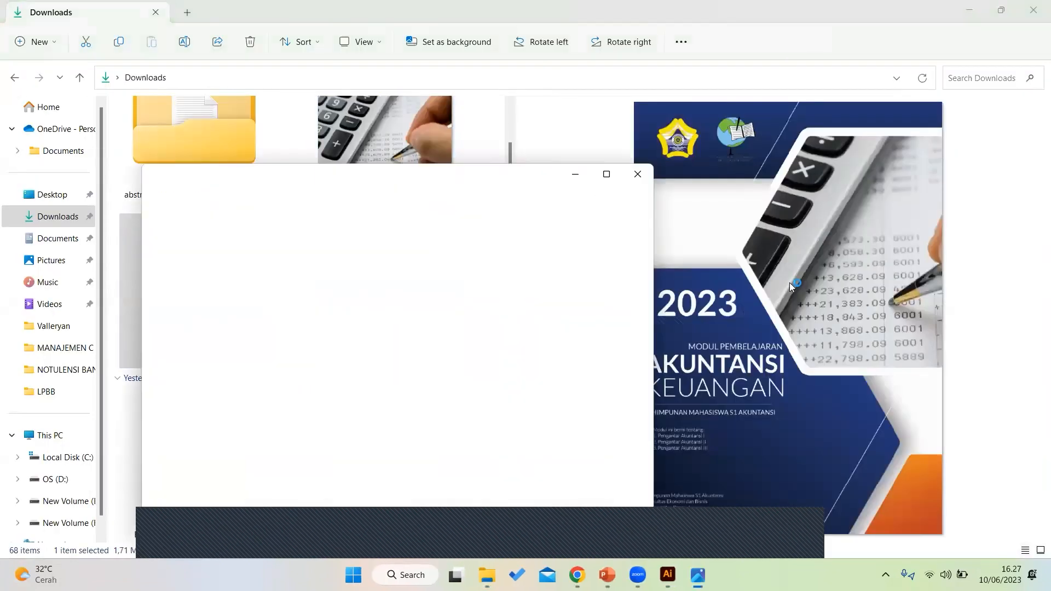